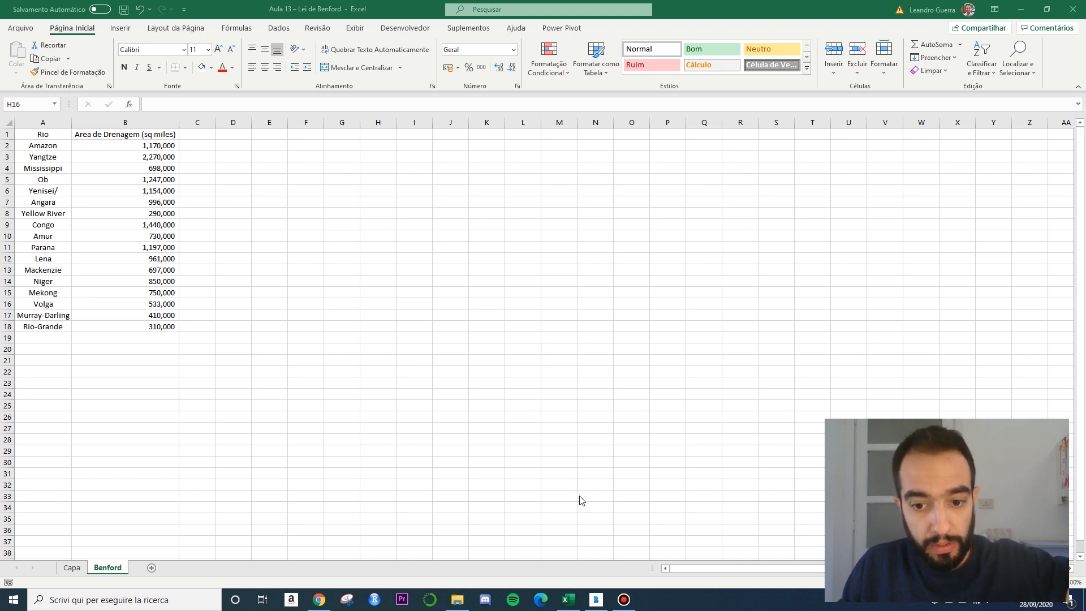
Review the handwritten Benford's Law notes in Bamboo Paper and return to the Excel workbook
click(596, 598)
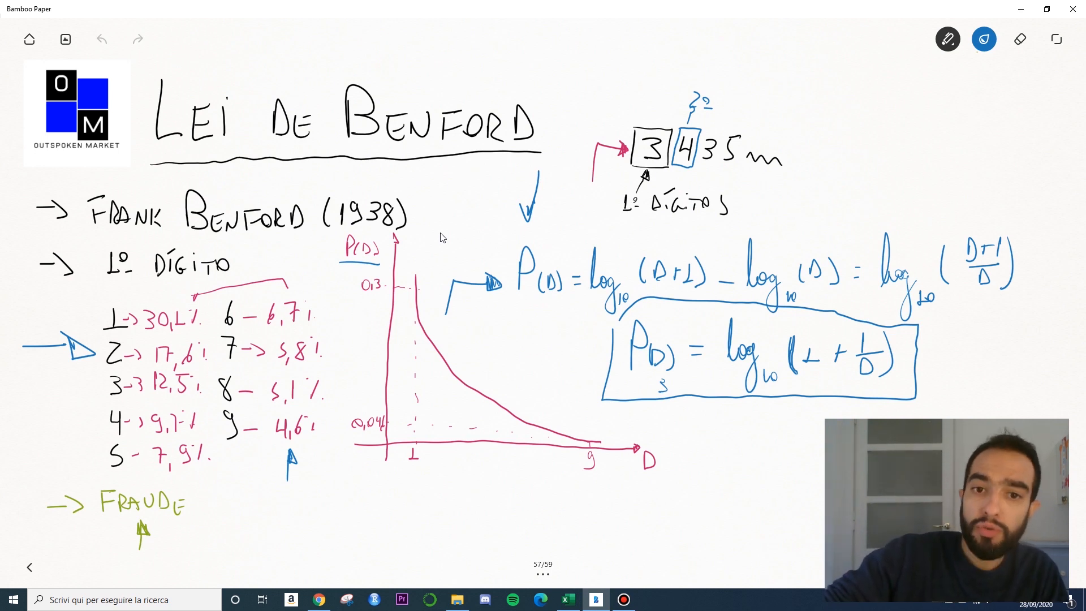
click(569, 599)
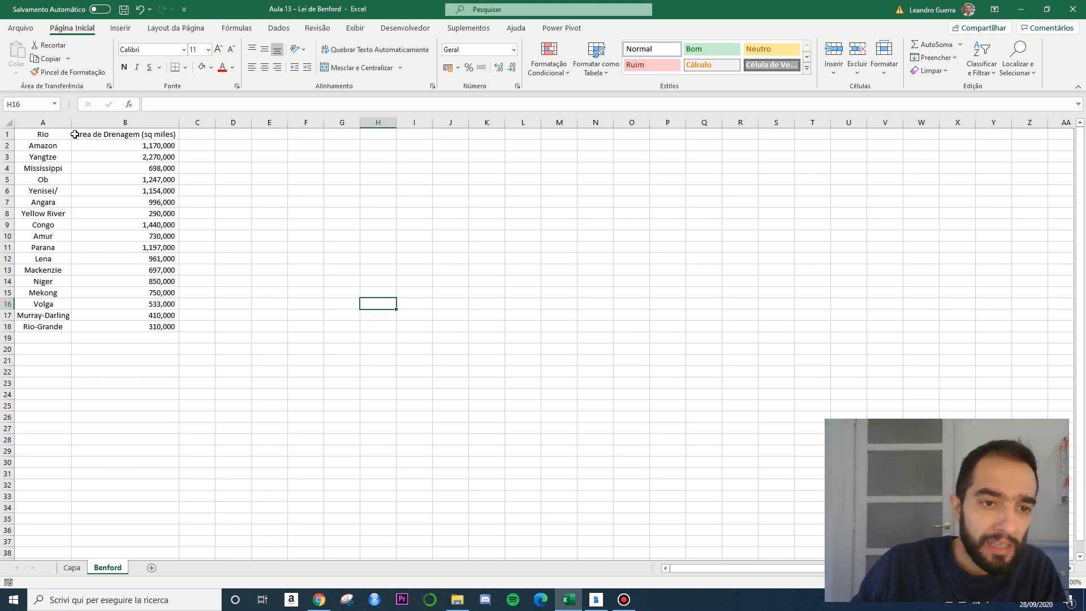
Add the header "Primeiro" in cell C1, next to the drainage area column
drag(94, 135, 109, 177)
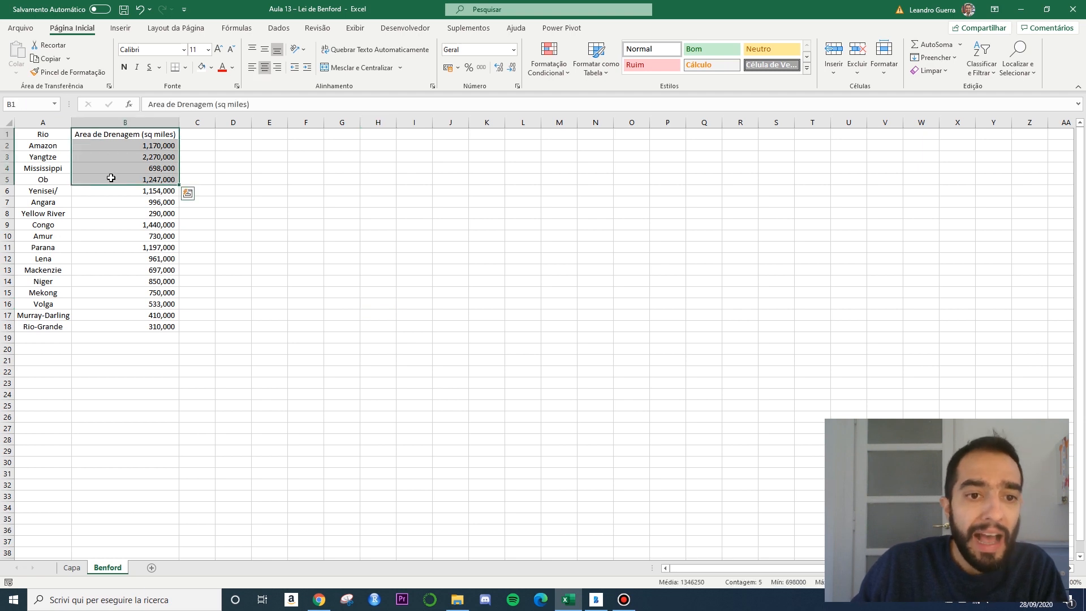
click(111, 144)
click(112, 136)
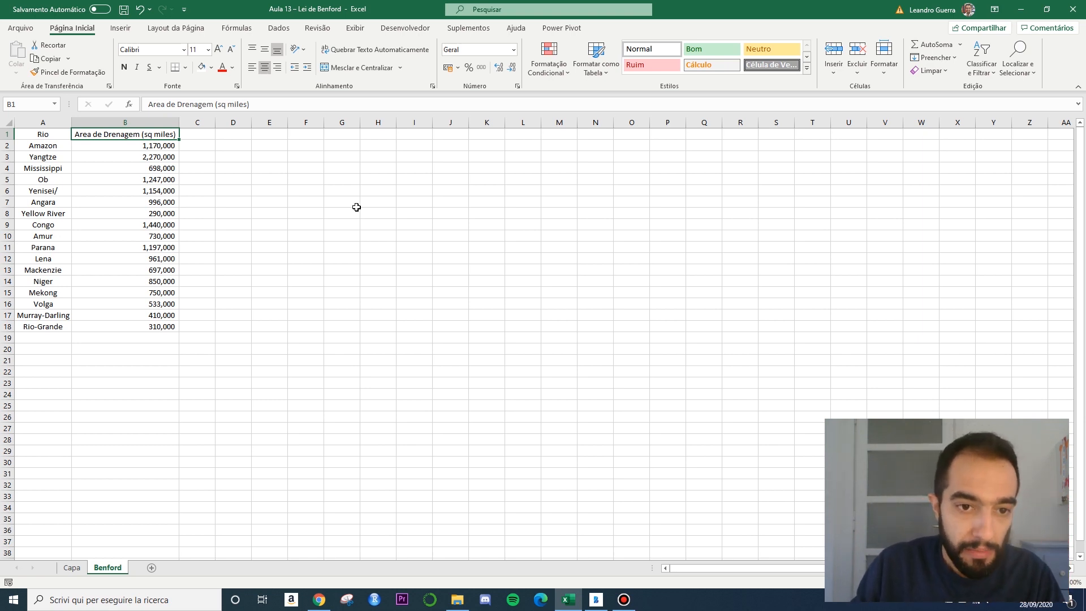
key(Right)
text(Pri)
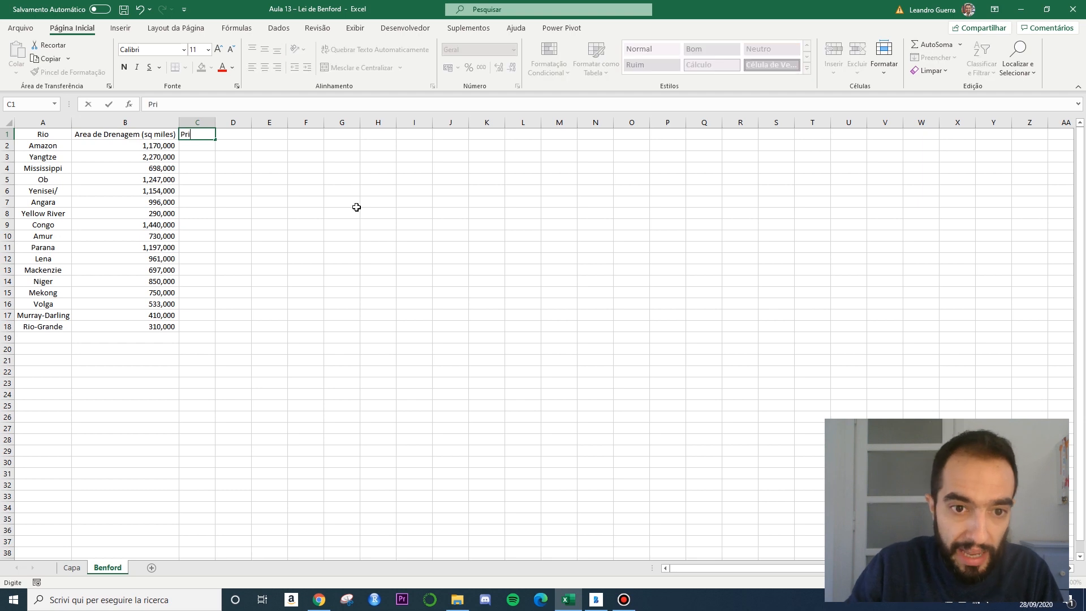
text(meiro)
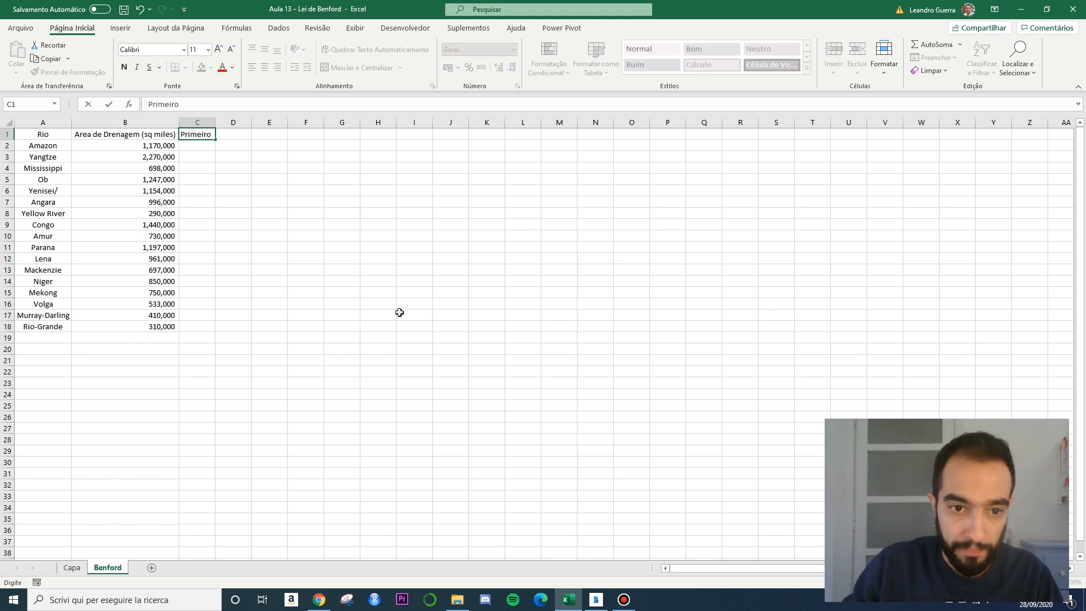
click(373, 246)
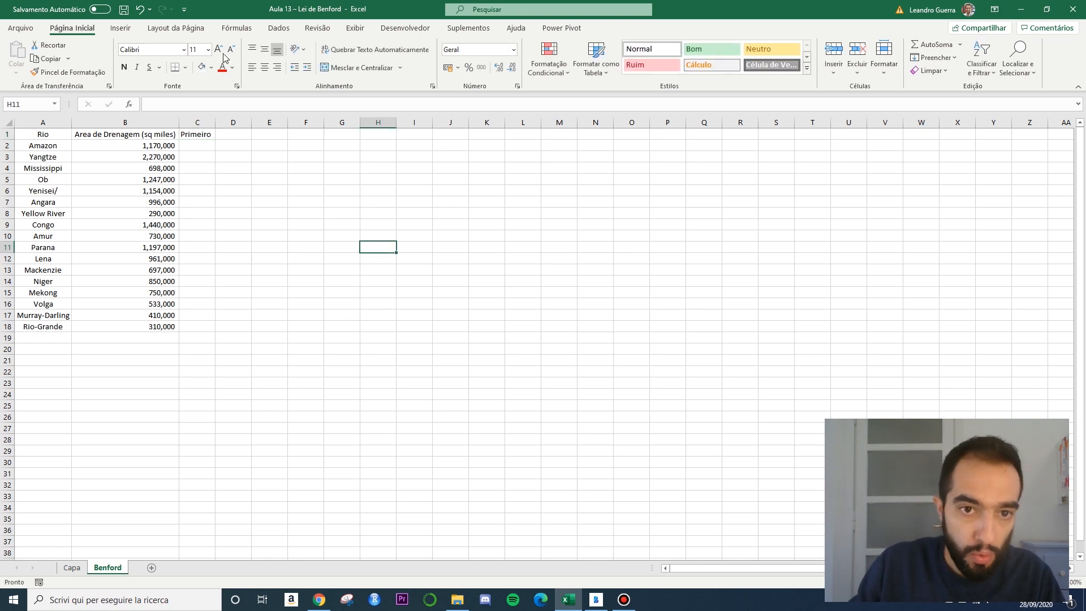
Enter the formula =ESQUERDA(B2;1) in cell C2 to extract the first digit of the Amazon's drainage area
click(197, 147)
text(=es)
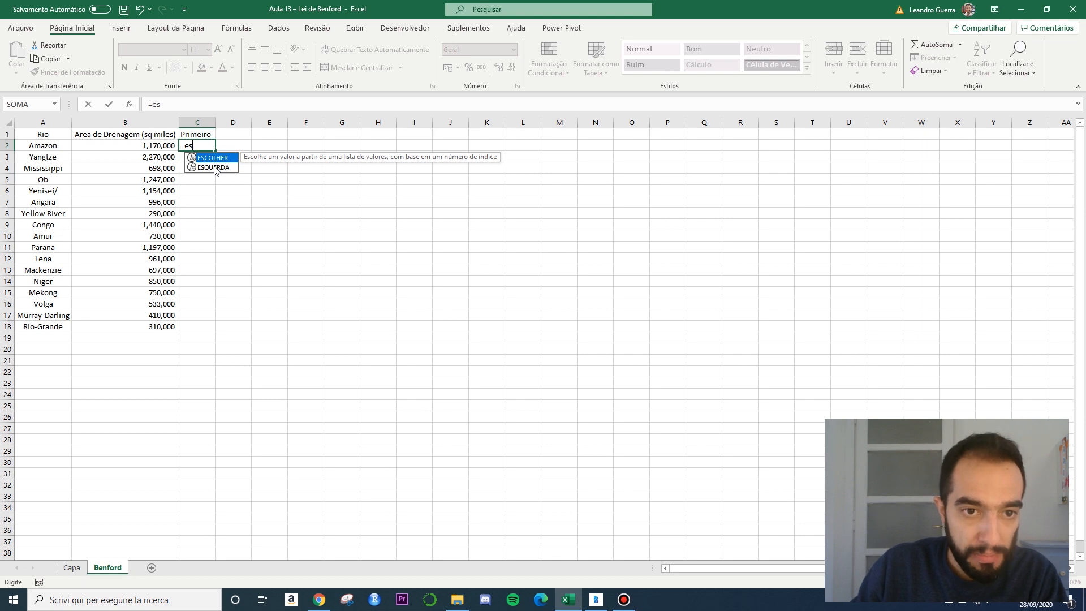
click(215, 168)
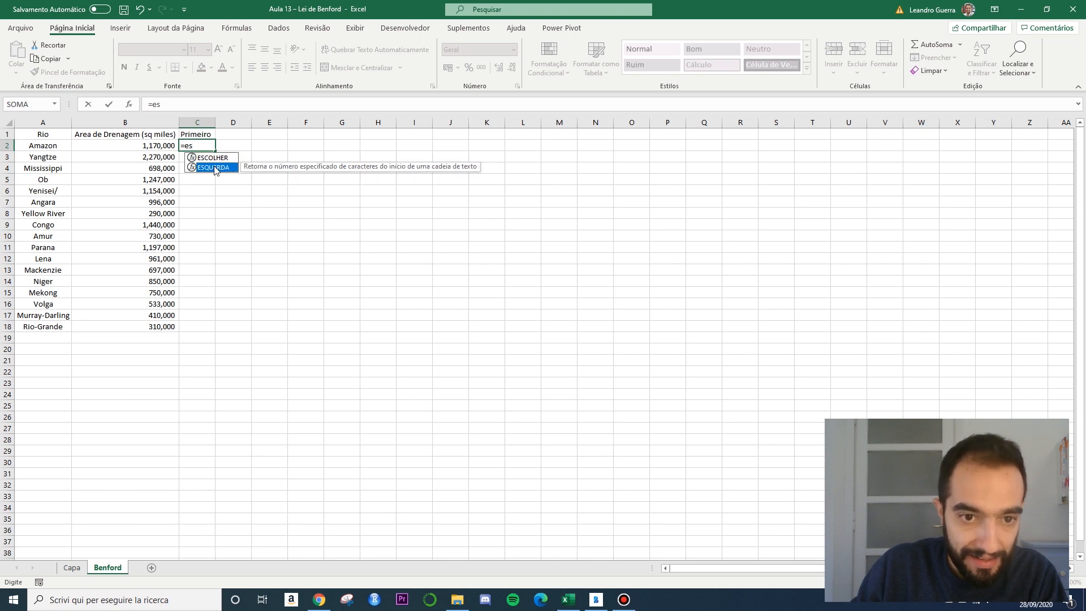
double_click(215, 168)
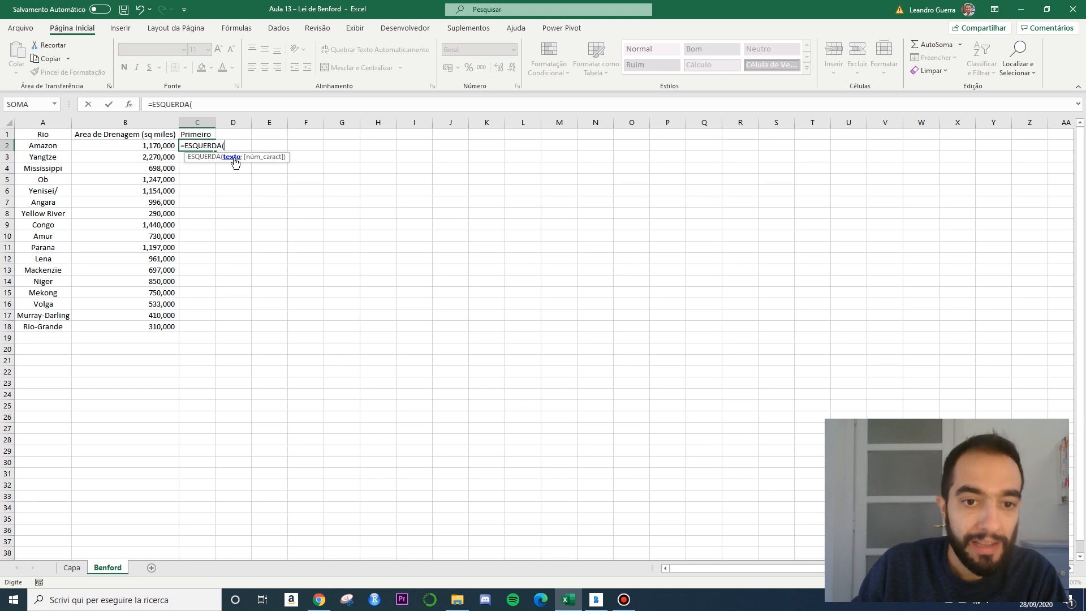
click(130, 146)
text(;)
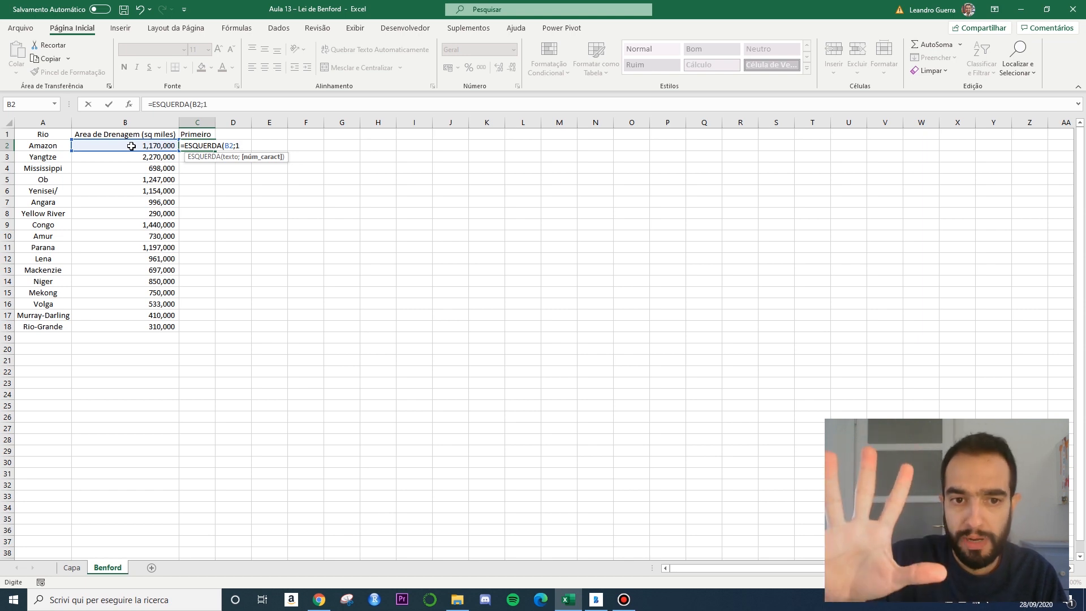
text(1)
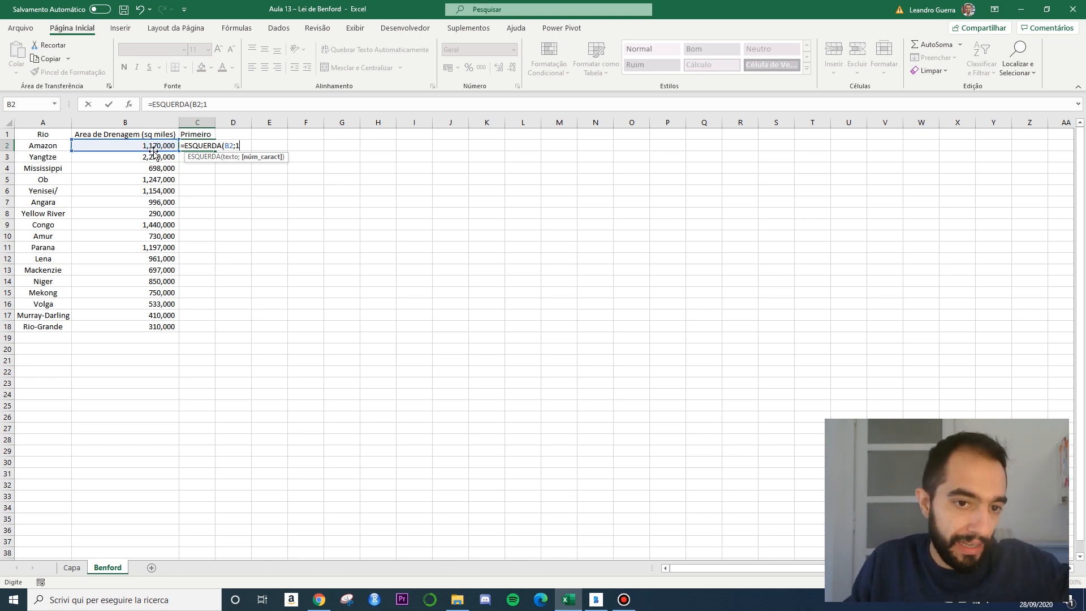
text())
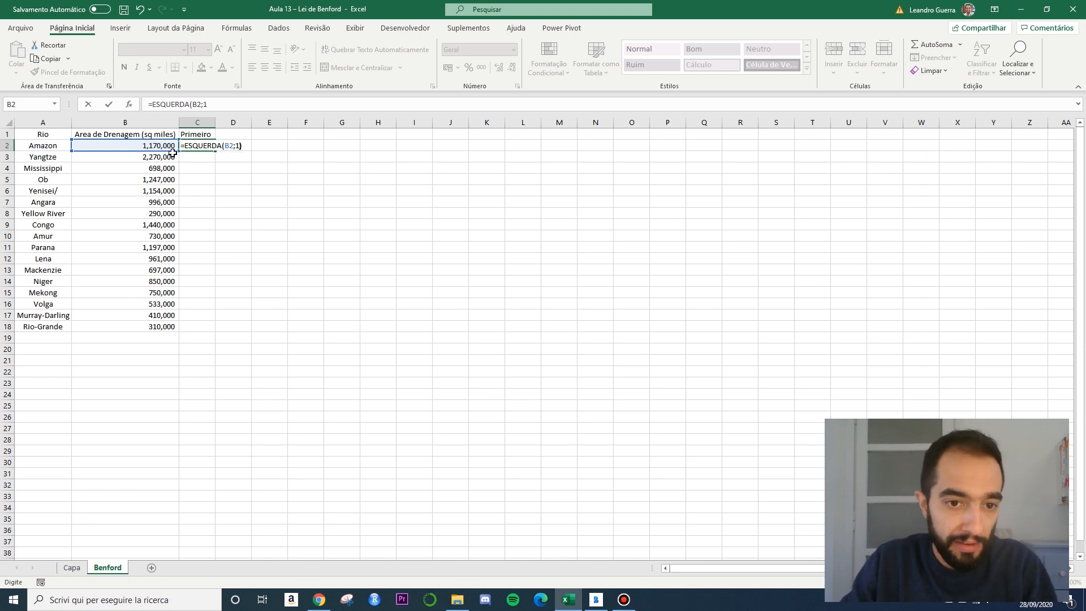
key(Return)
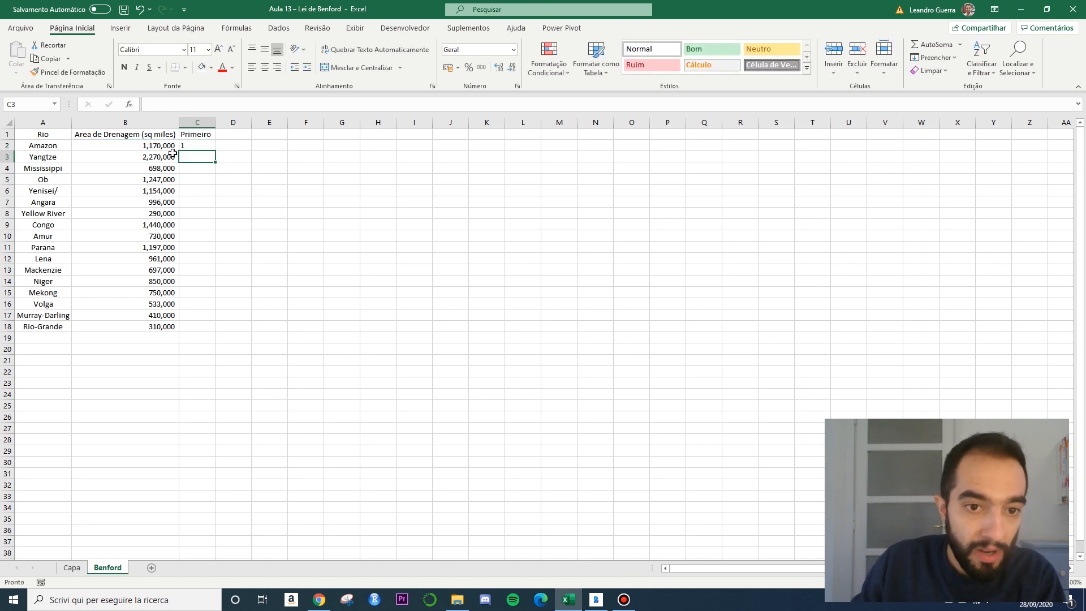
Fill the first-digit formula from C2 down to C18 and centre the values in the column
click(198, 146)
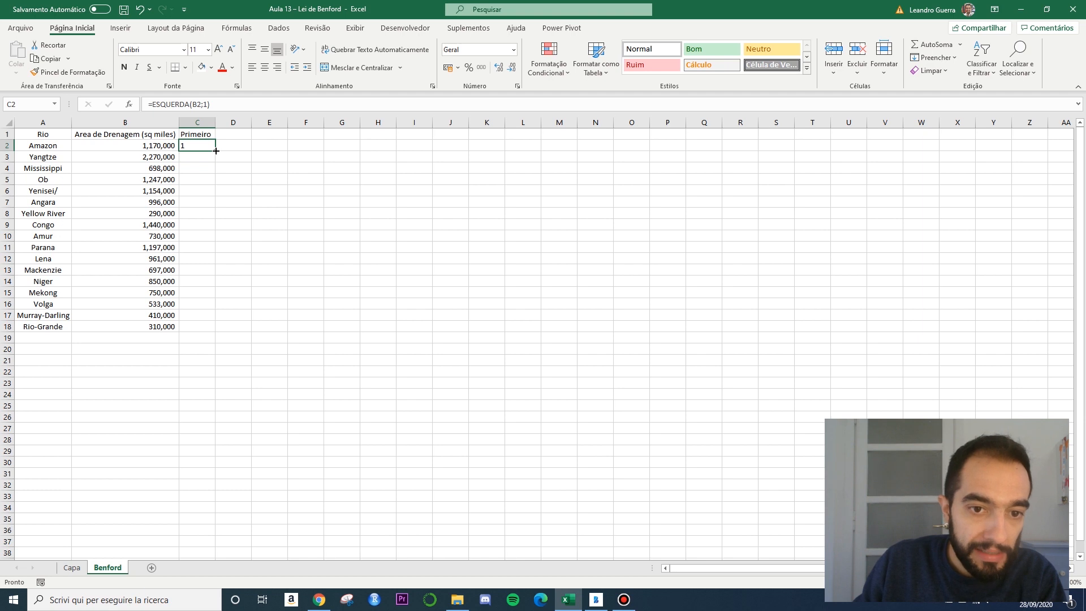
double_click(215, 151)
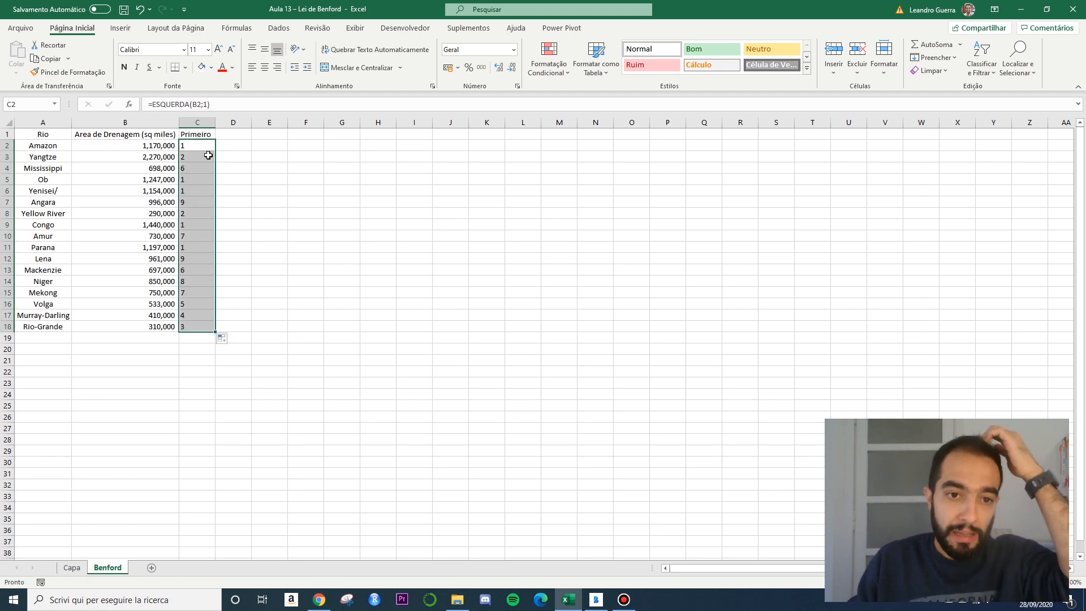
click(269, 69)
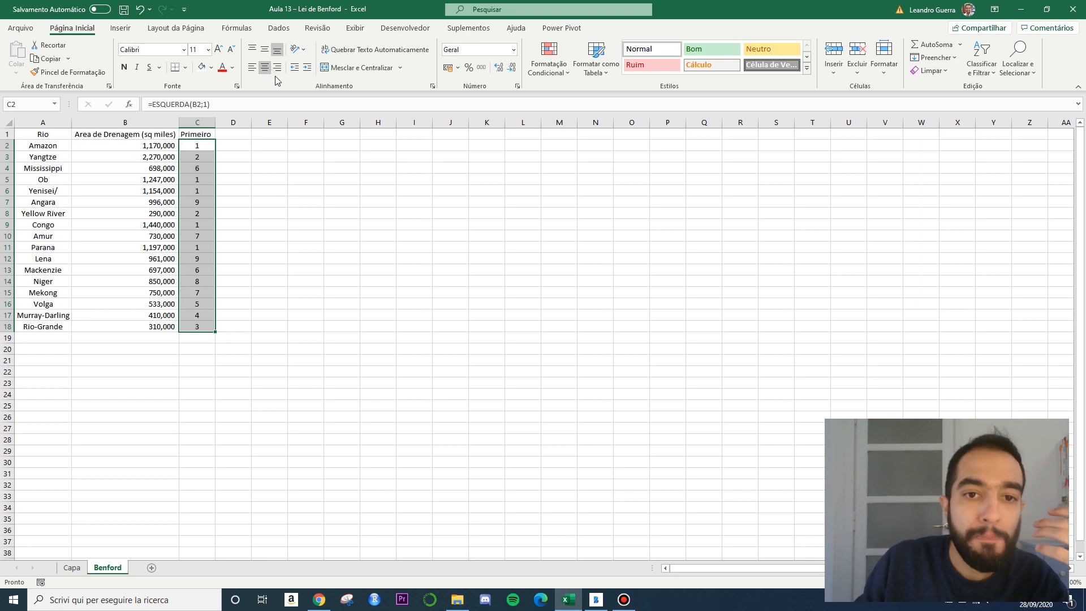
Enlarge the sheet view with a custom zoom of 150% and reduce it to 130%
click(355, 29)
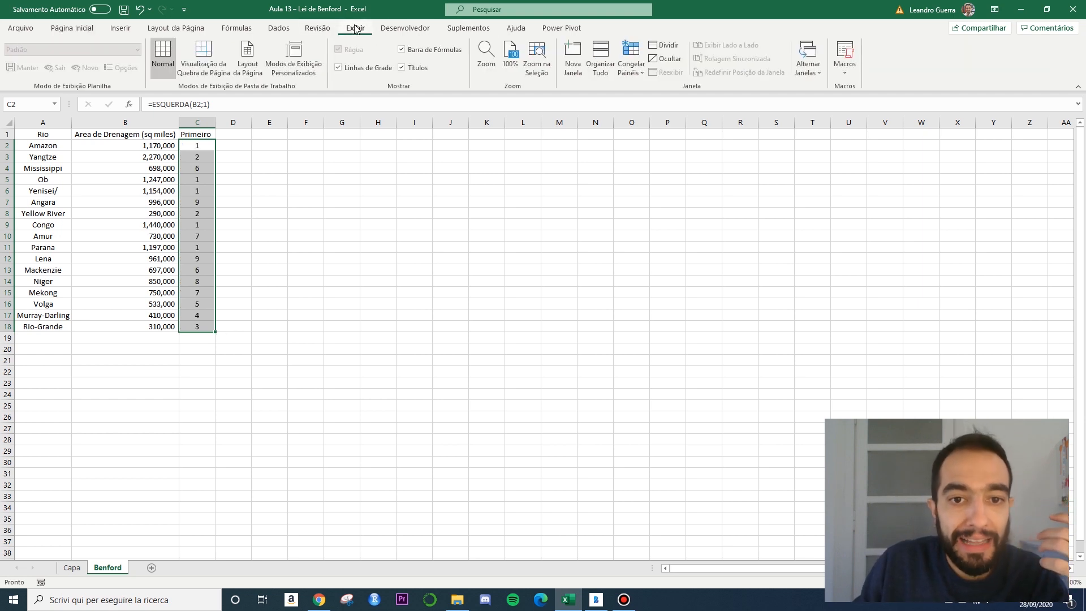
click(498, 62)
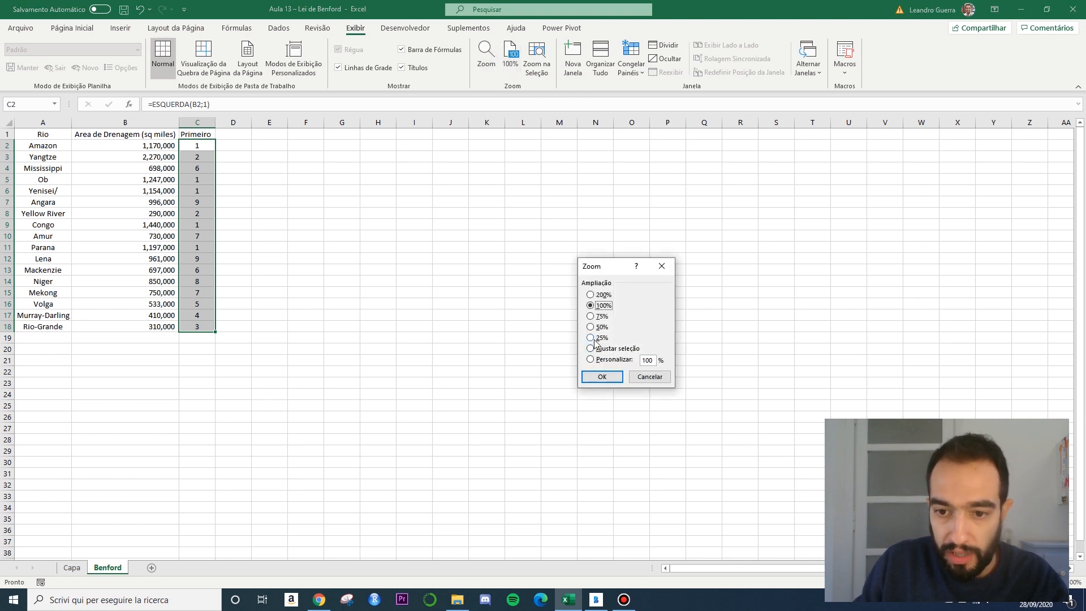
double_click(651, 362)
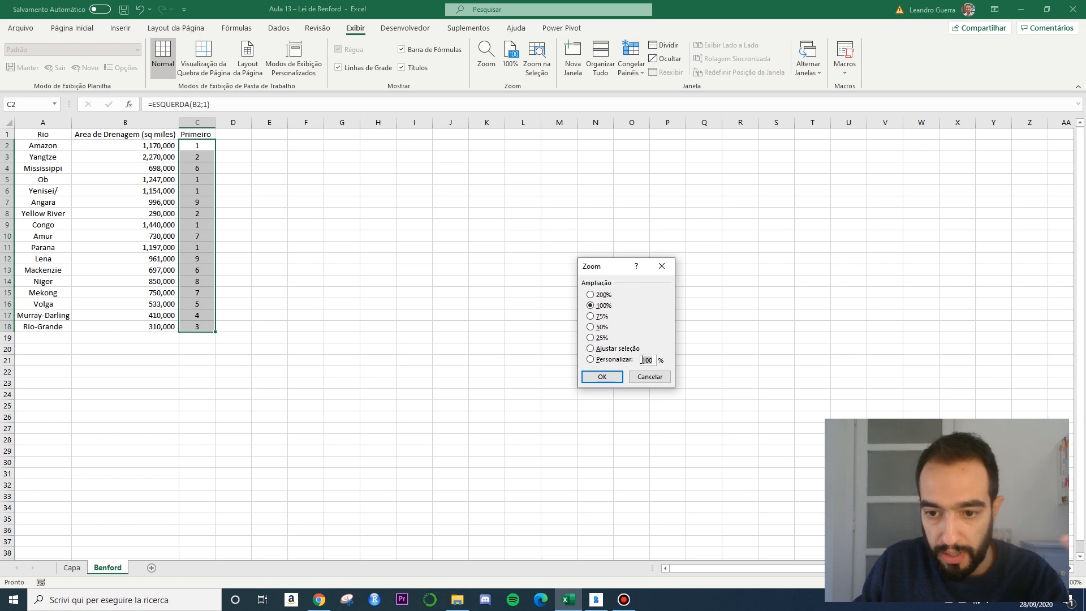
text(150)
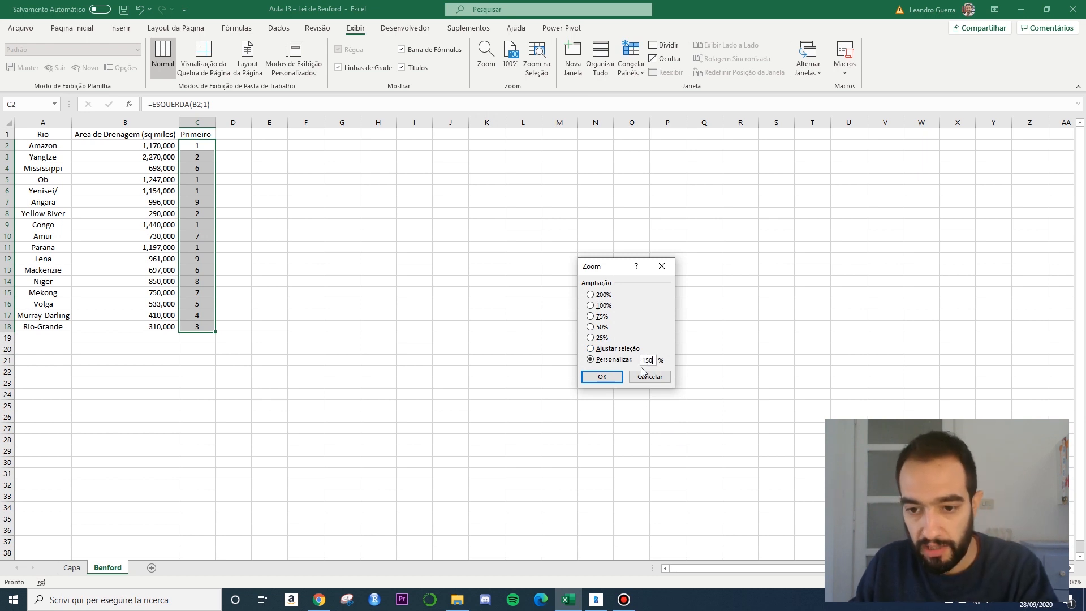
click(610, 376)
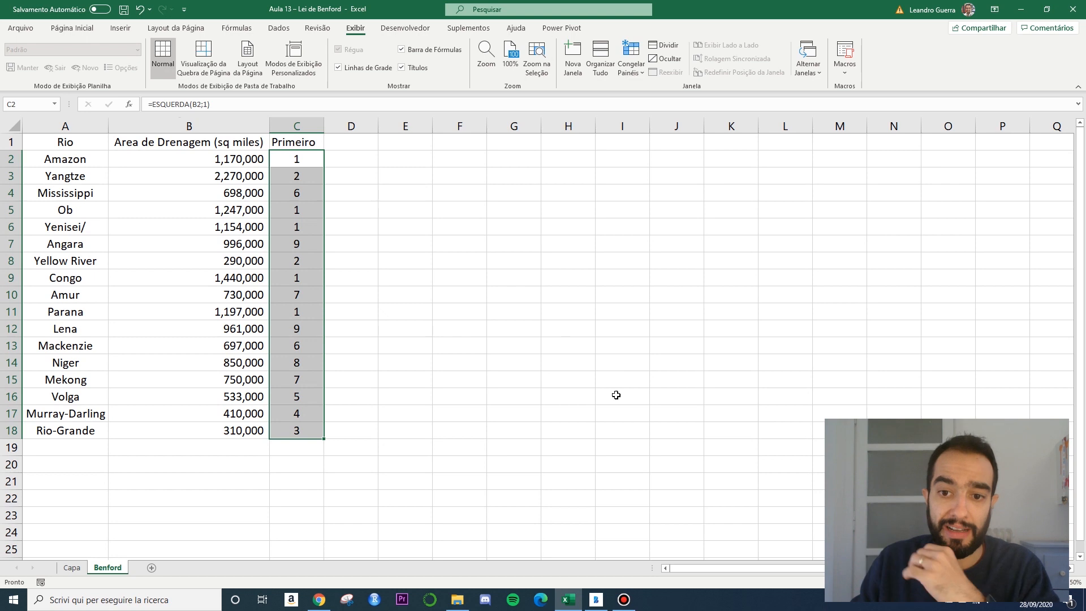
click(500, 247)
ctrl+scroll(474, 240, down, 2)
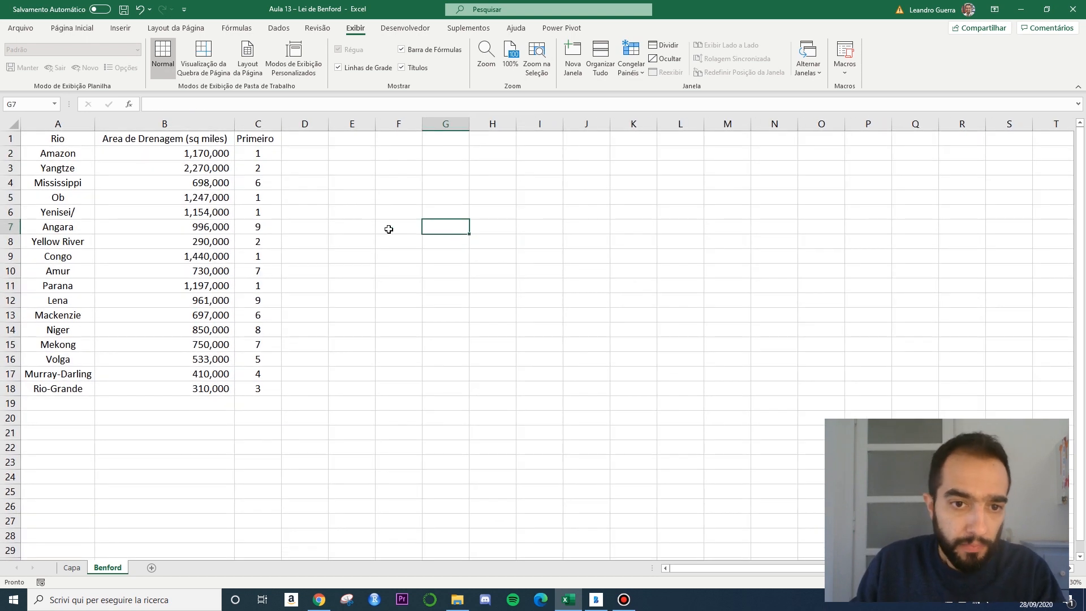
click(280, 157)
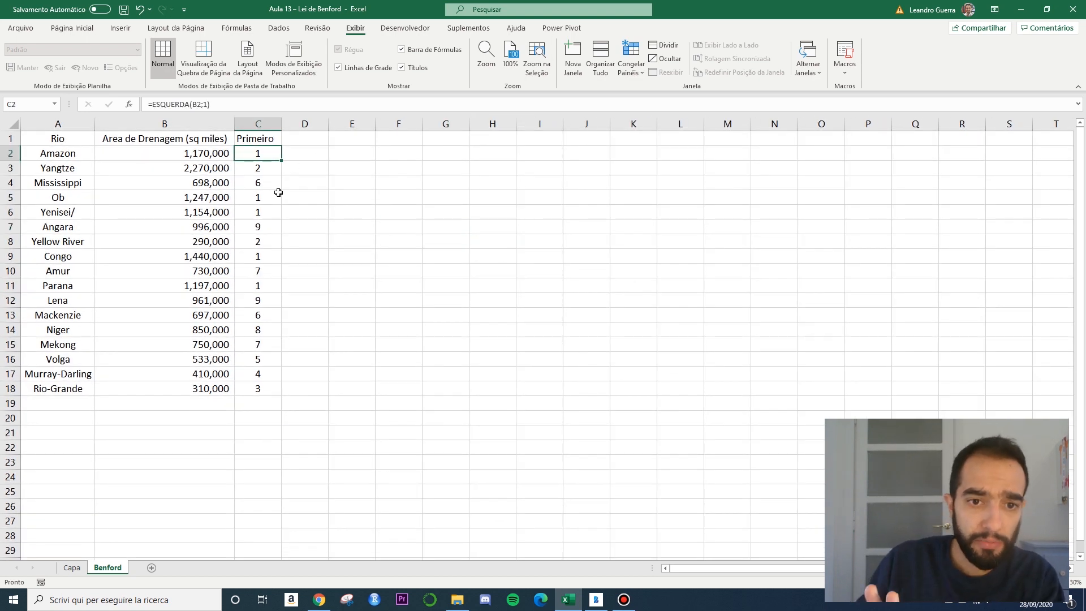
click(79, 31)
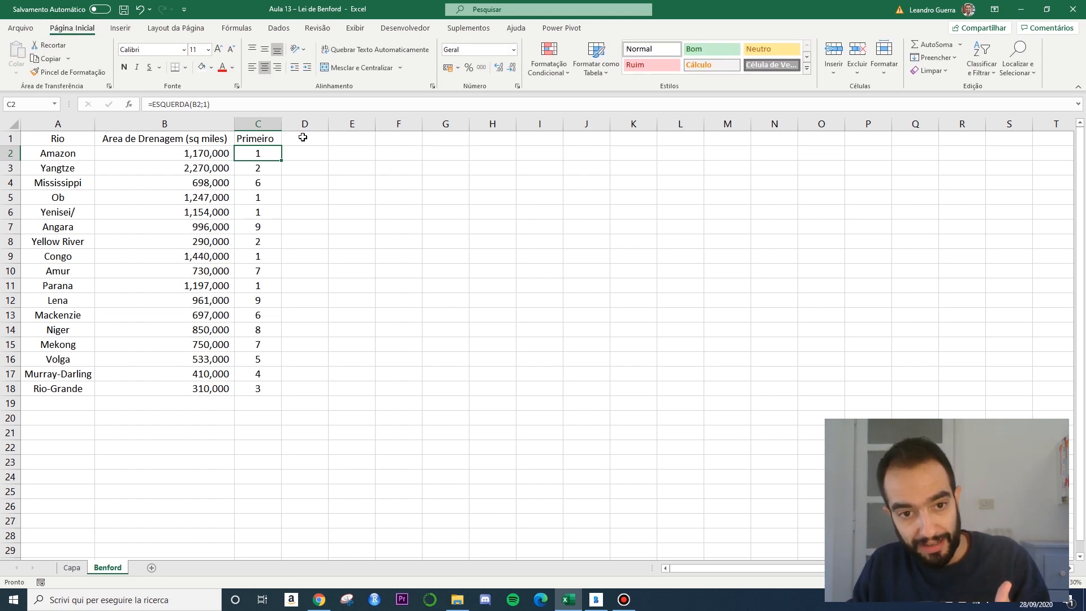
drag(258, 154, 258, 393)
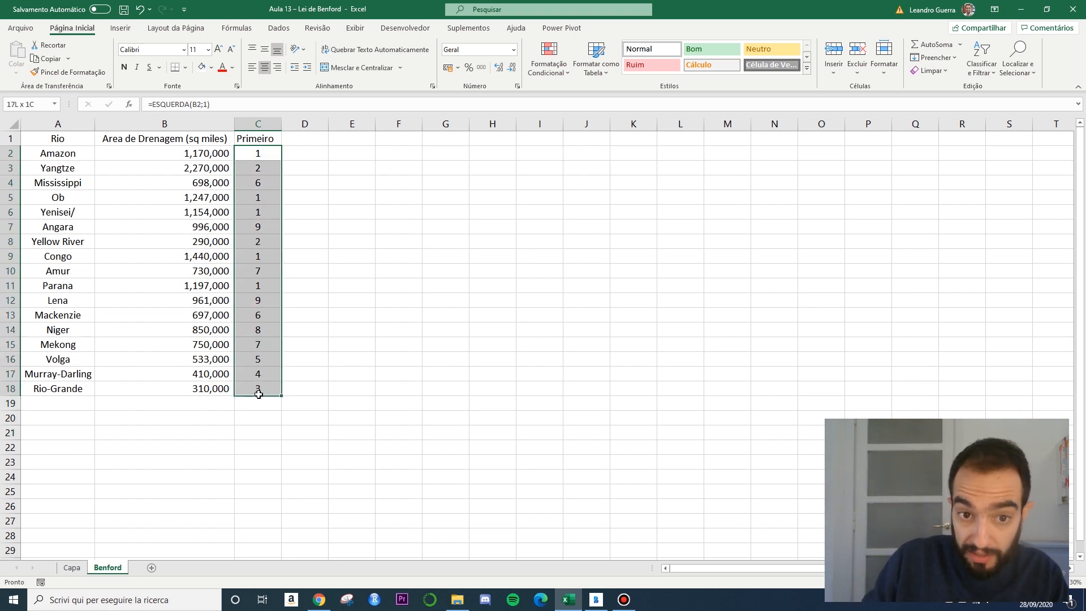
click(406, 255)
click(271, 151)
Enter the header "Digito" in E1 and the values 1, 2 and 3 in cells E2 to E4
click(346, 138)
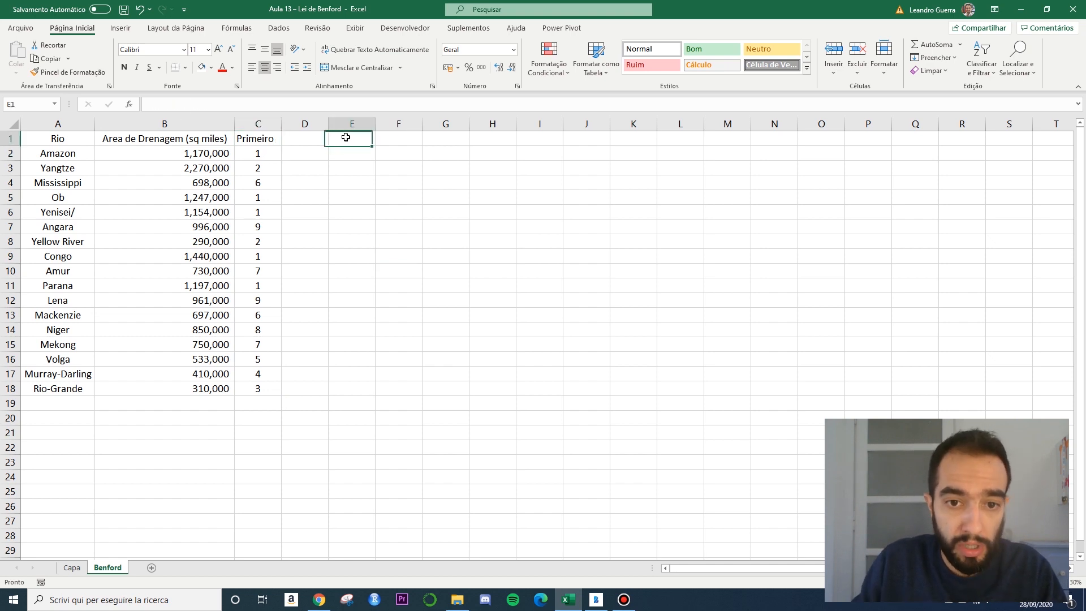
text(Di)
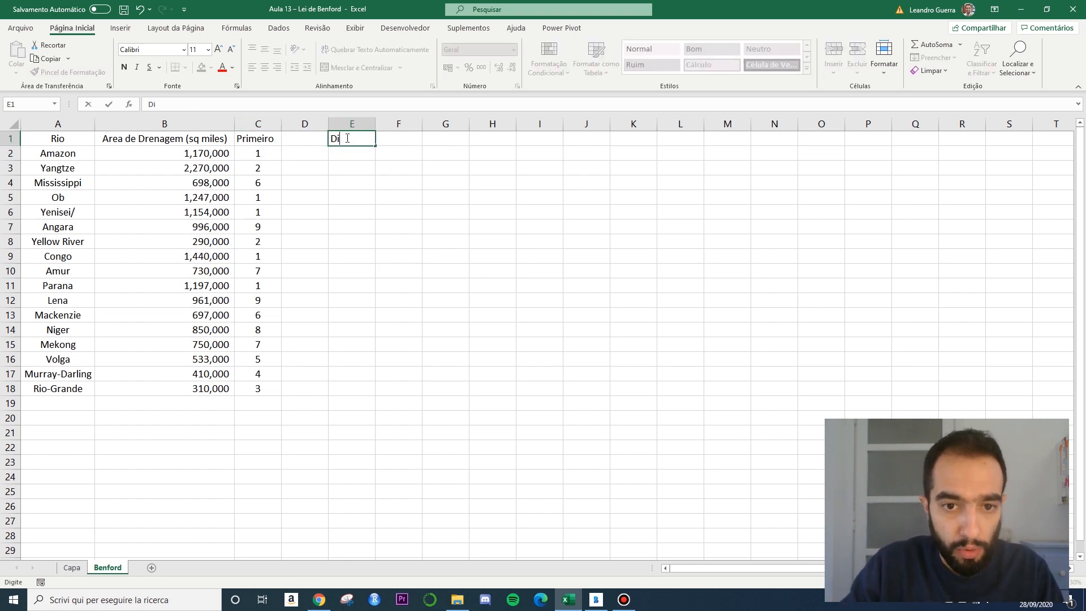
key(Return)
text(1)
key(Return)
text(2)
key(Return)
text(3)
key(Return)
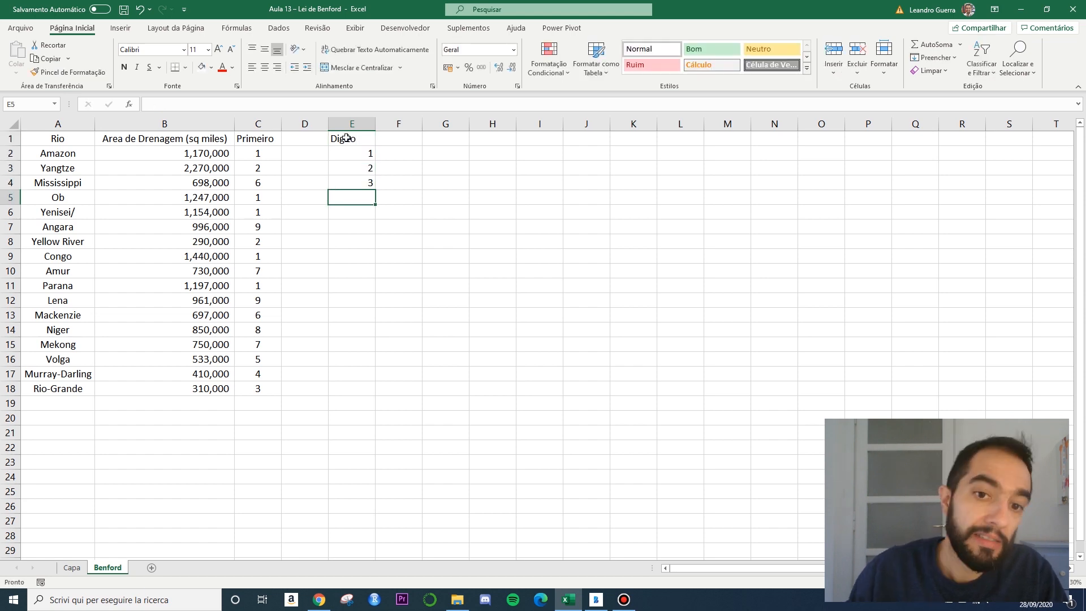
Extend the digit series in column E through 9 in cell E10 and centre the digits
drag(359, 152, 369, 186)
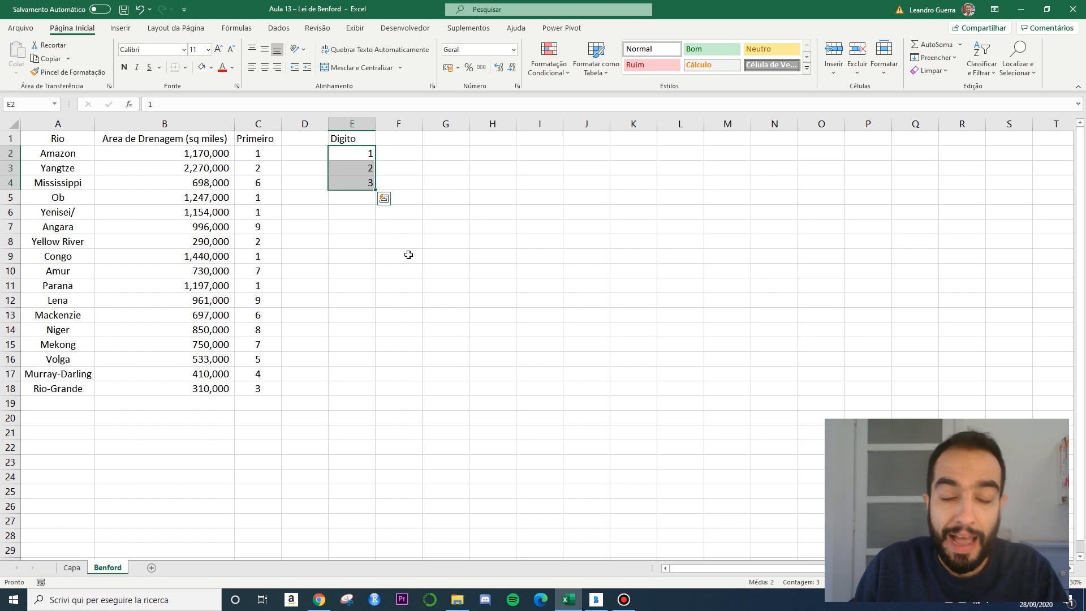
click(450, 275)
drag(361, 154, 373, 184)
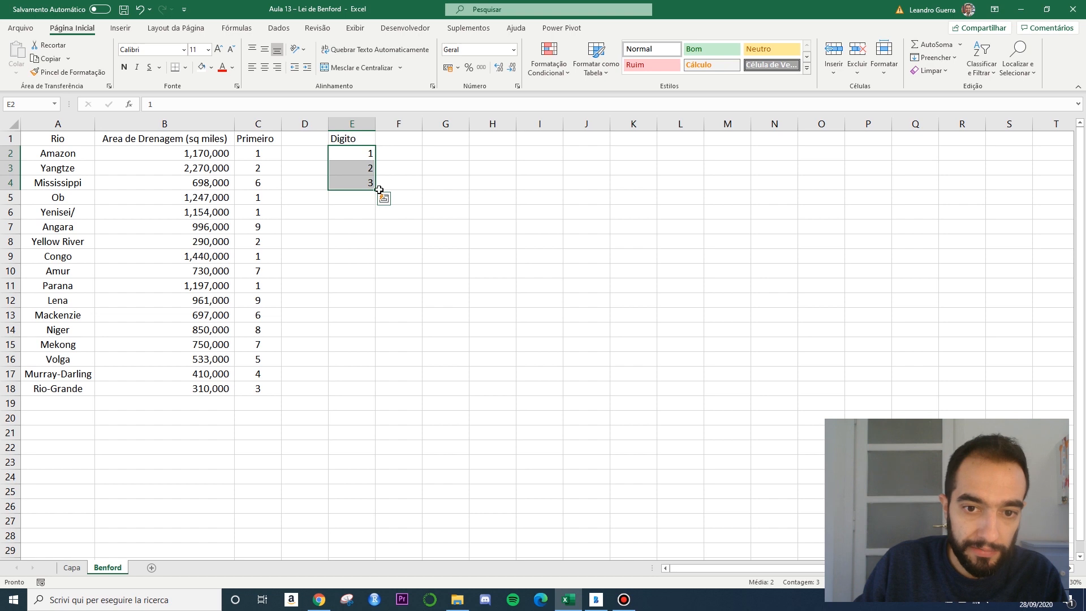
drag(375, 191, 374, 274)
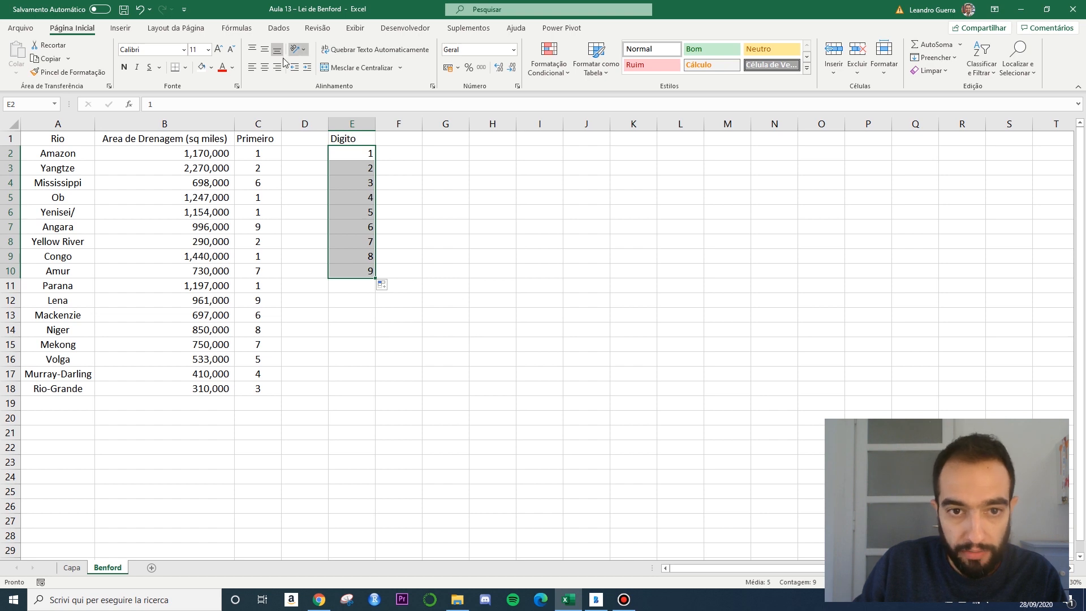
click(264, 67)
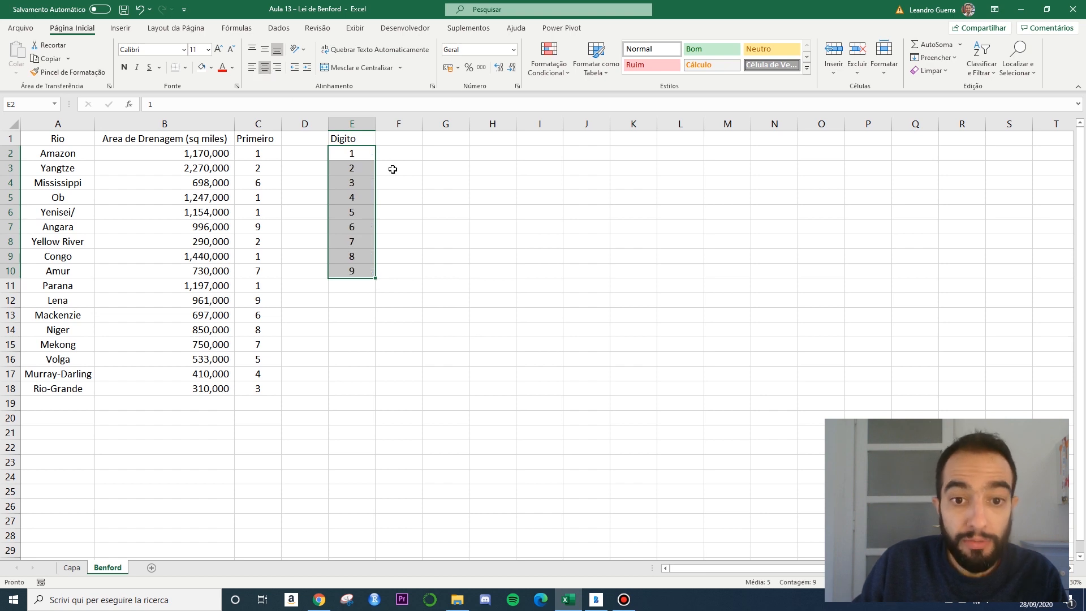
Enter the header "Contagem" in cell F1
click(363, 141)
click(404, 141)
text(C)
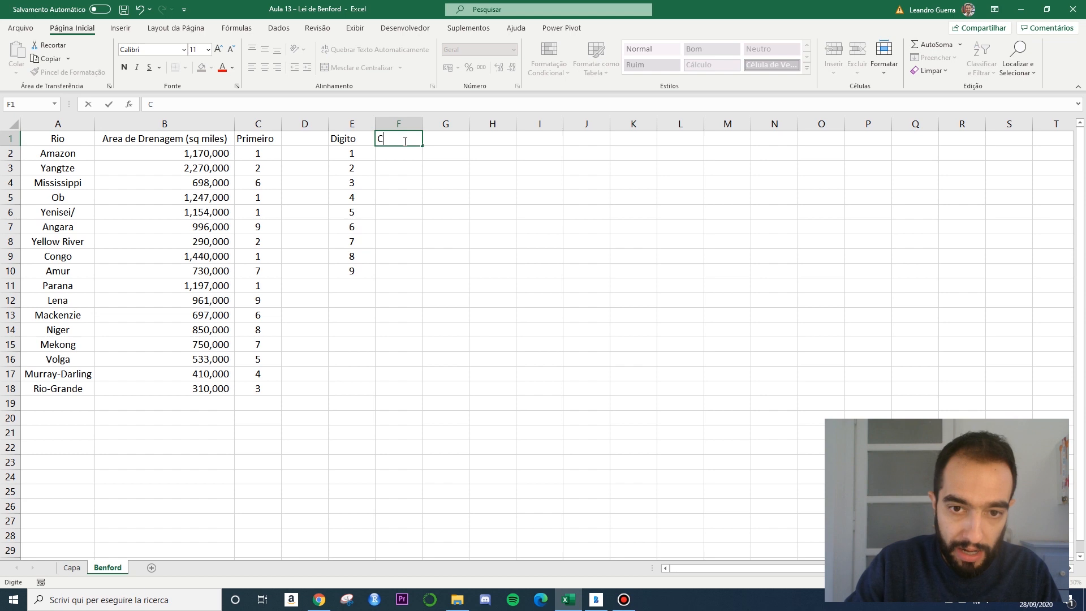
text(ontagem)
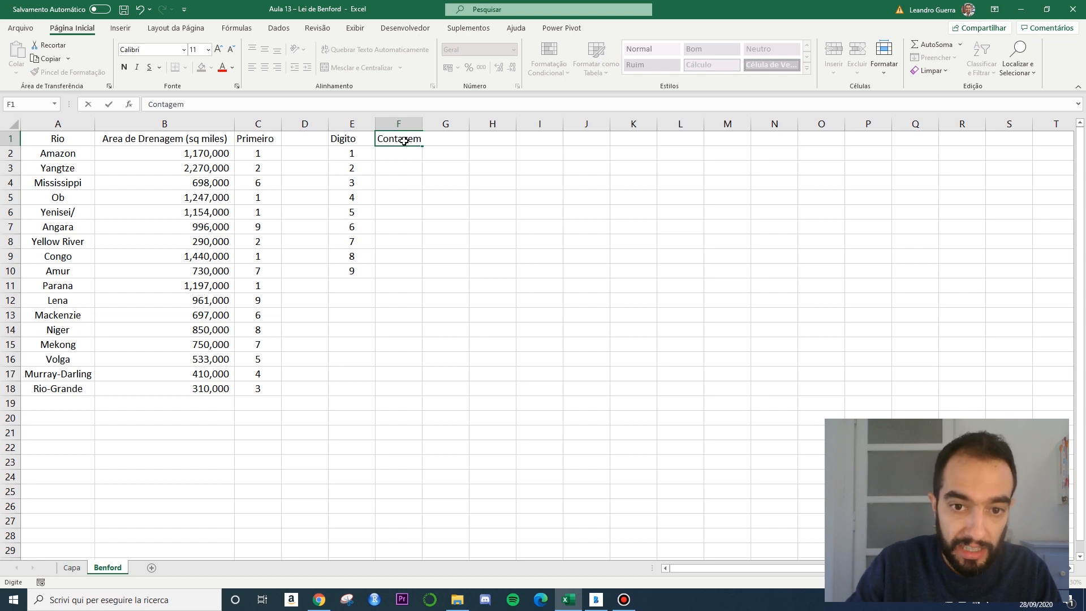
Change the header in E1 to "Digitos" and centre the headers in E1 and C1
click(352, 140)
click(264, 68)
click(342, 110)
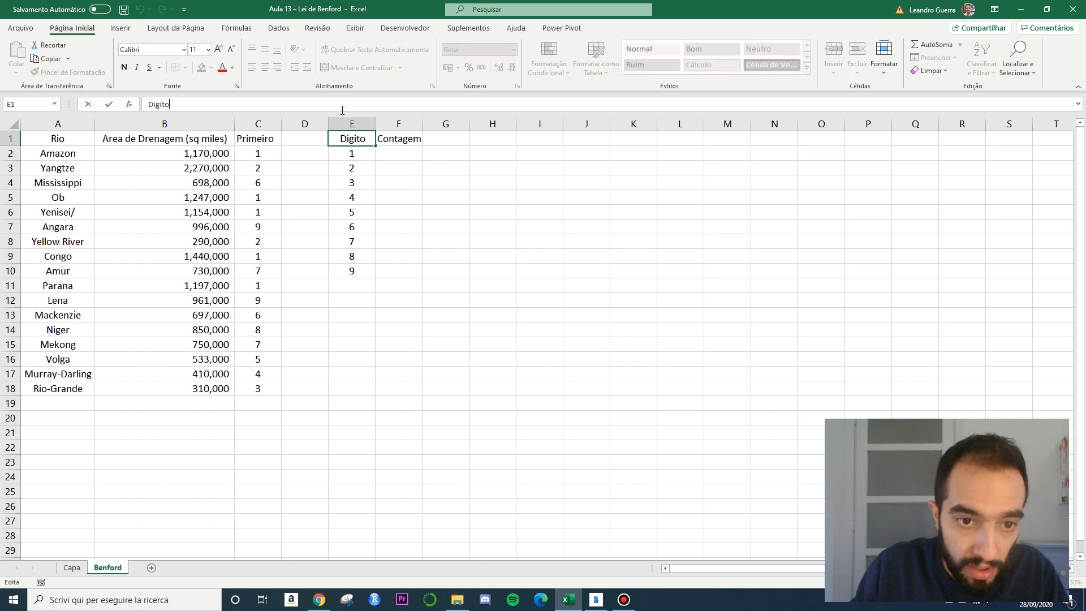
text(s)
click(399, 226)
click(266, 141)
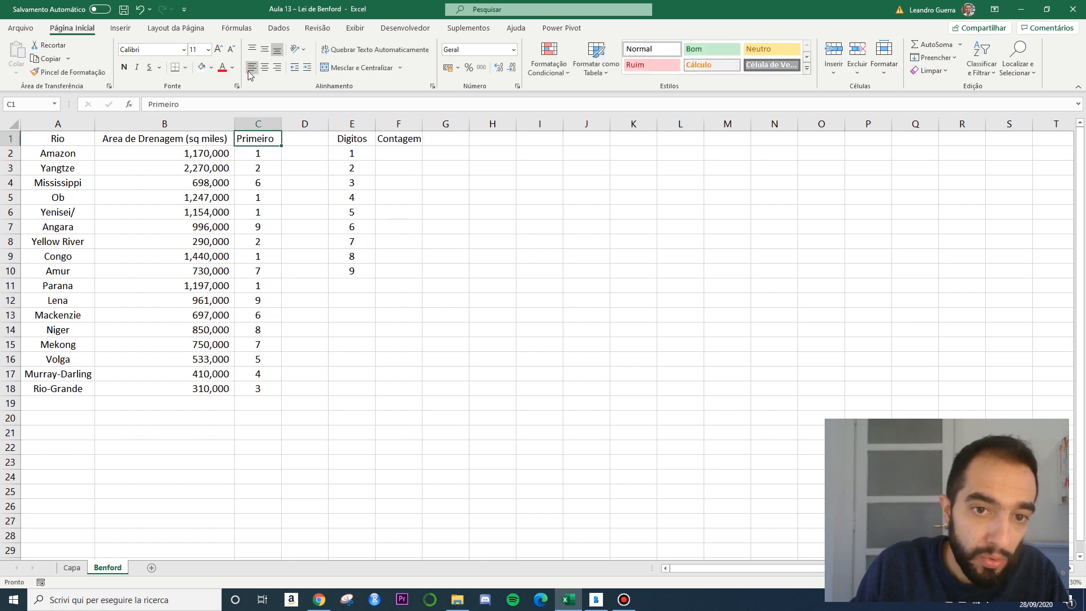
drag(275, 154, 272, 388)
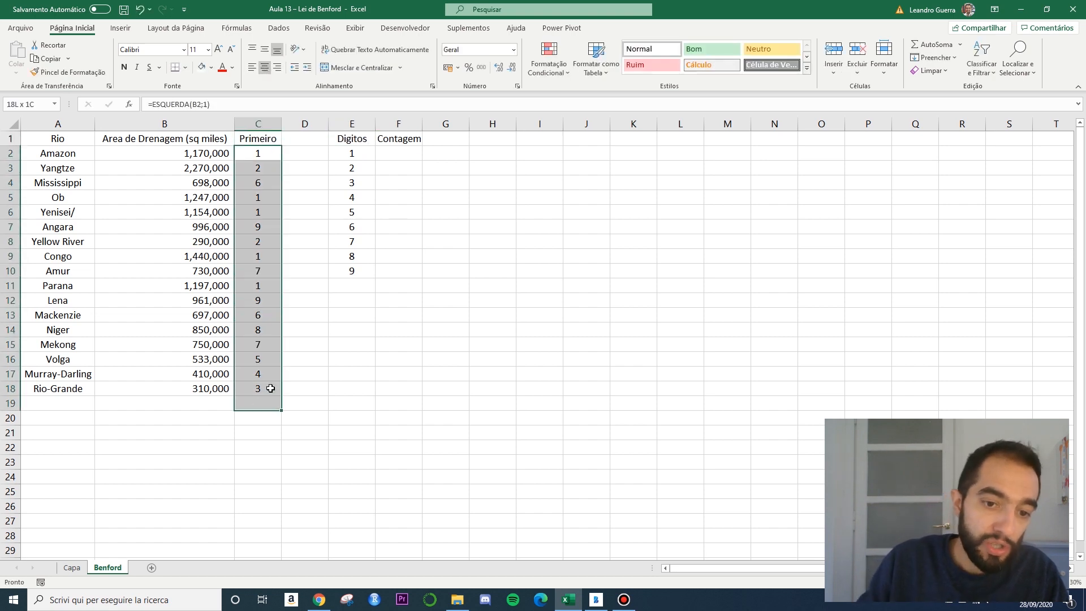
Enter the formula =CONT.SE(C2:C18;"=E2") in F2 to count the first digits matching the digit in E2
click(404, 153)
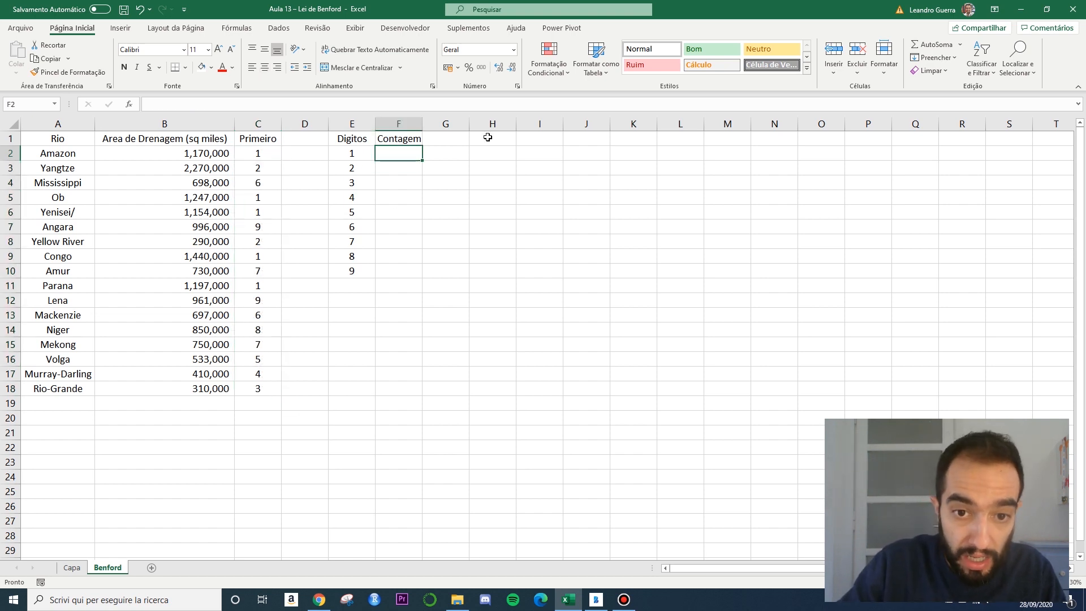
text(=cont)
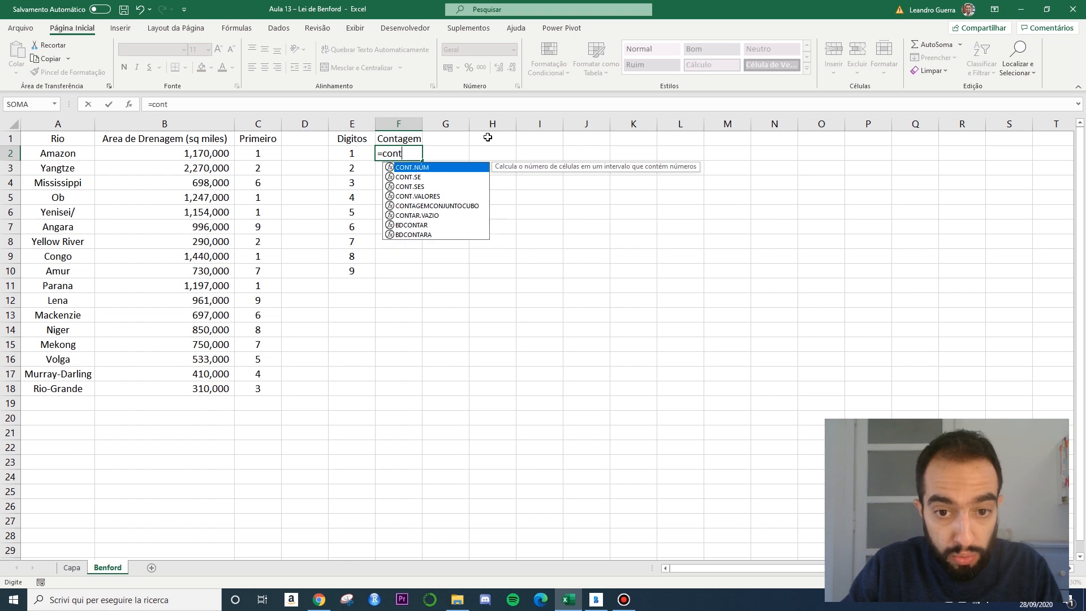
click(453, 178)
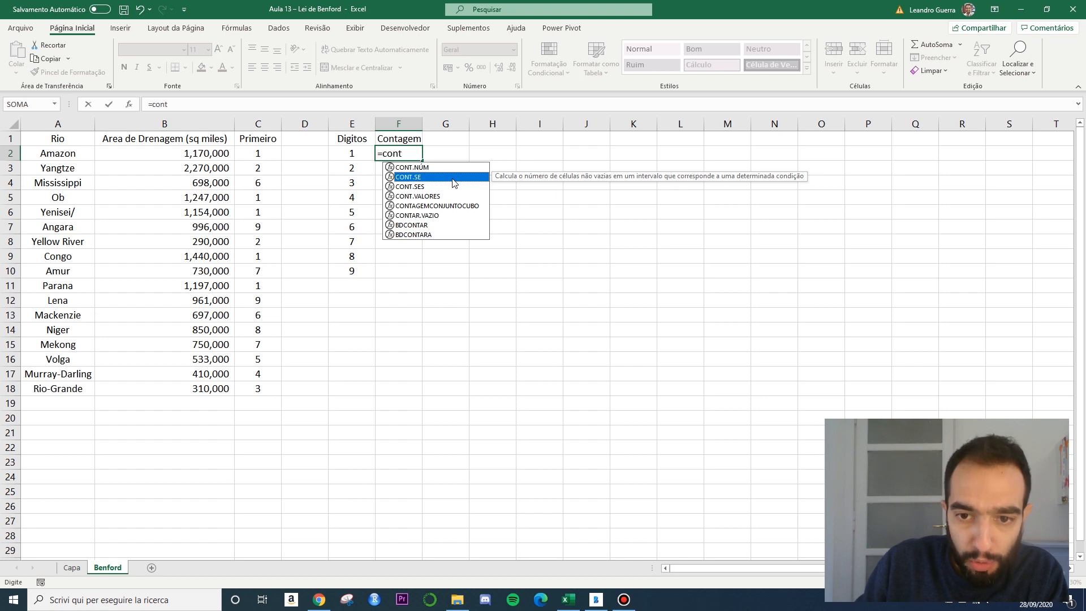
double_click(452, 179)
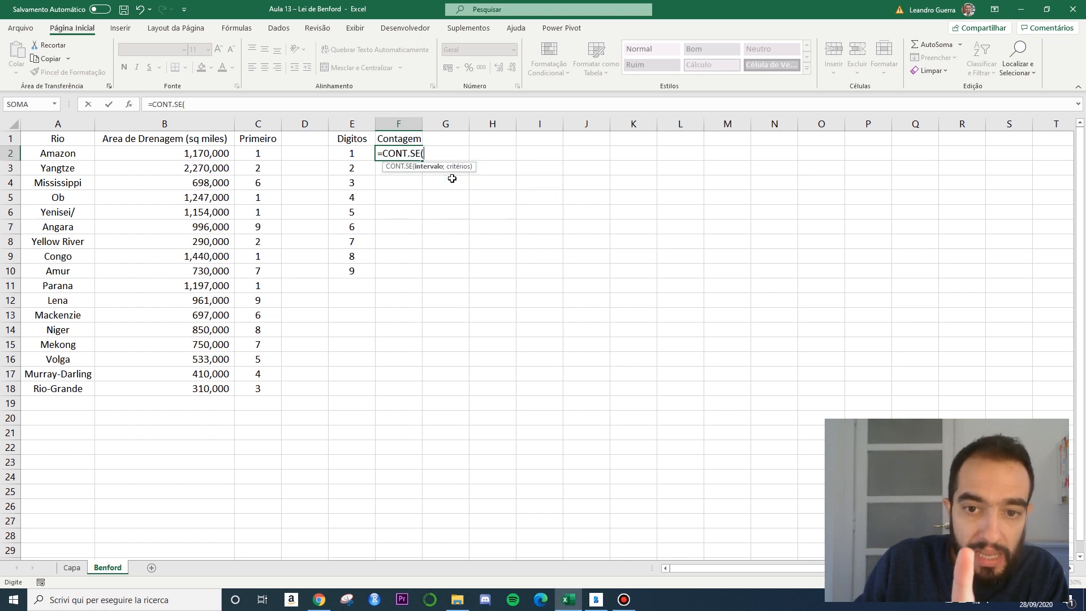
drag(273, 152, 272, 389)
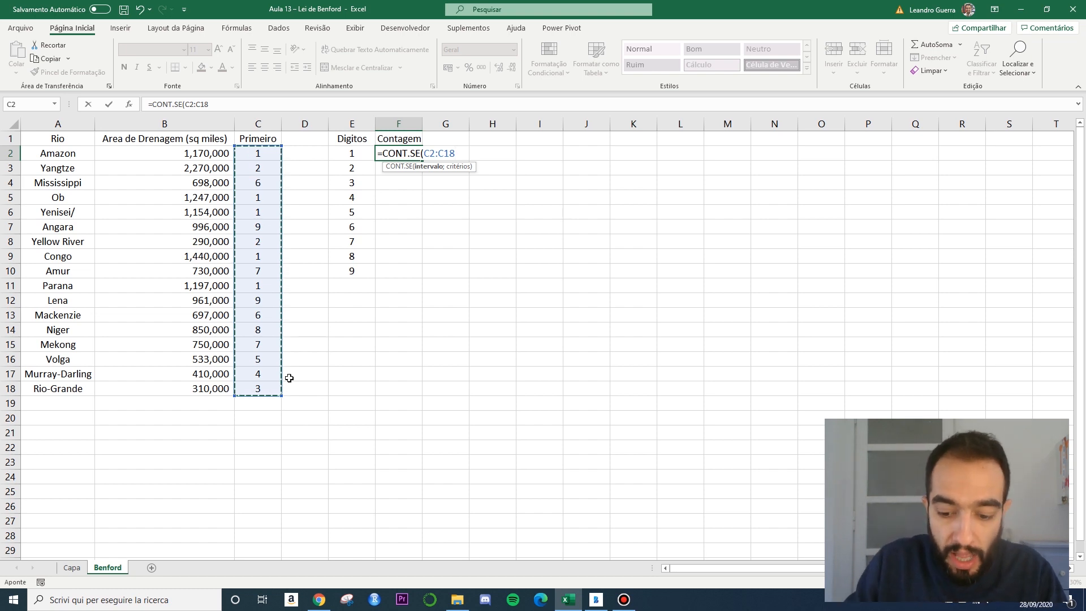
text(;"=)
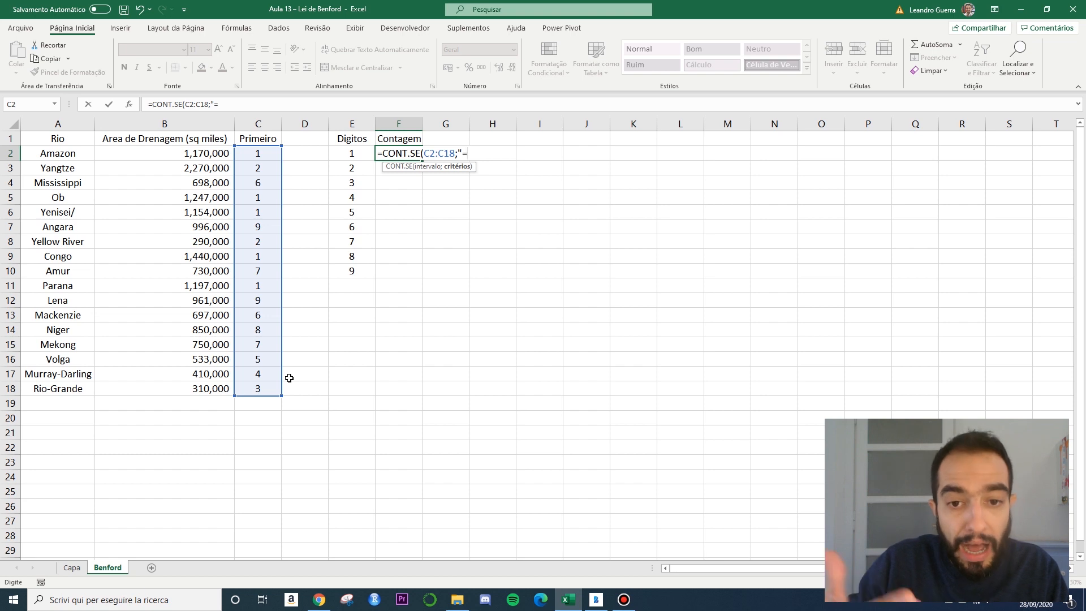
click(353, 153)
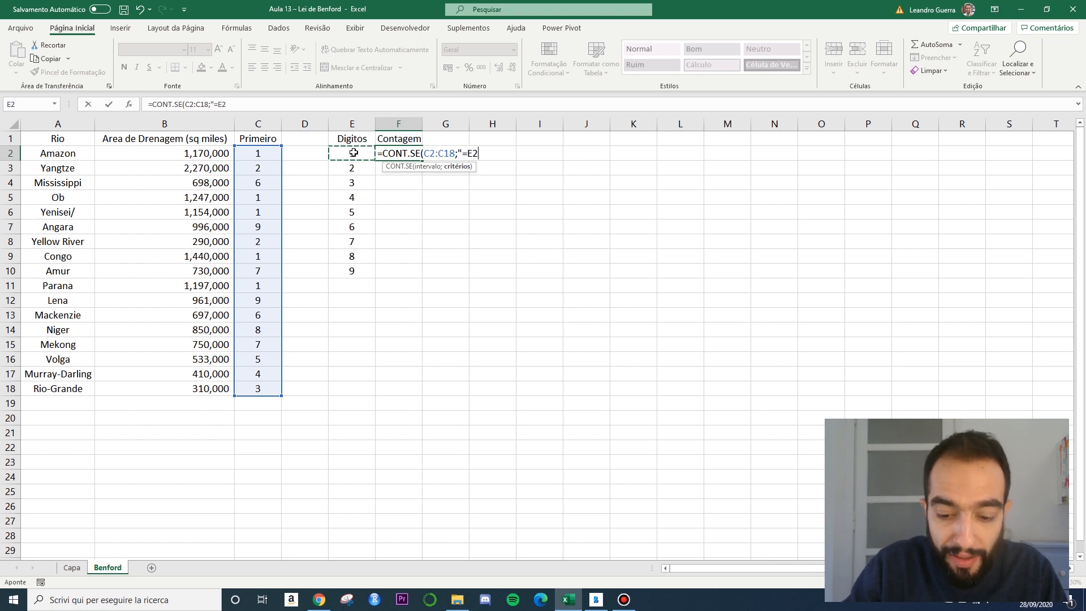
text("))
key(Return)
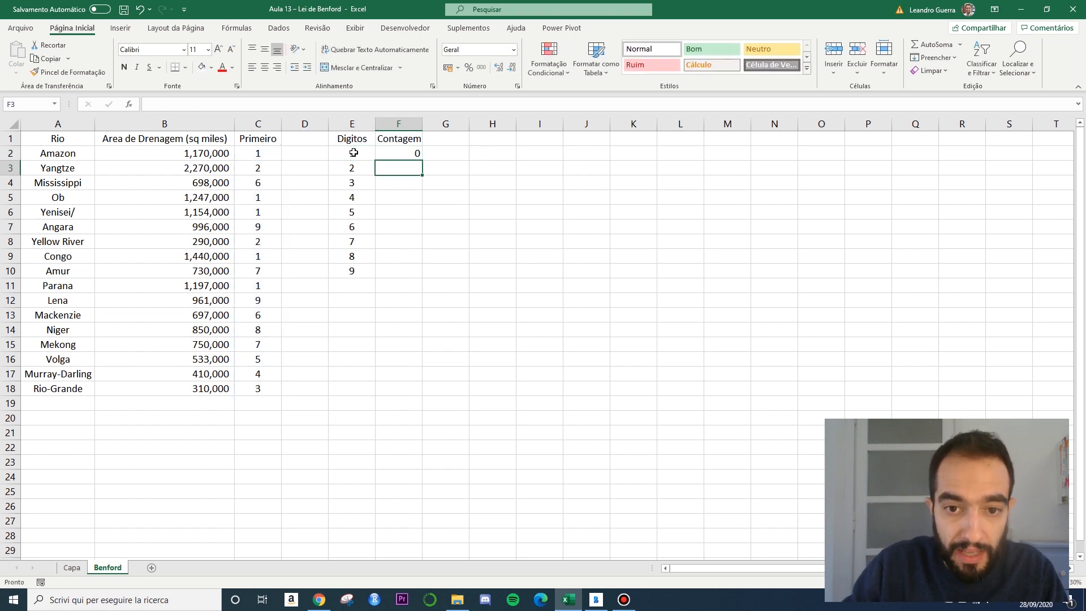
Try filling the count formula from F2 down to F10, check the copied formulas, and undo the fill
click(402, 152)
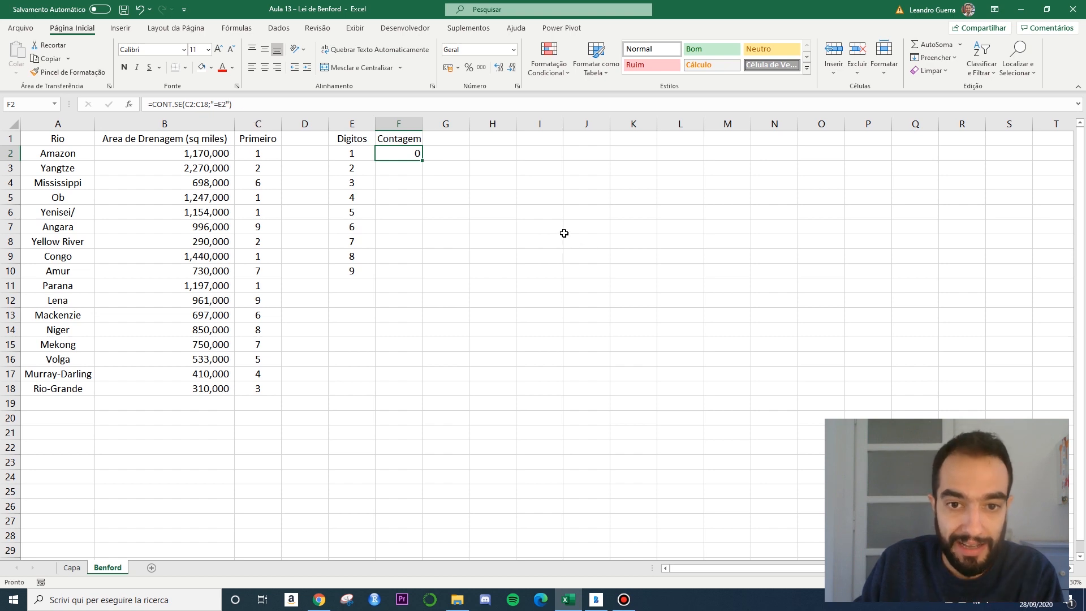
drag(422, 162, 419, 274)
click(405, 168)
click(407, 197)
click(412, 267)
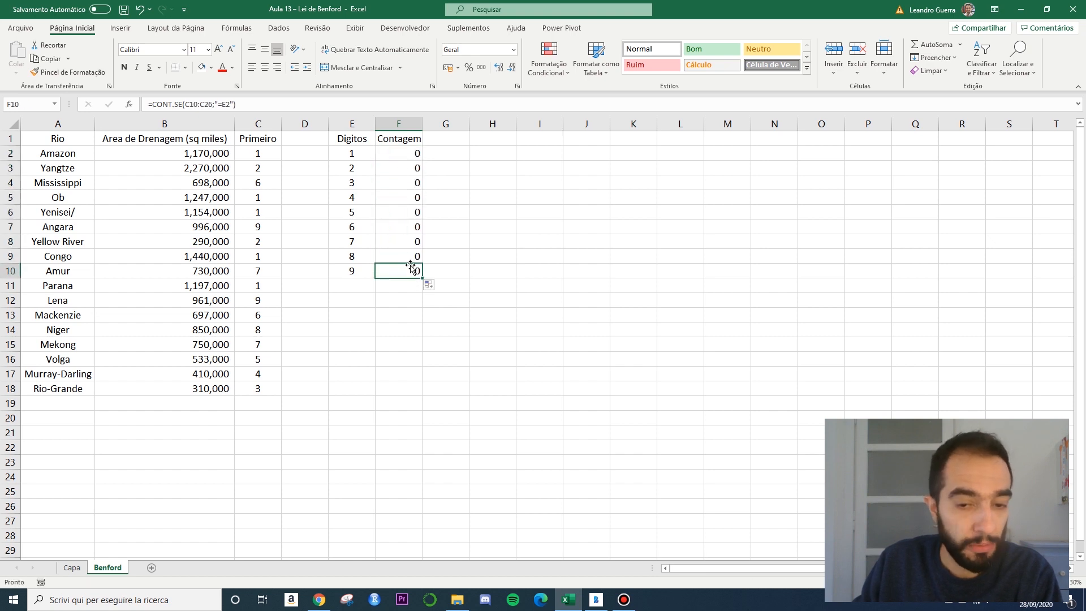
key(ctrl+z)
click(408, 218)
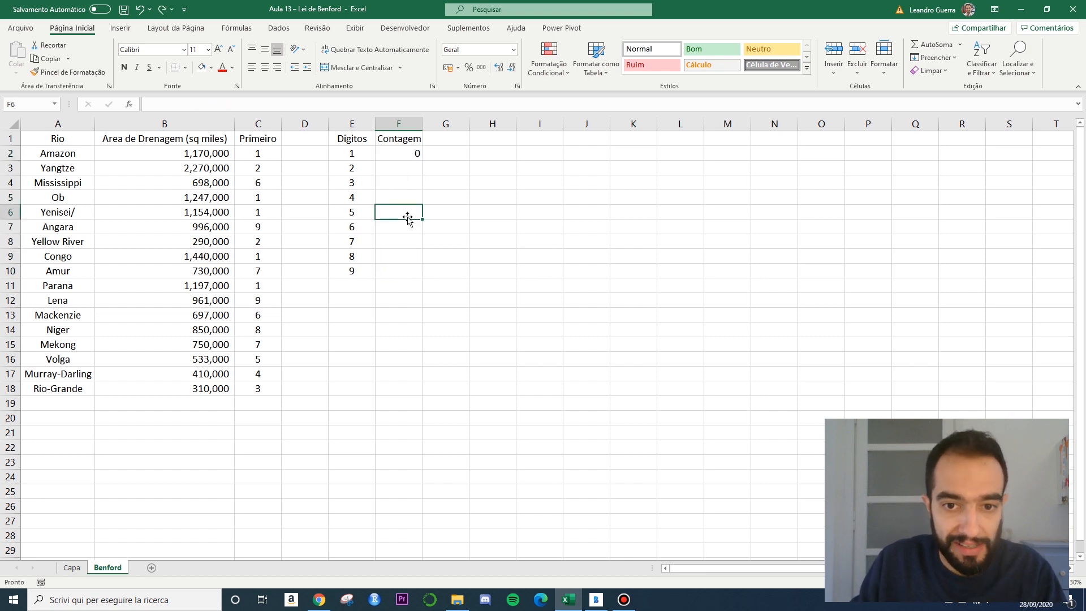
Replace the quoted criterion in F2 with a direct reference to E2, giving =CONT.SE(C2:C18;E2)
click(401, 154)
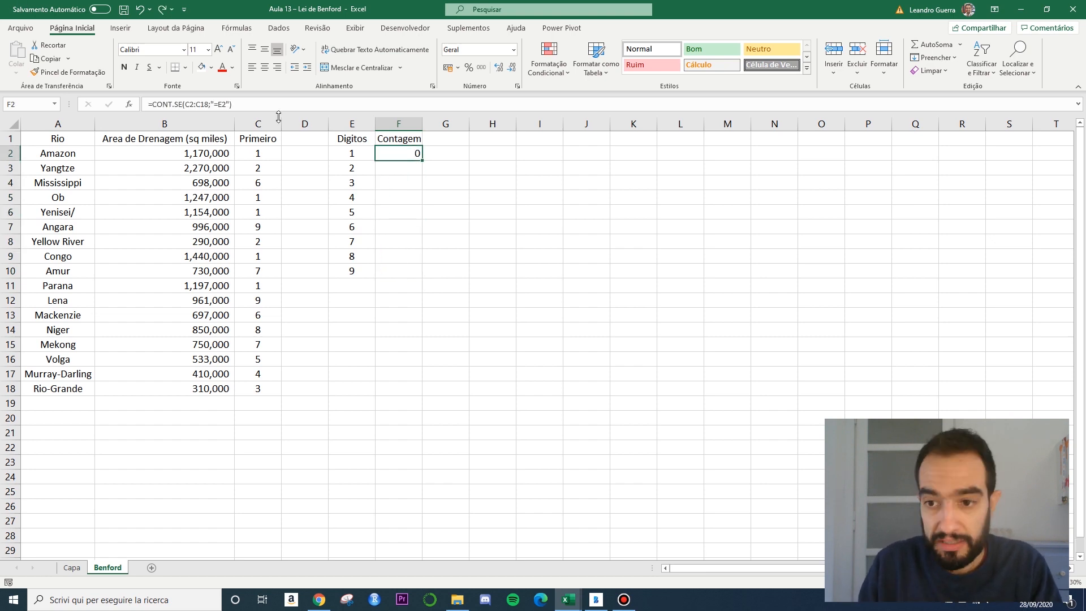
click(212, 104)
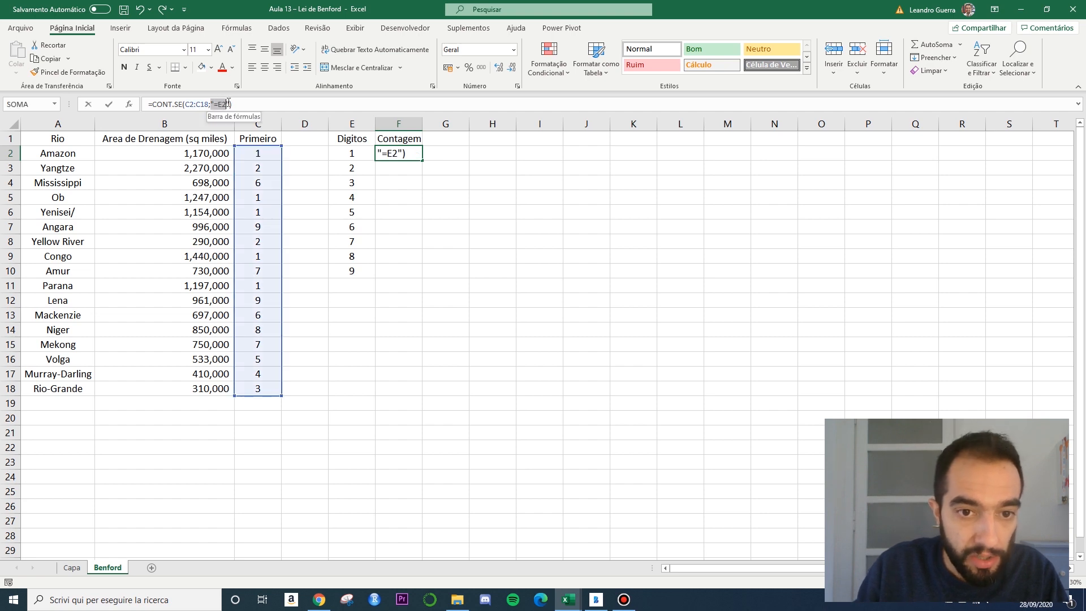
key(BackSpace)
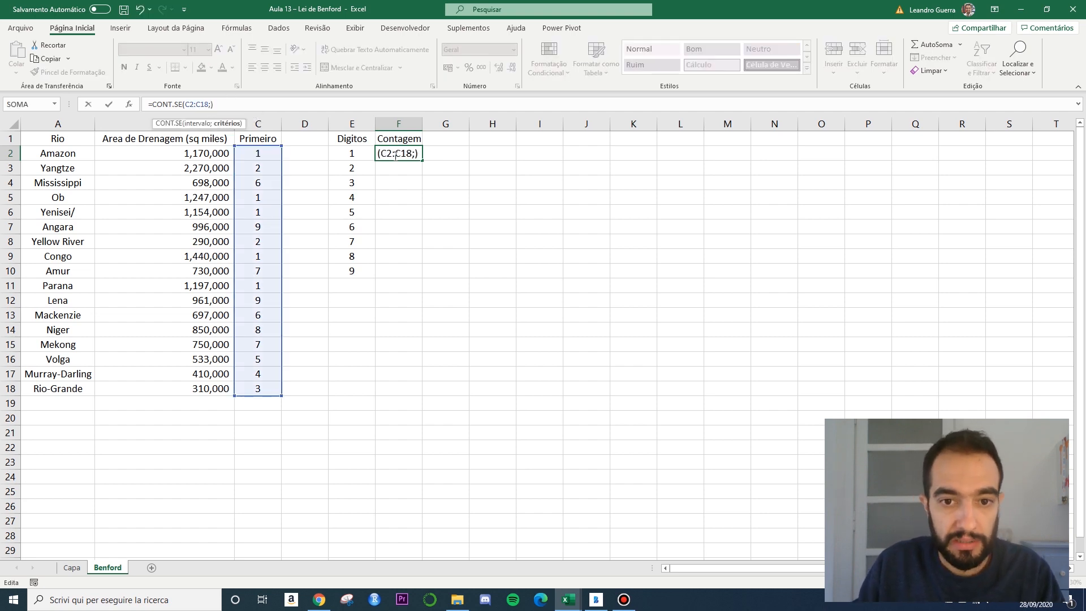
click(343, 158)
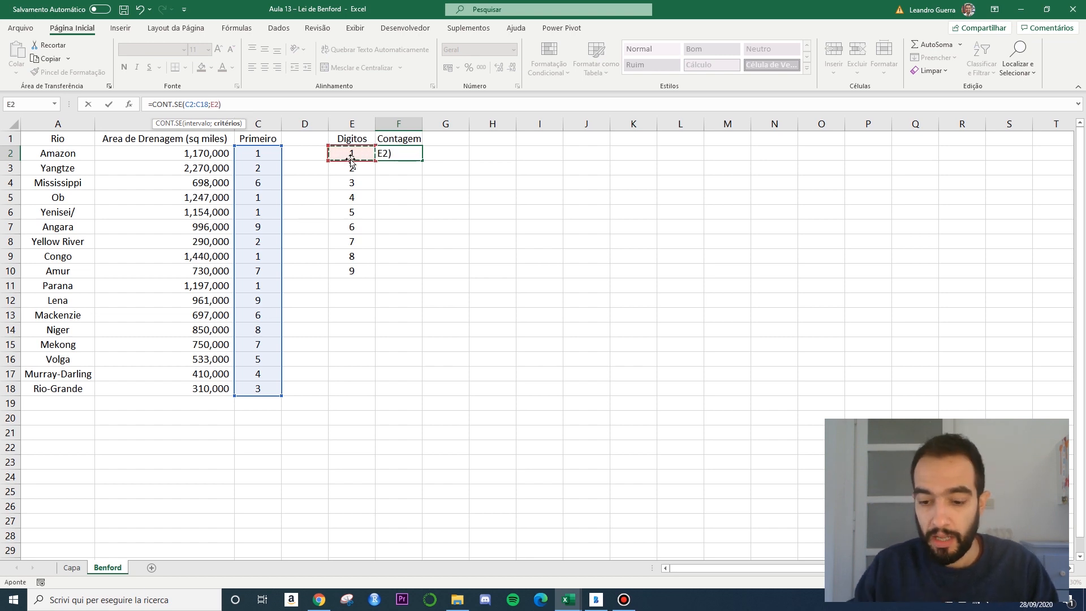
key(Return)
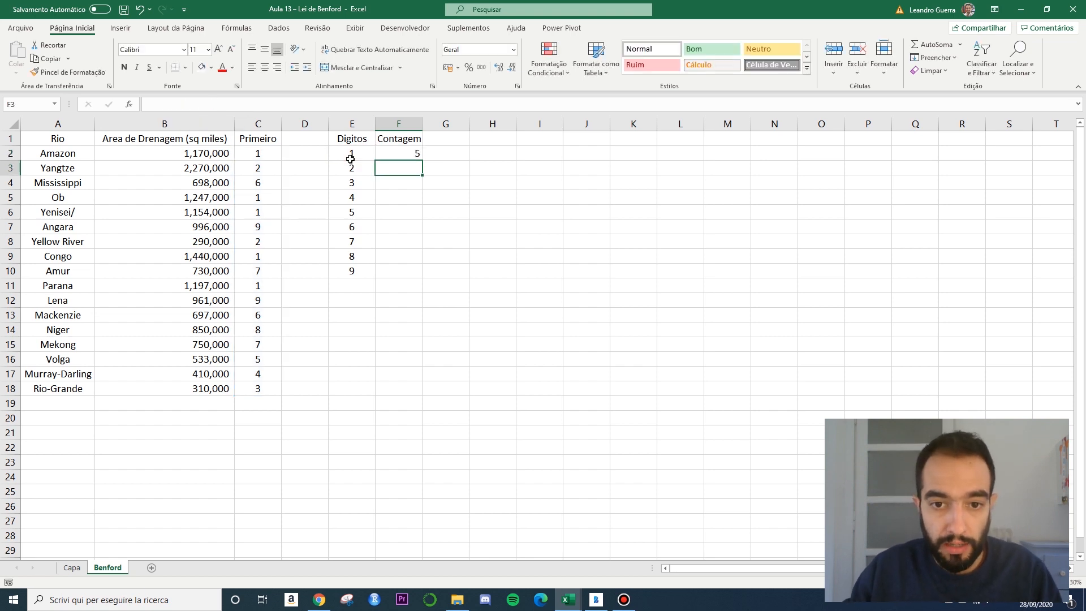
Fill the count formula with the relative range from F2 down to F10
click(398, 155)
drag(425, 162, 424, 278)
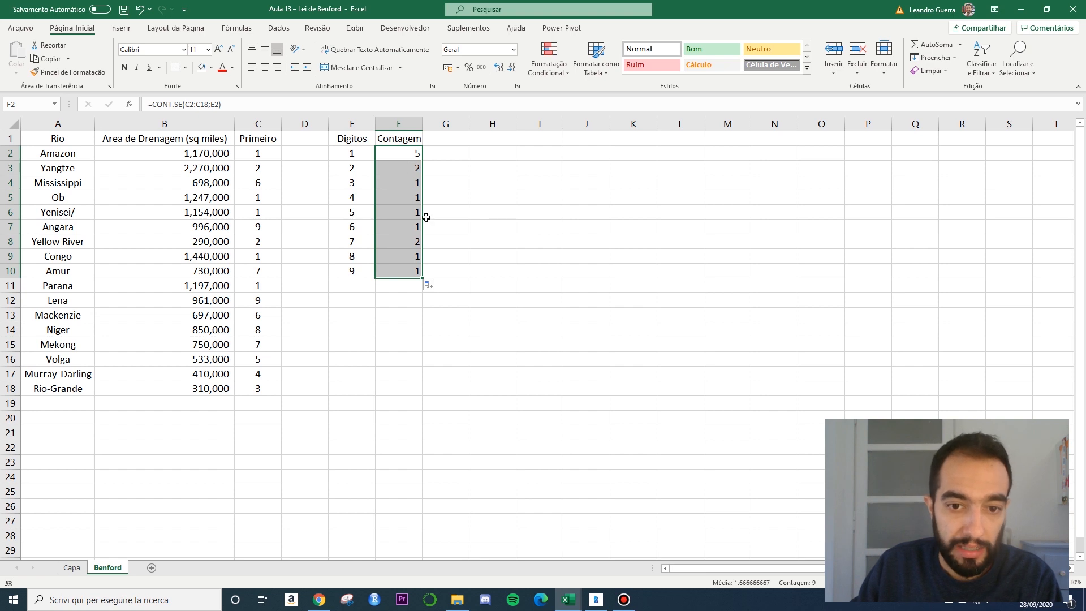
click(419, 242)
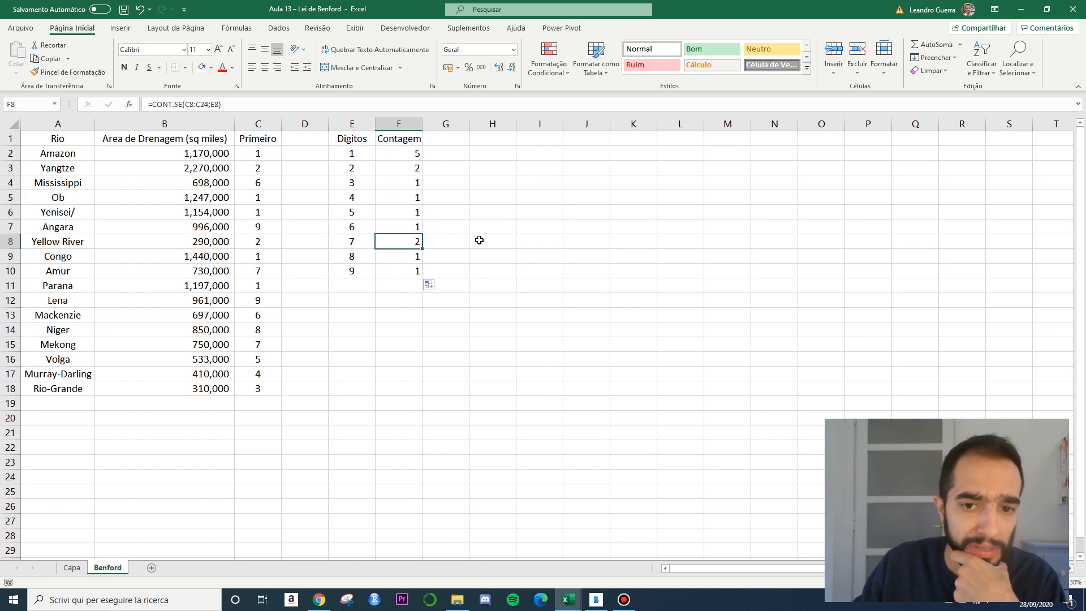
Examine the ranges referenced by the count formulas in F2, F3 and F4 against the digits in column E
click(417, 154)
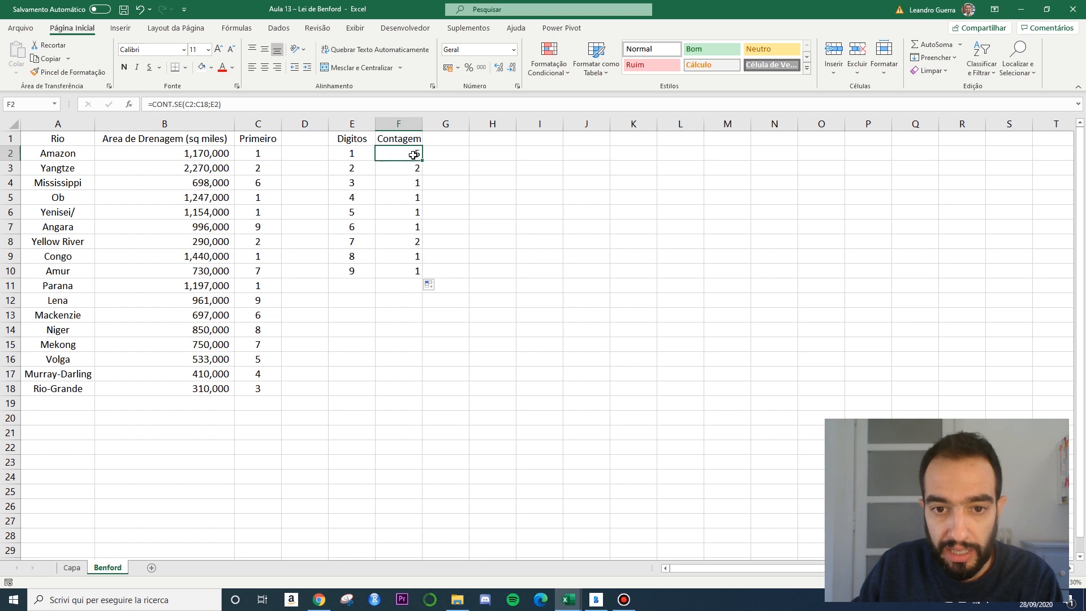
click(190, 104)
mouse_move(186, 104)
mouse_down()
mouse_move(207, 104)
mouse_move(183, 105)
mouse_up()
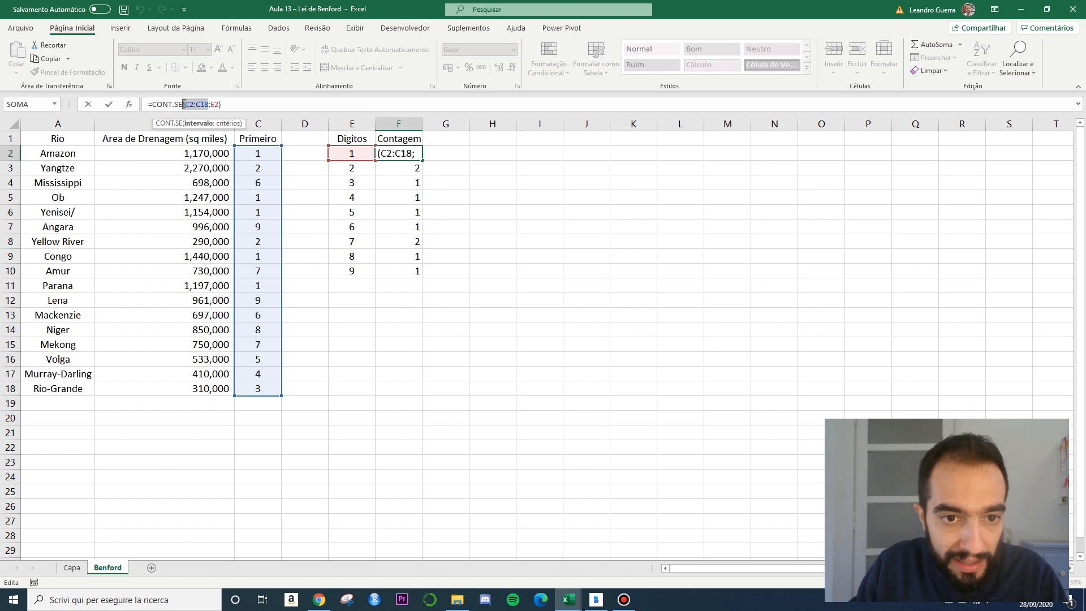
key(Escape)
drag(346, 153, 358, 267)
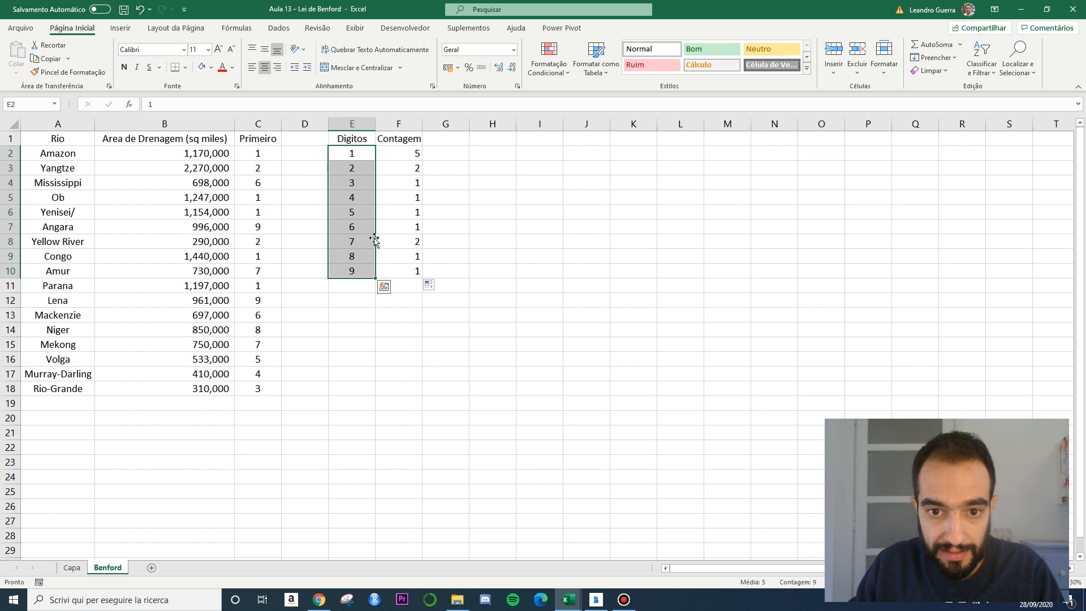
click(409, 168)
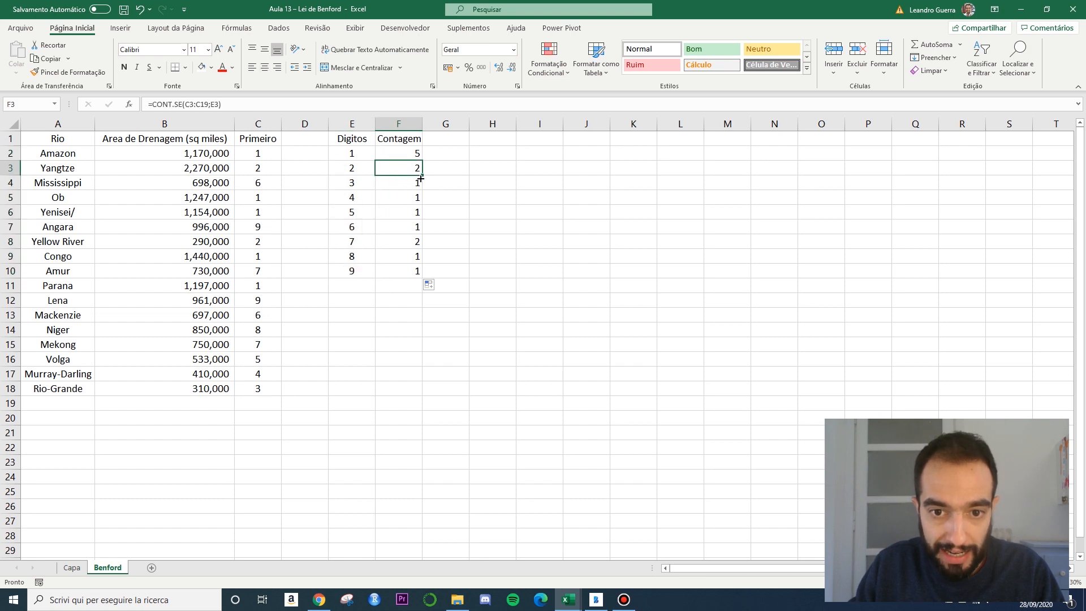
key(F2)
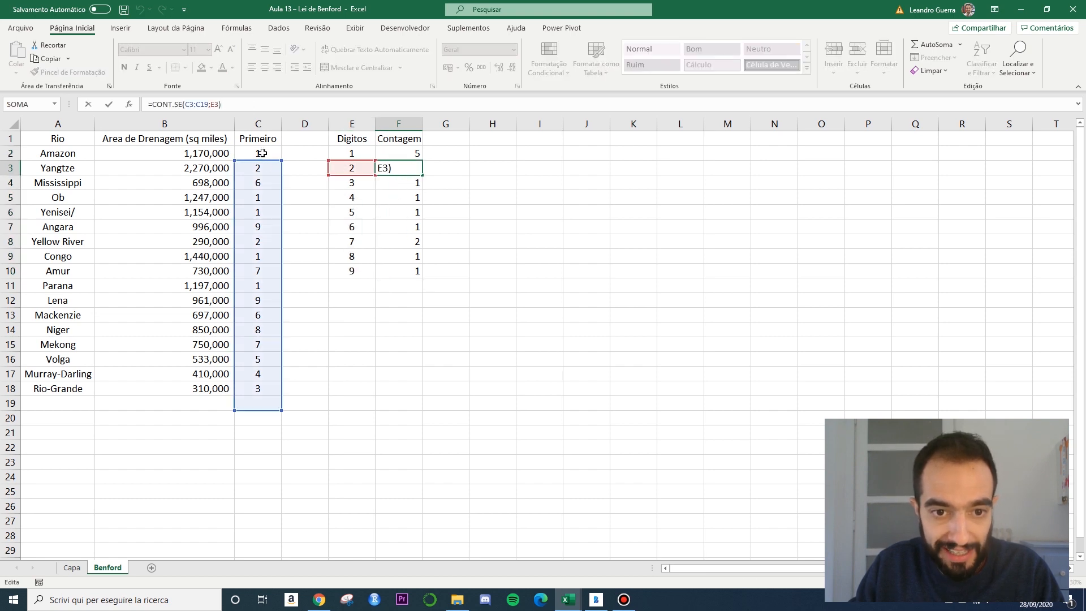
key(Return)
key(F2)
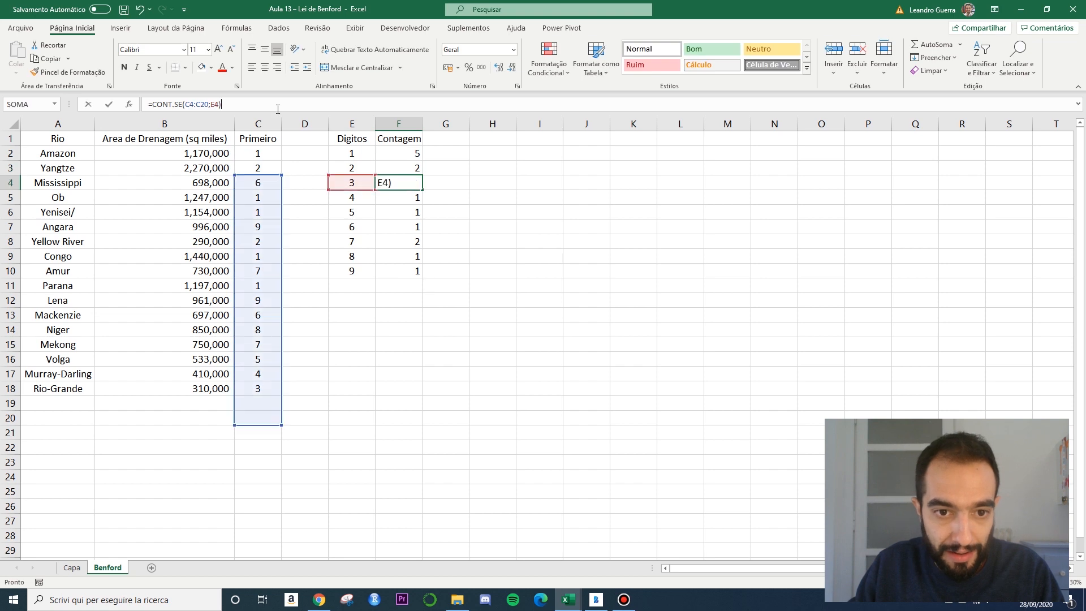
key(Escape)
Make the count range in F2 absolute as $C$2:$C$18 and fill the formula down to F10
click(419, 153)
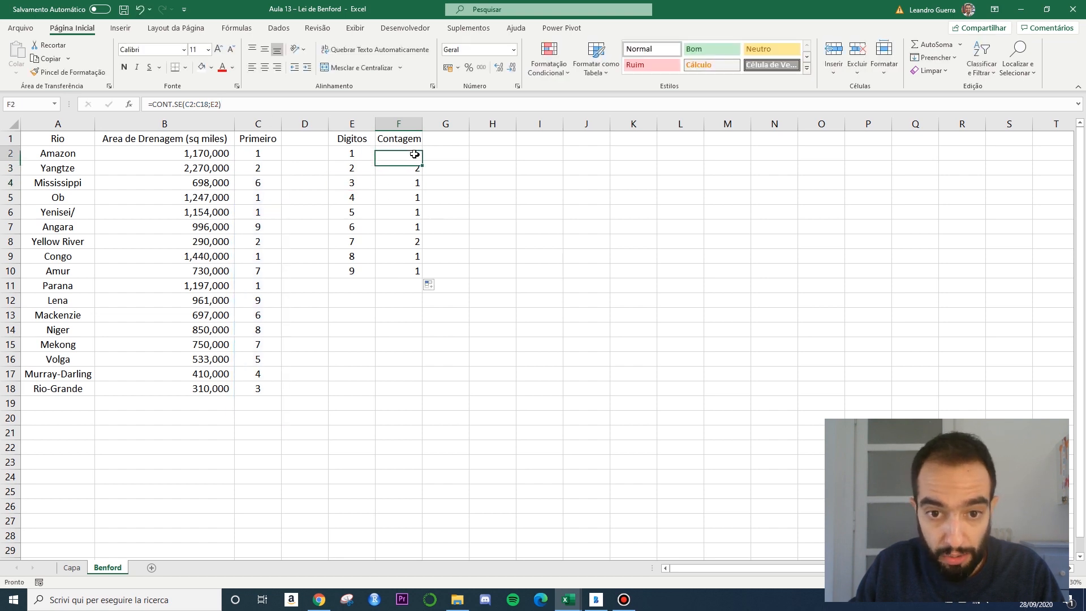
drag(186, 104, 207, 104)
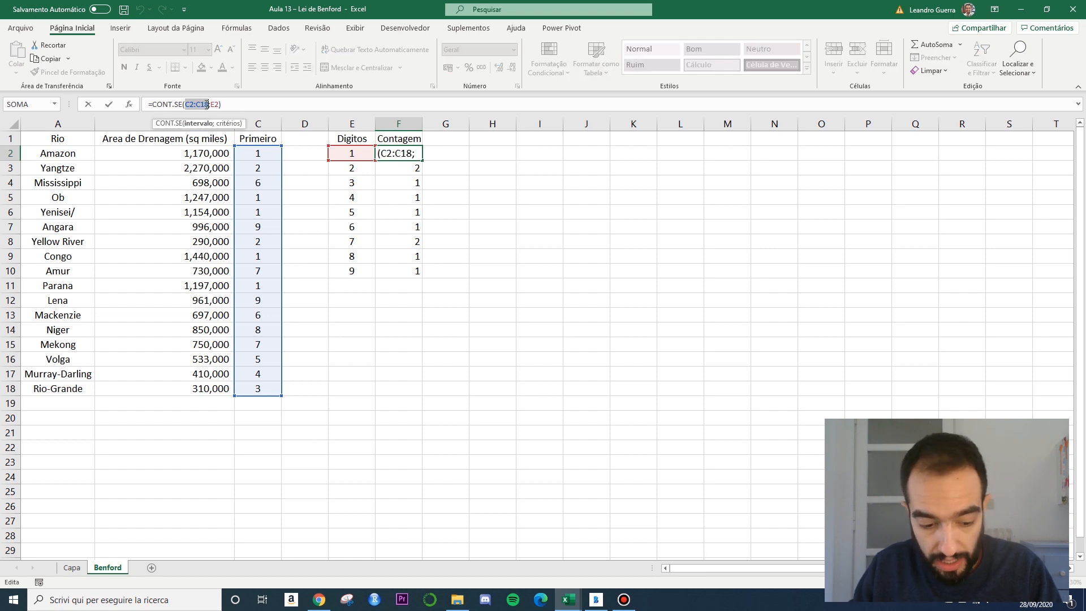
key(F4)
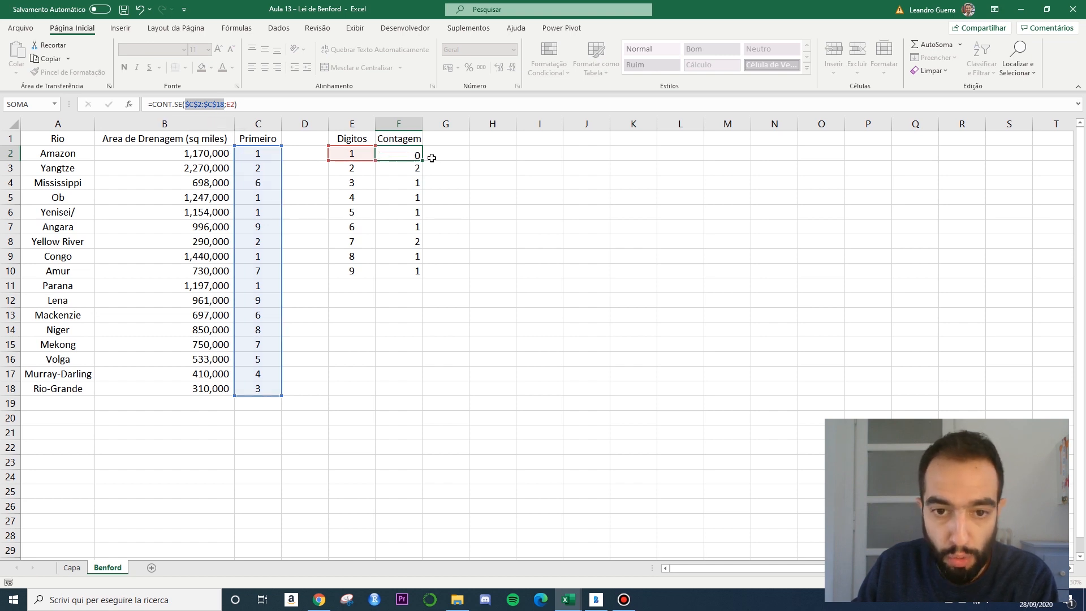
key(ctrl+Return)
drag(423, 157, 425, 274)
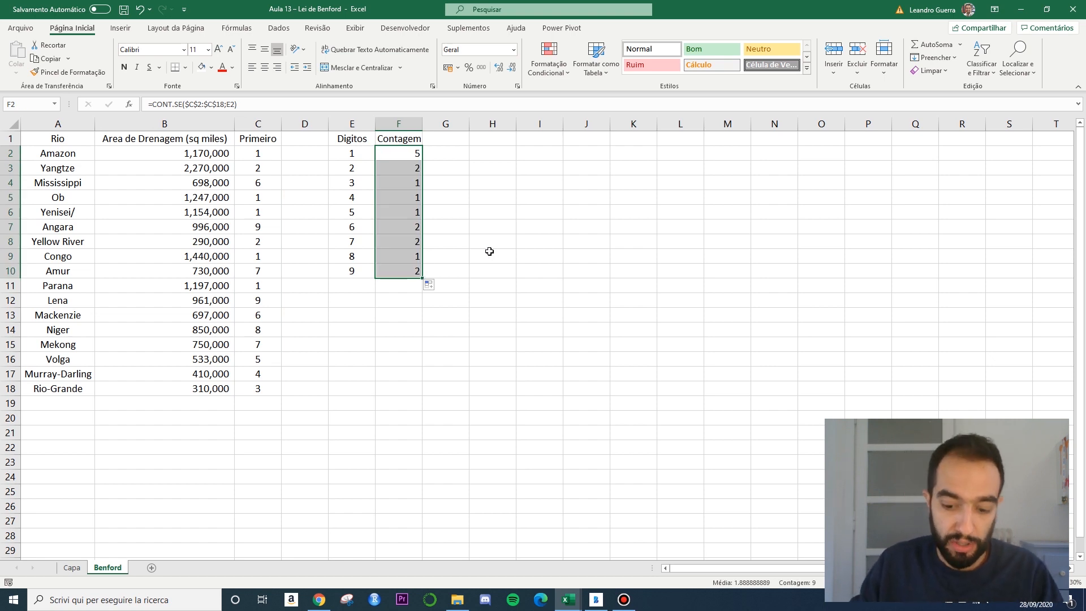
Enter the label "Total" in E11 below the digits
click(358, 283)
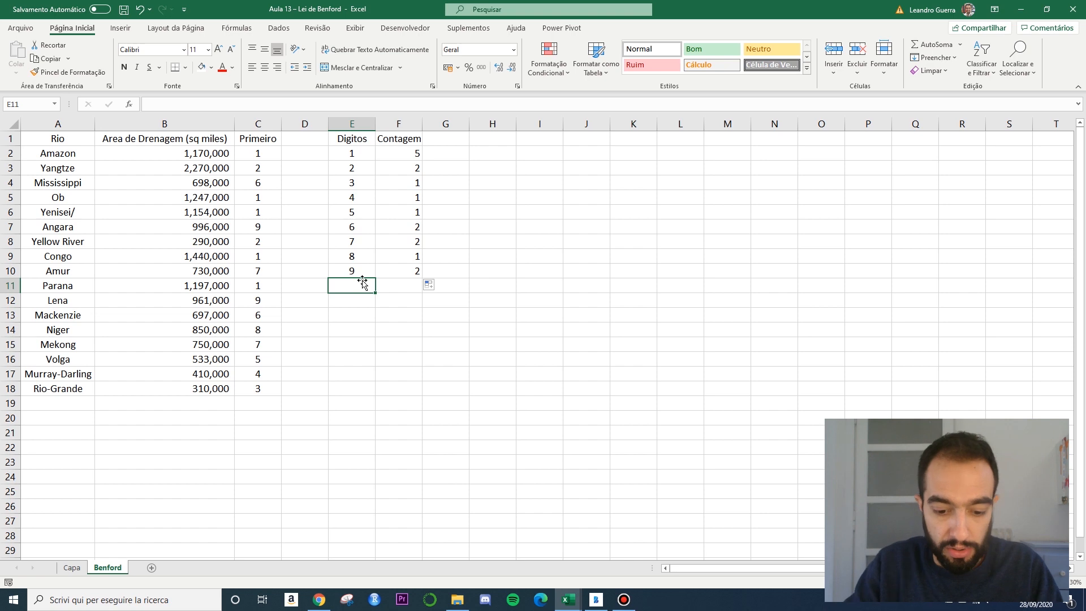
text(Total)
key(Tab)
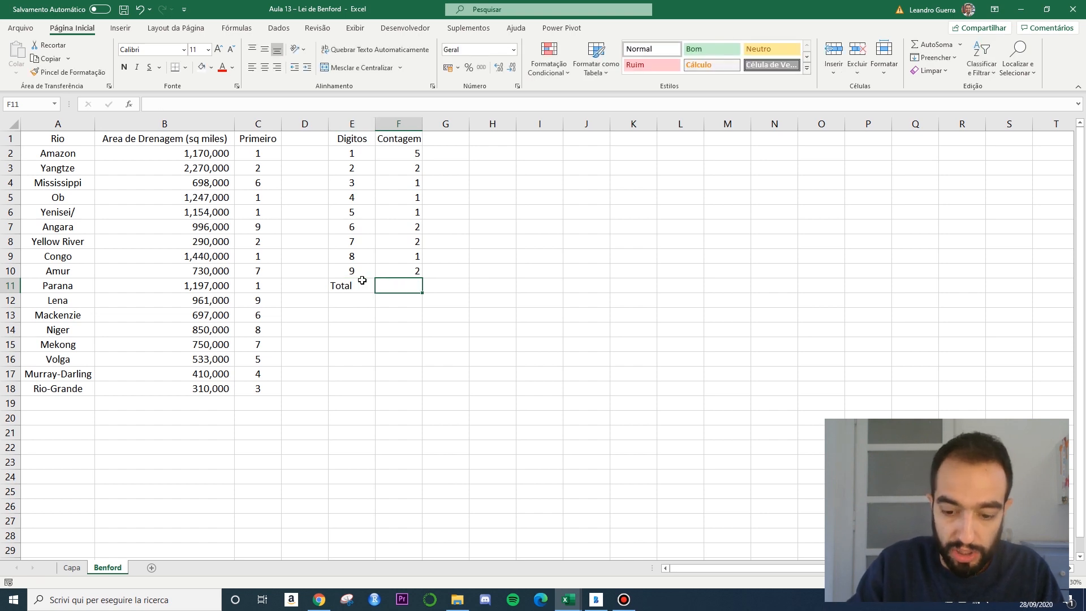
Total the digit counts F2:F10 in F11 with a SOMA formula and compare the result with the first digits in C2:C18
text(=soma()
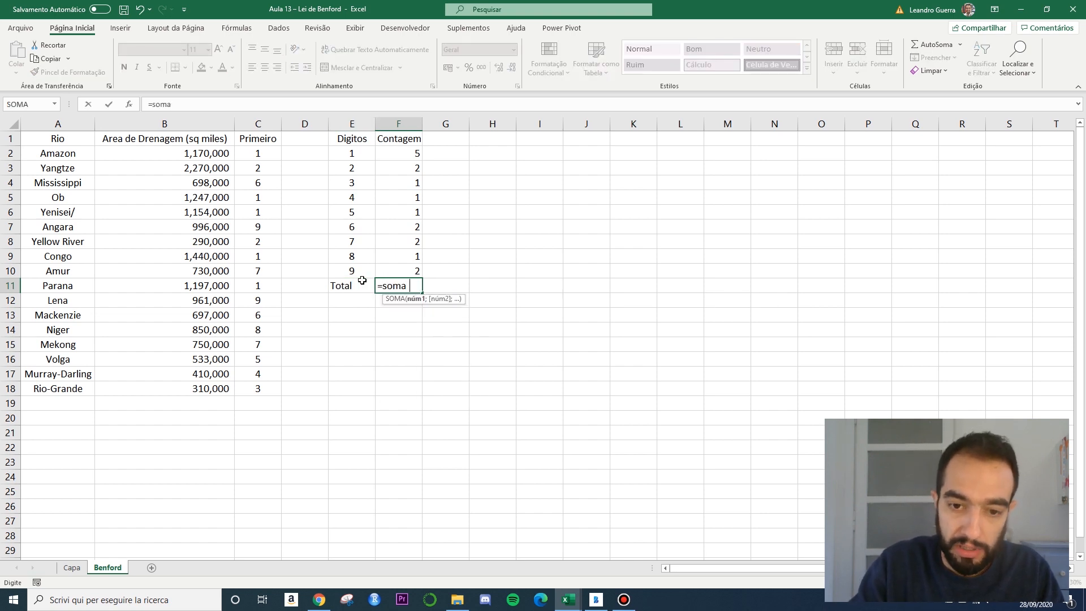
key(Up)
key(shift+Up)
key(shift+Up)
key(shift+Up)
key(shift+Up)
key(shift+Up)
key(shift+Up)
key(shift+Up)
key(shift+Up)
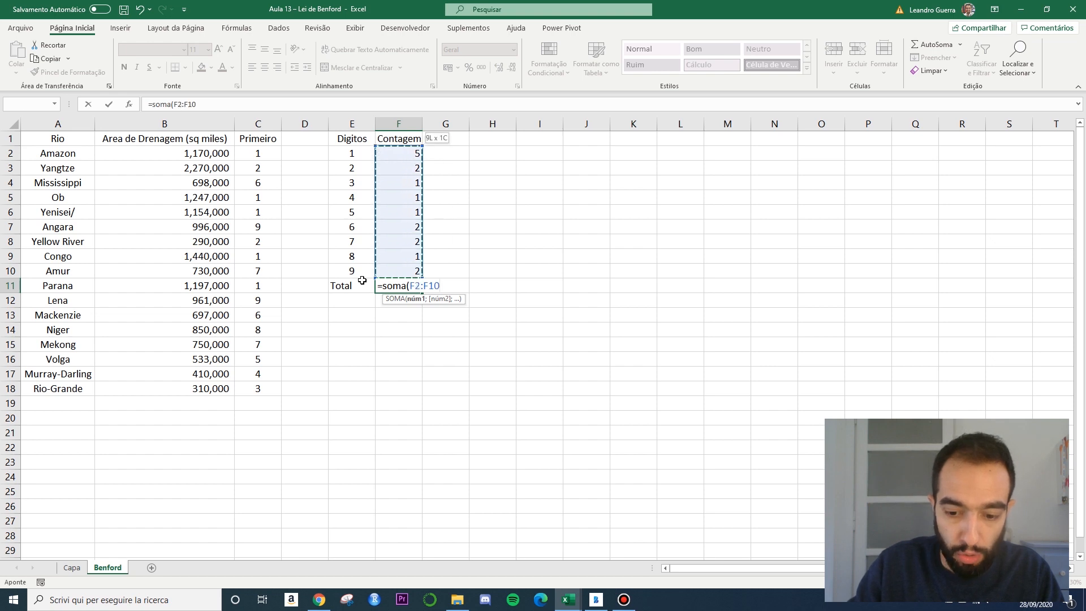
text())
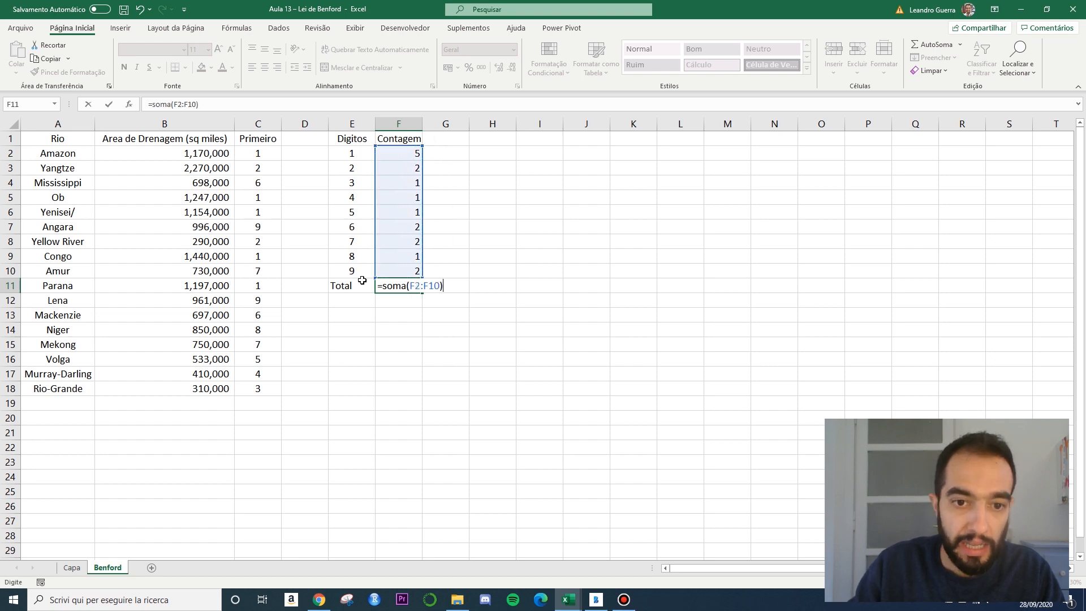
key(Return)
click(417, 284)
drag(251, 155, 258, 387)
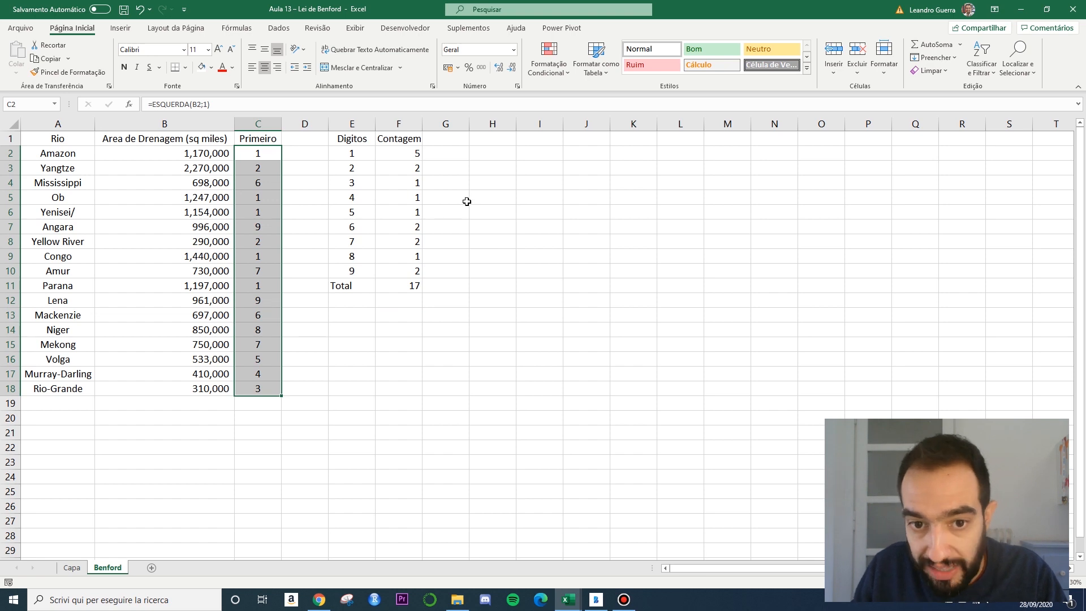
Centre the contents of the whole digit and count table, E1:F11
drag(380, 154, 395, 182)
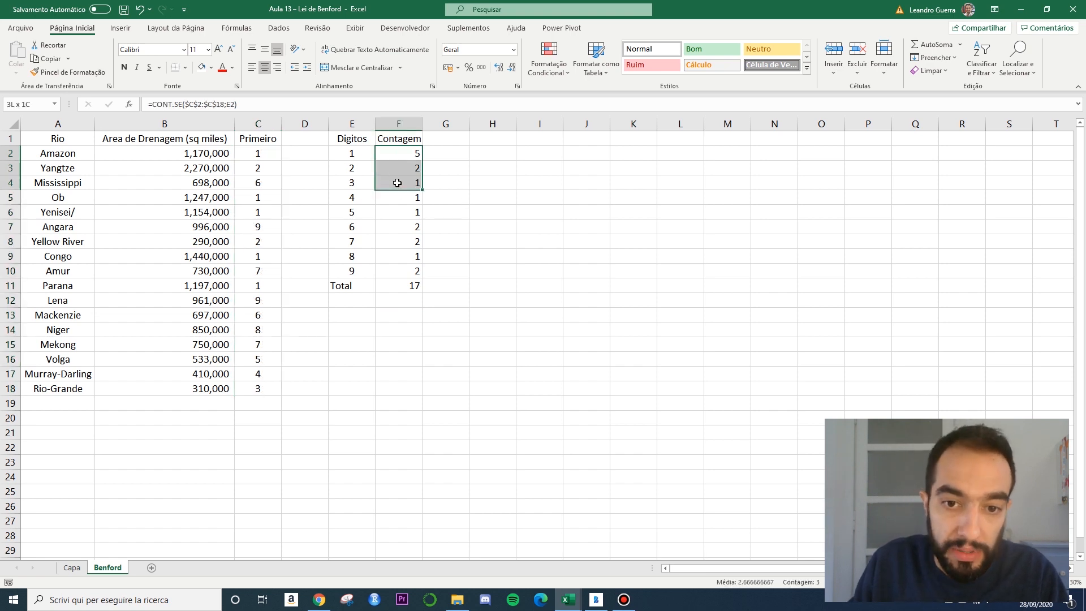
key(ctrl+a)
click(265, 68)
click(264, 67)
Enter the header "% Real" in G1 beside the count column
click(449, 138)
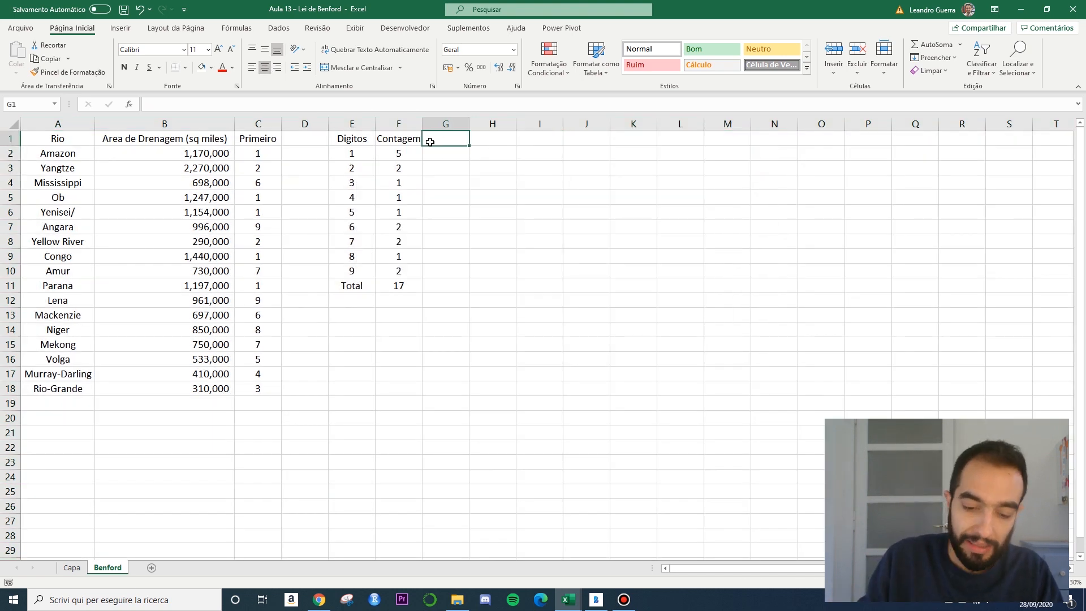
text(%)
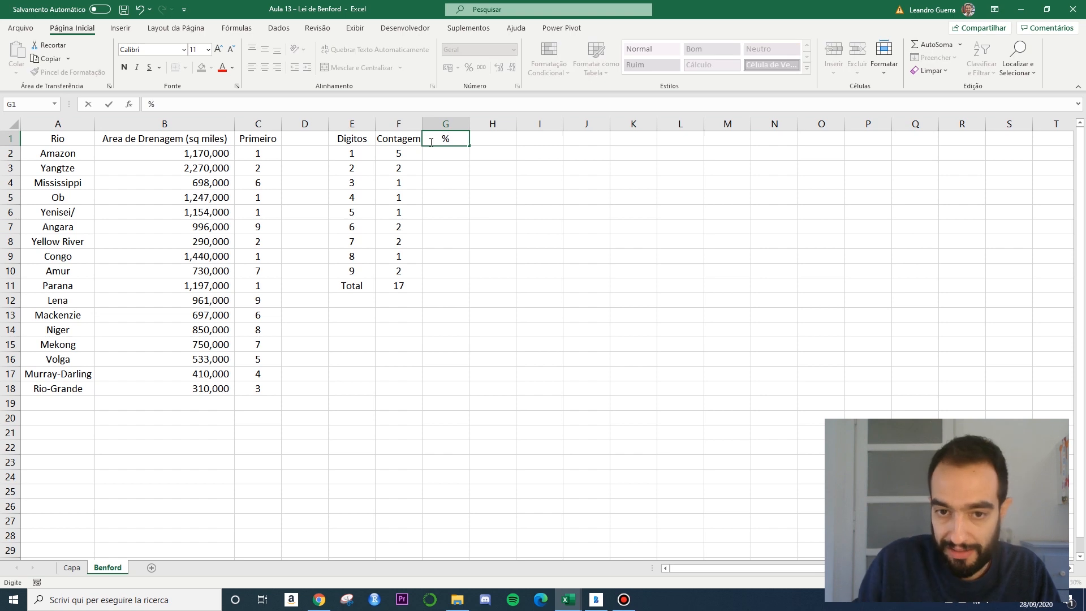
text( Real)
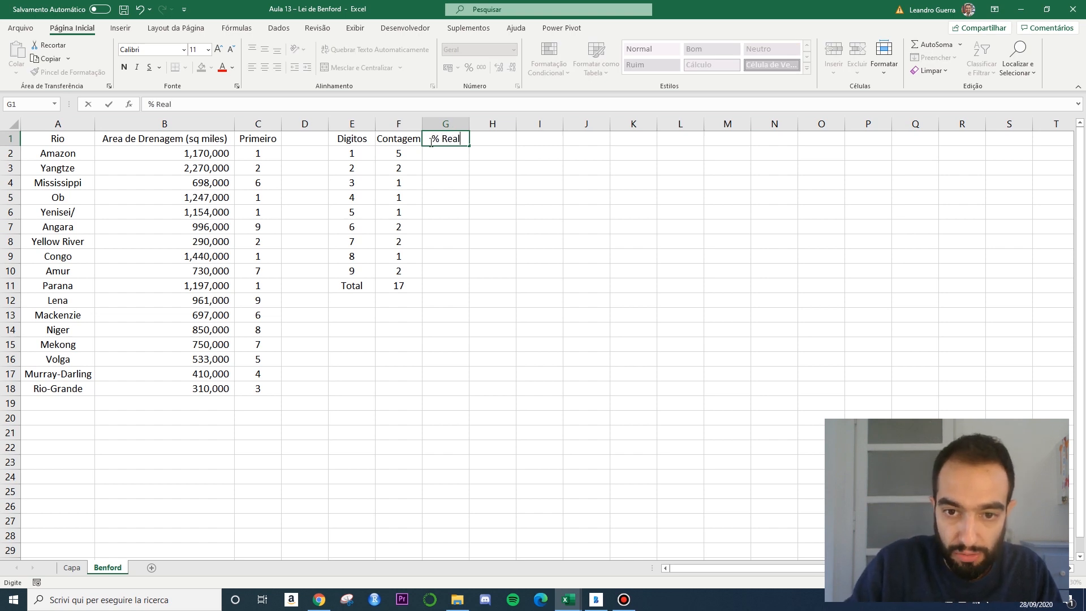
key(Return)
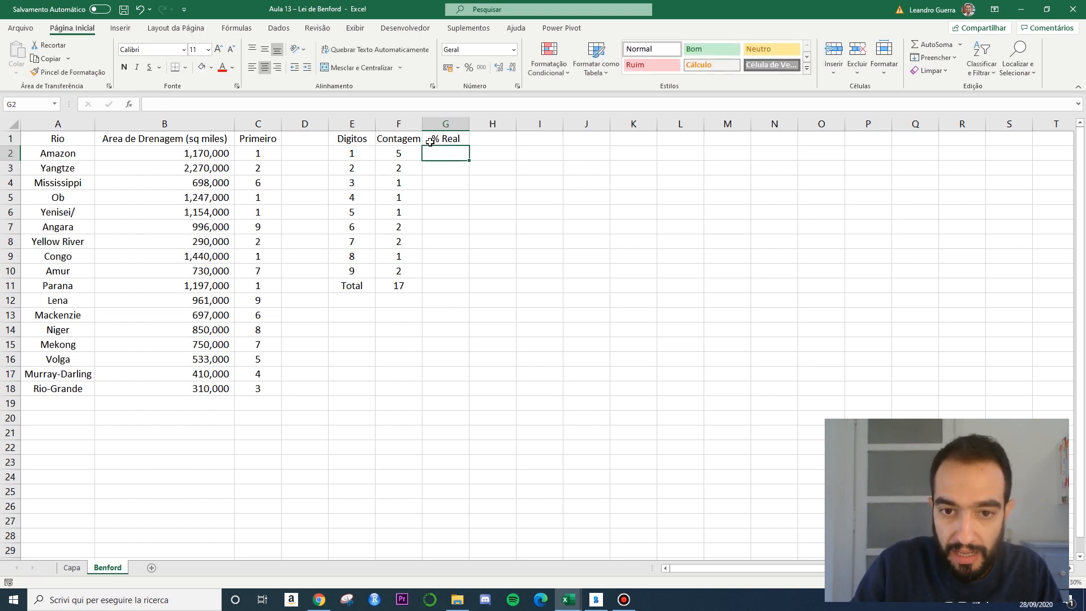
Divide each count by the total with =F2/$F$11 in G2 and fill the formula down to G10
text(=)
key(Left)
text(/)
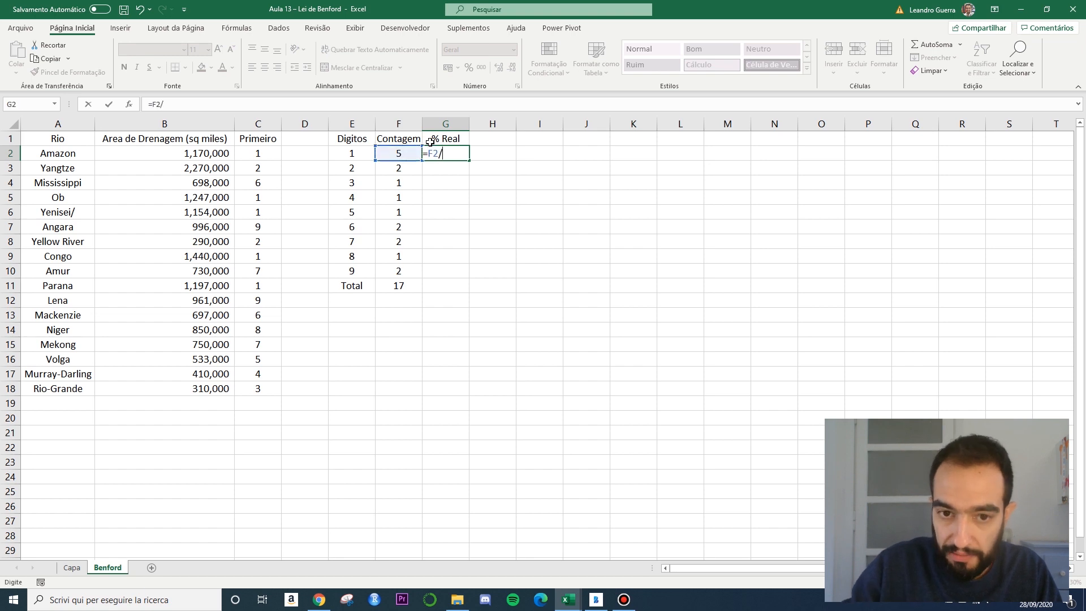
click(406, 291)
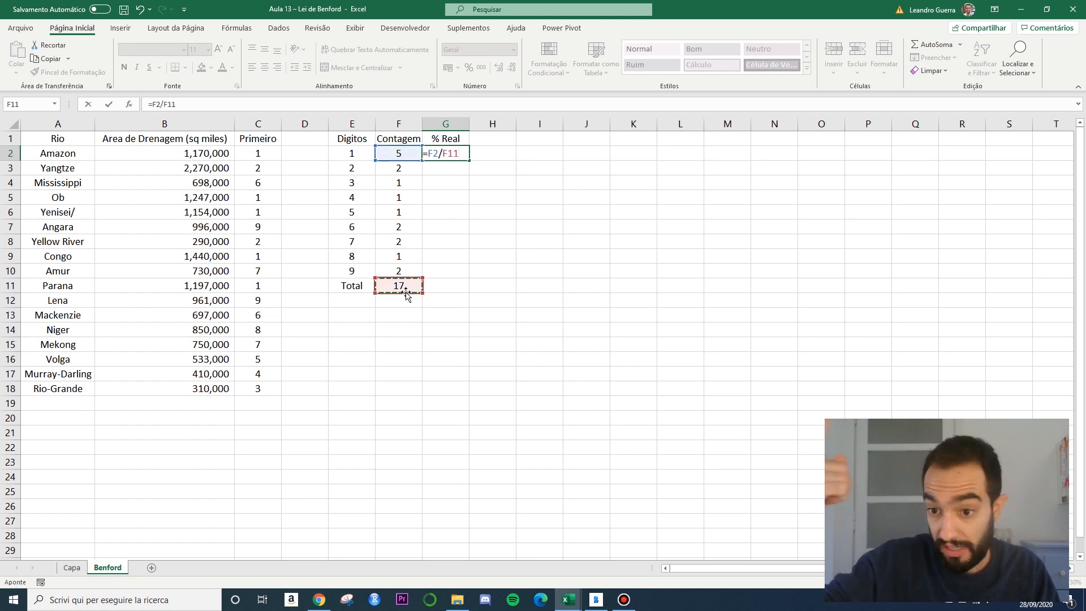
key(F4)
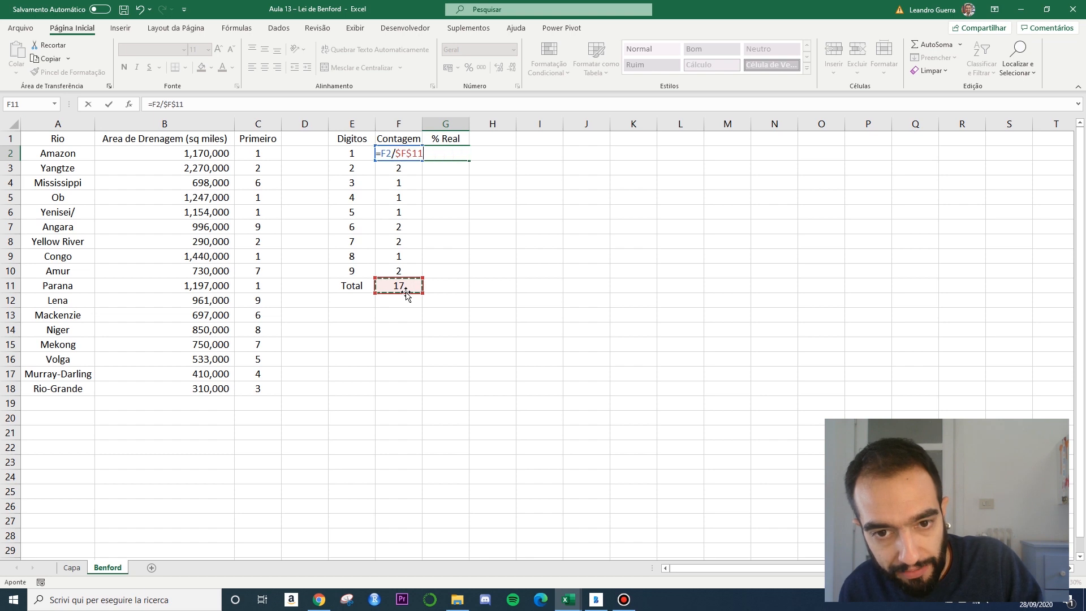
key(Return)
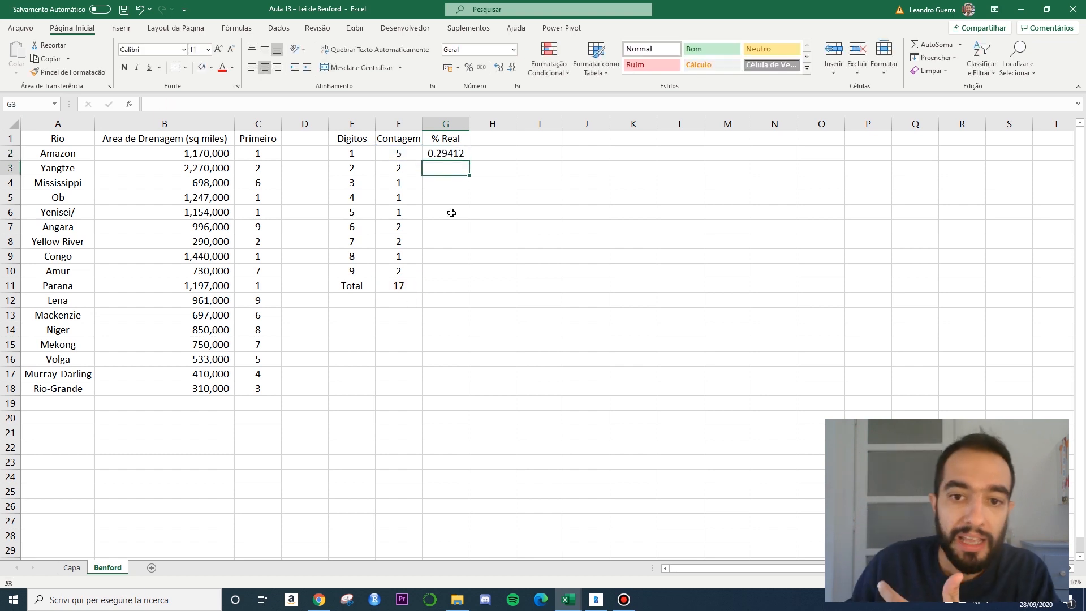
click(463, 154)
drag(470, 160, 453, 277)
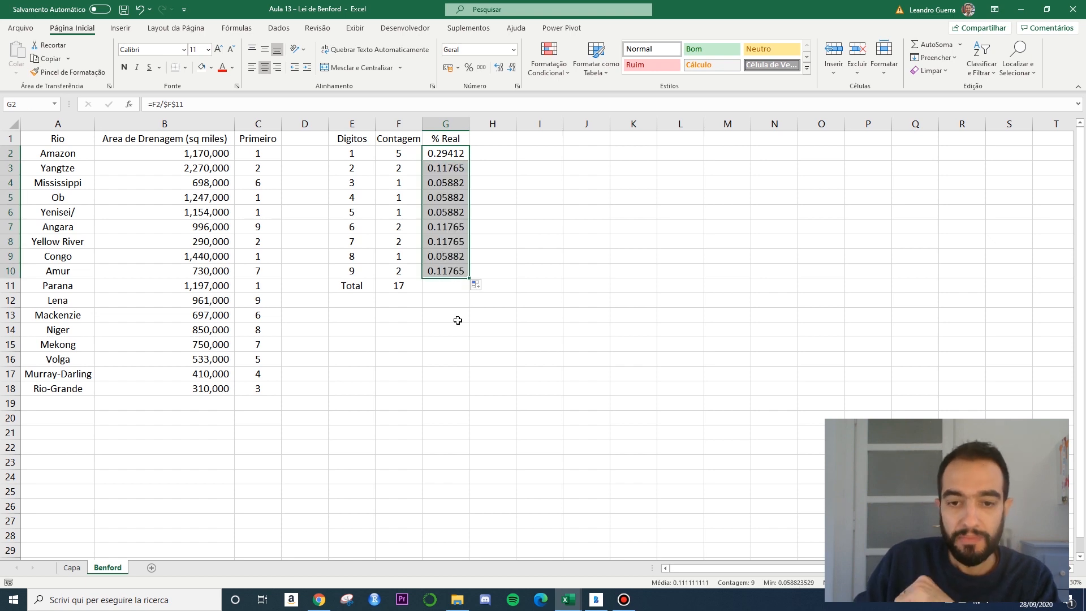
Format the actual shares in G2:G10 as percentages with one decimal place and review the shares of digits 1 and 2
click(467, 71)
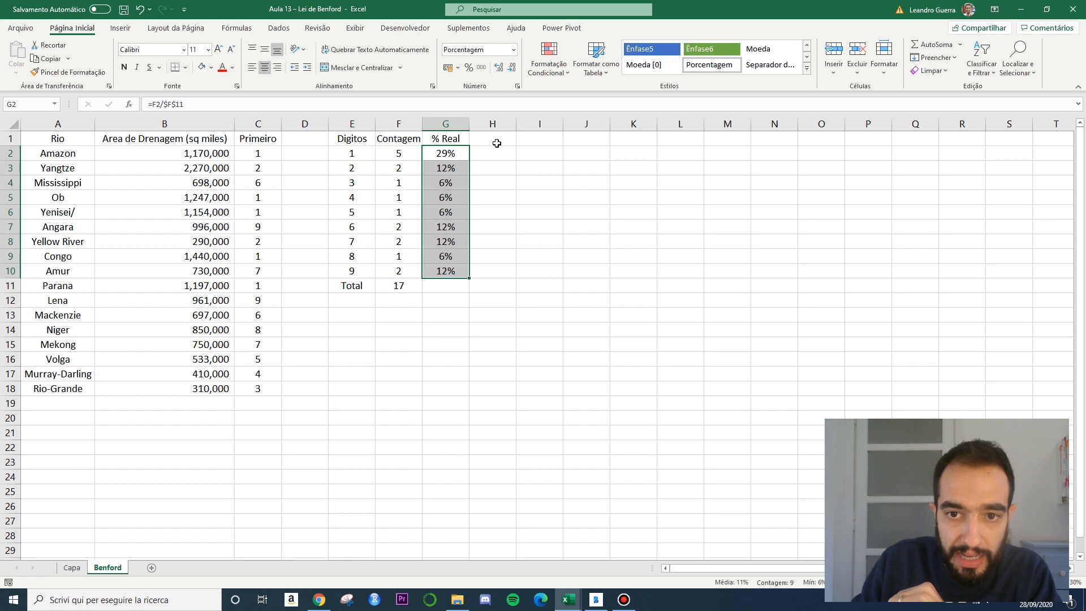
click(500, 69)
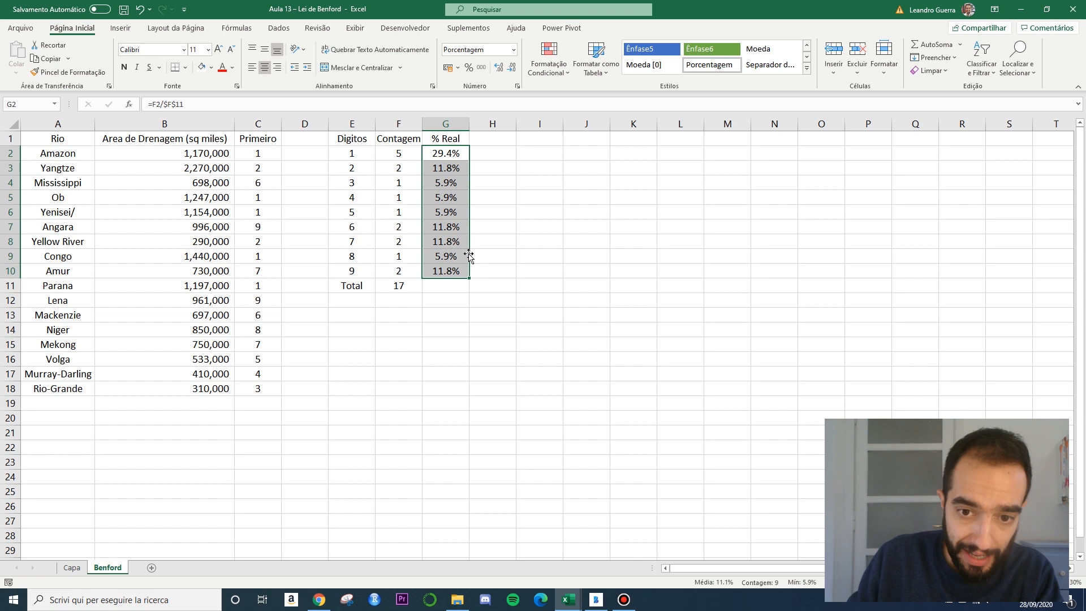
click(445, 151)
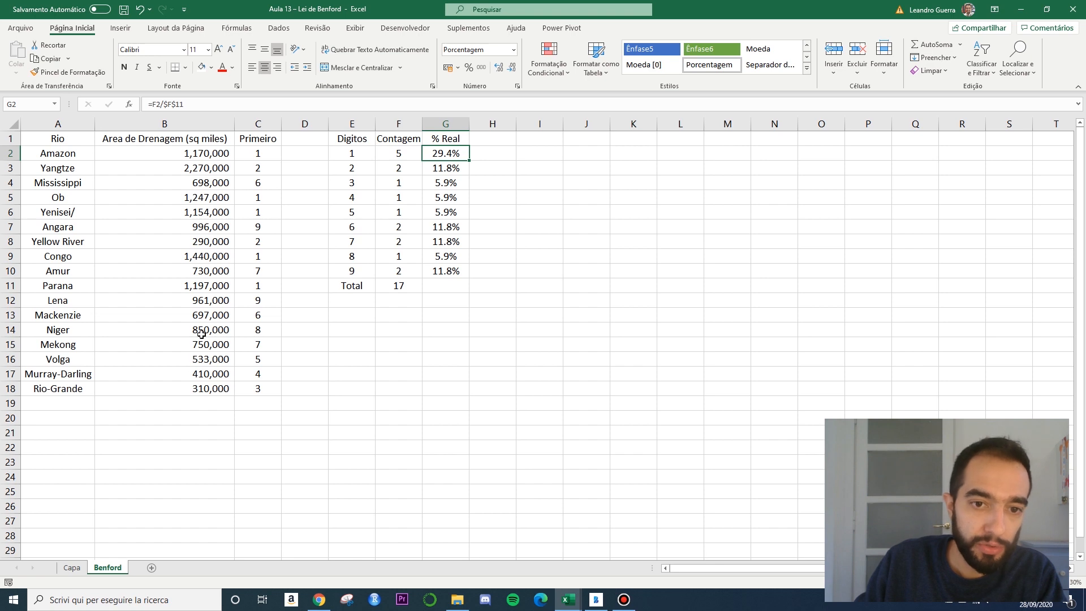
click(447, 169)
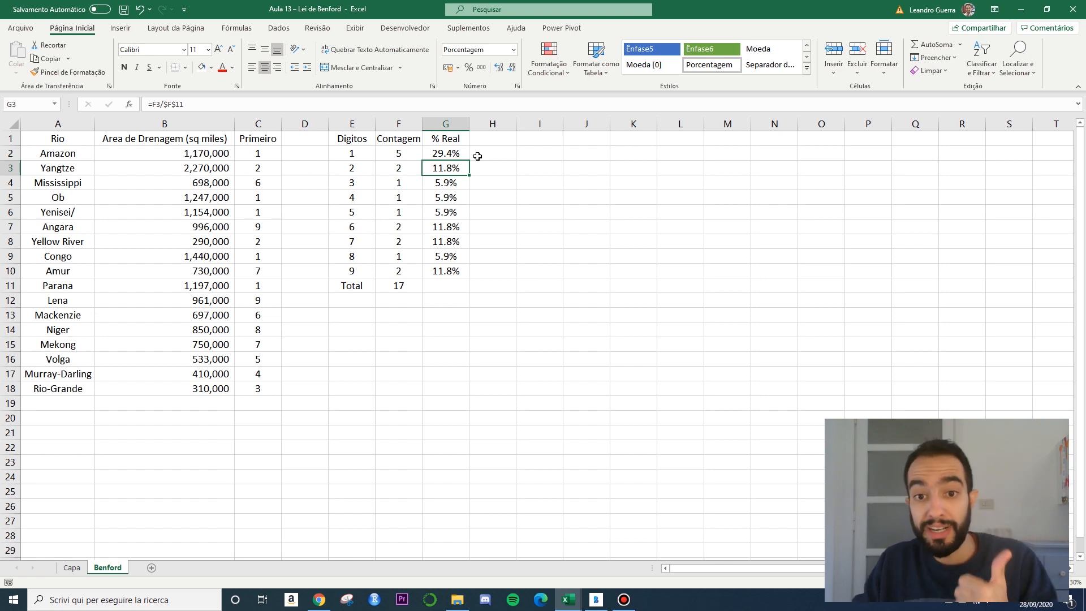
Enter the header "Benford" in H1 for the expected frequencies
click(478, 139)
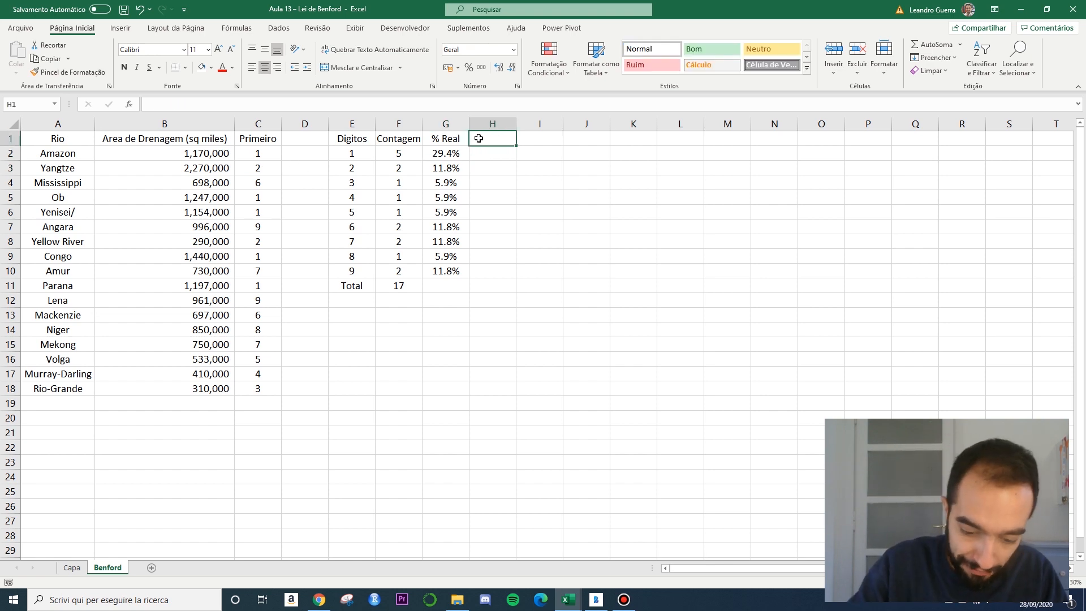
text(Benford)
key(Return)
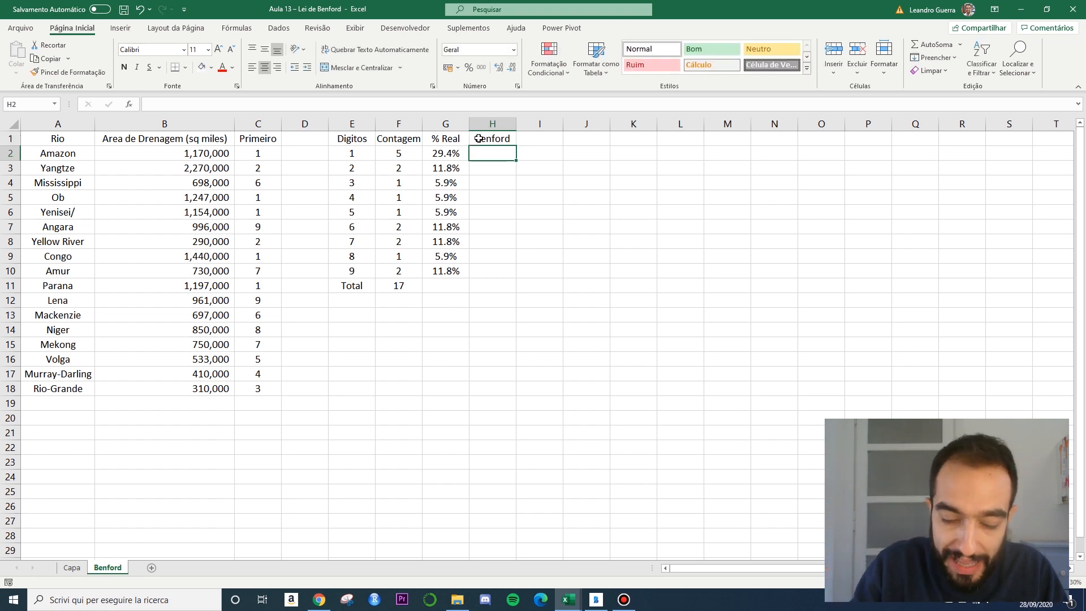
Calculate the expected Benford frequency of digit 1 in H2 with =LOG10(1/E2+1)
text(=log)
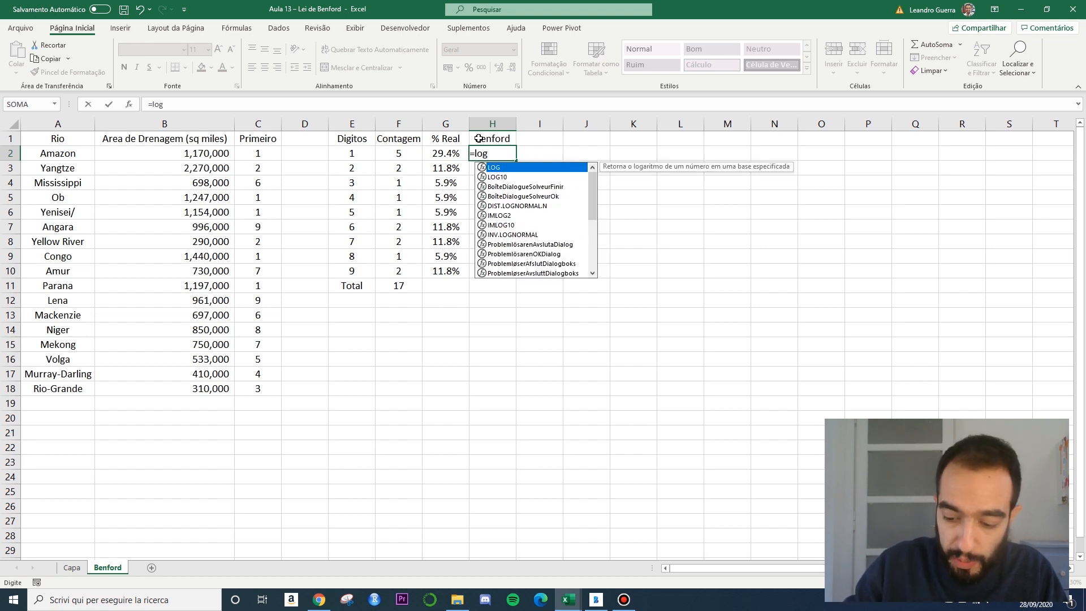
key(Down)
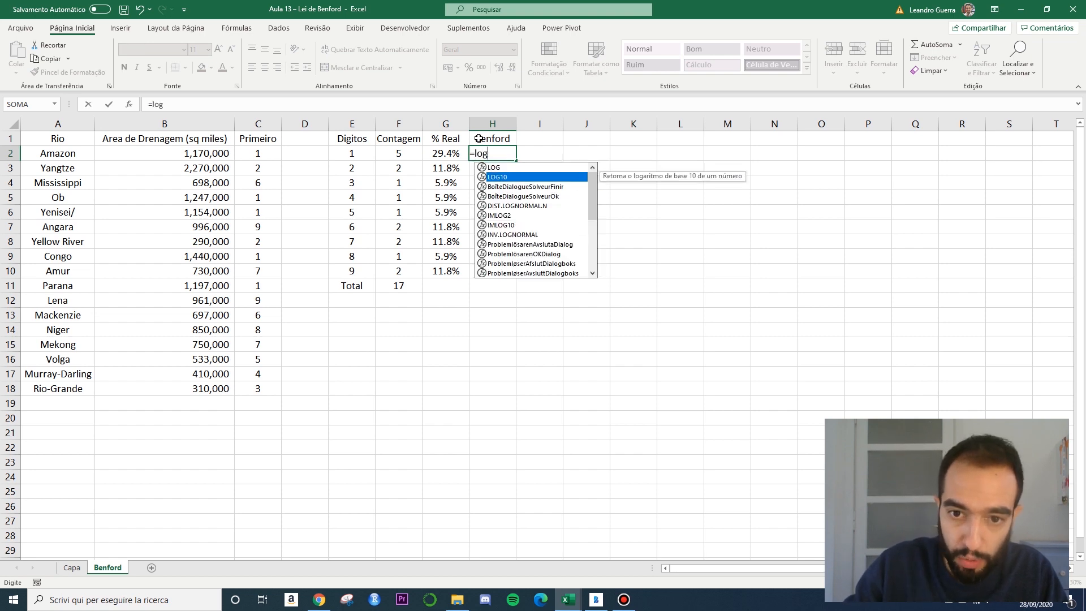
double_click(519, 179)
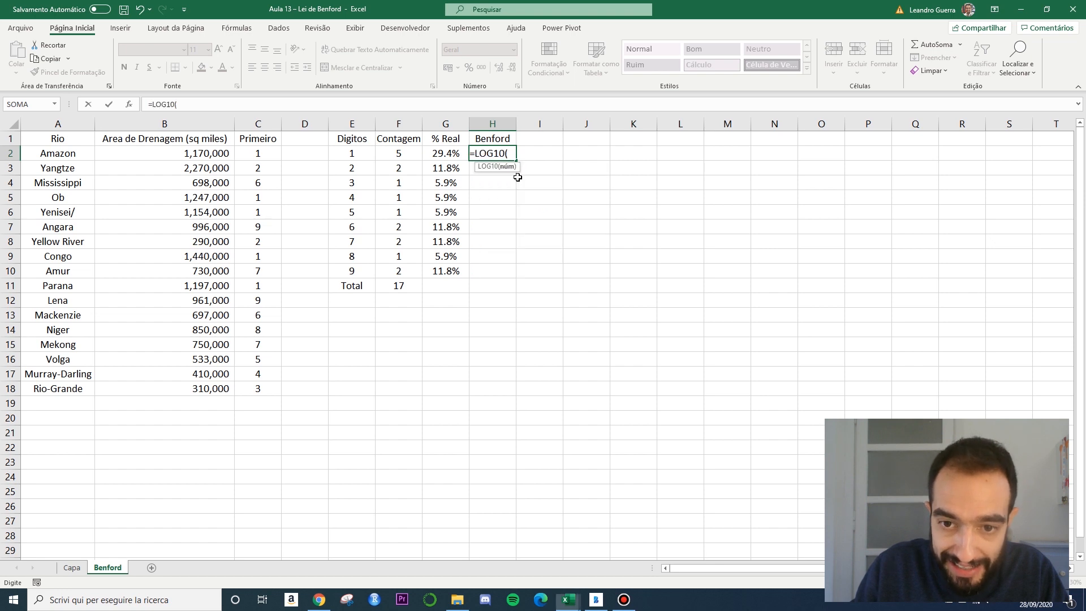
click(368, 157)
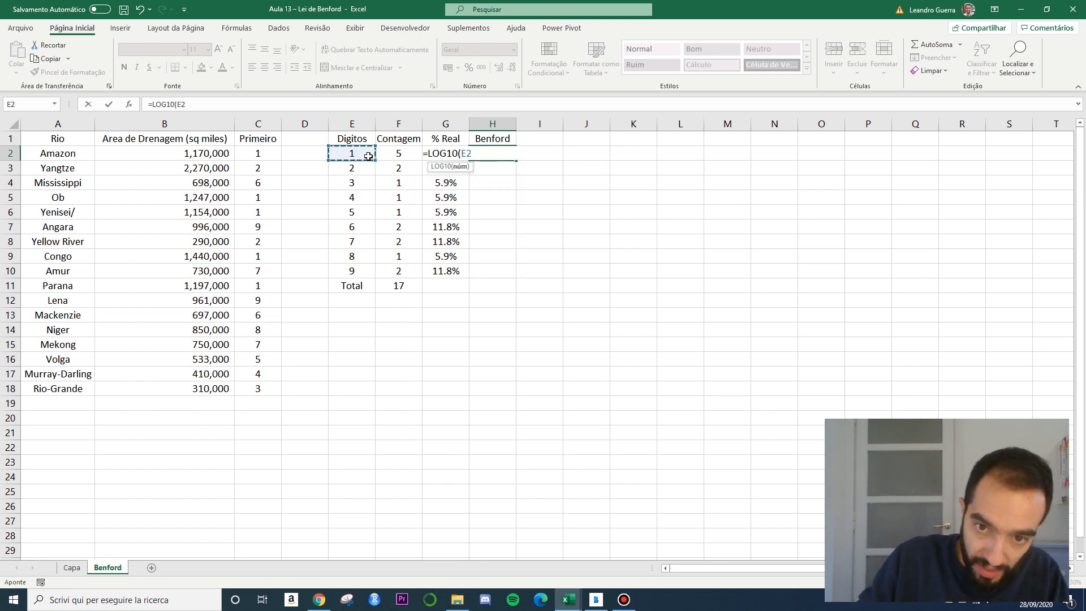
key(BackSpace)
key(BackSpace)
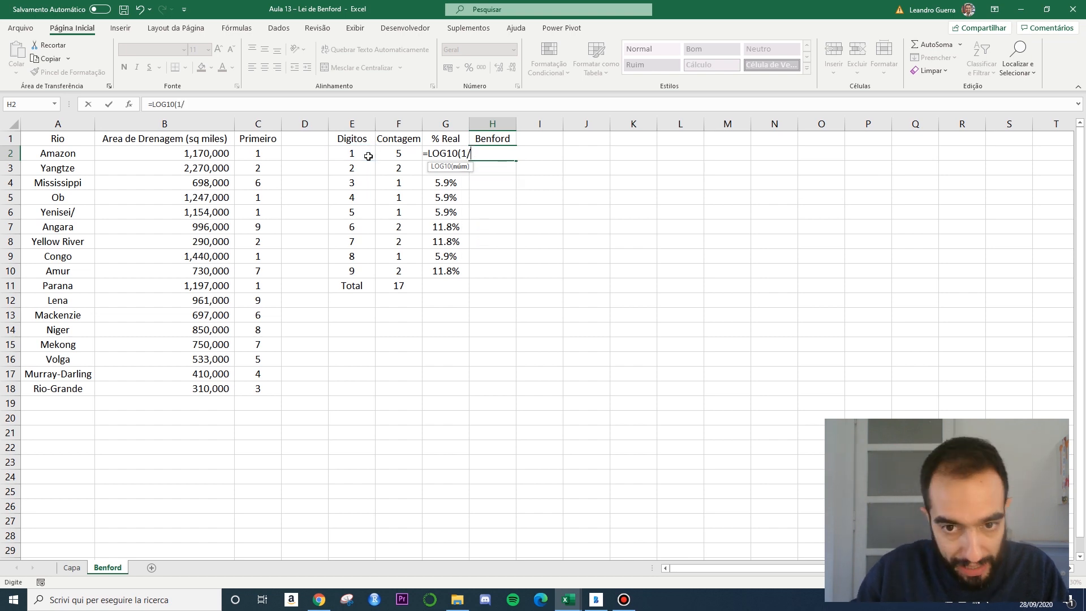
text(1/)
click(369, 157)
text(+1)
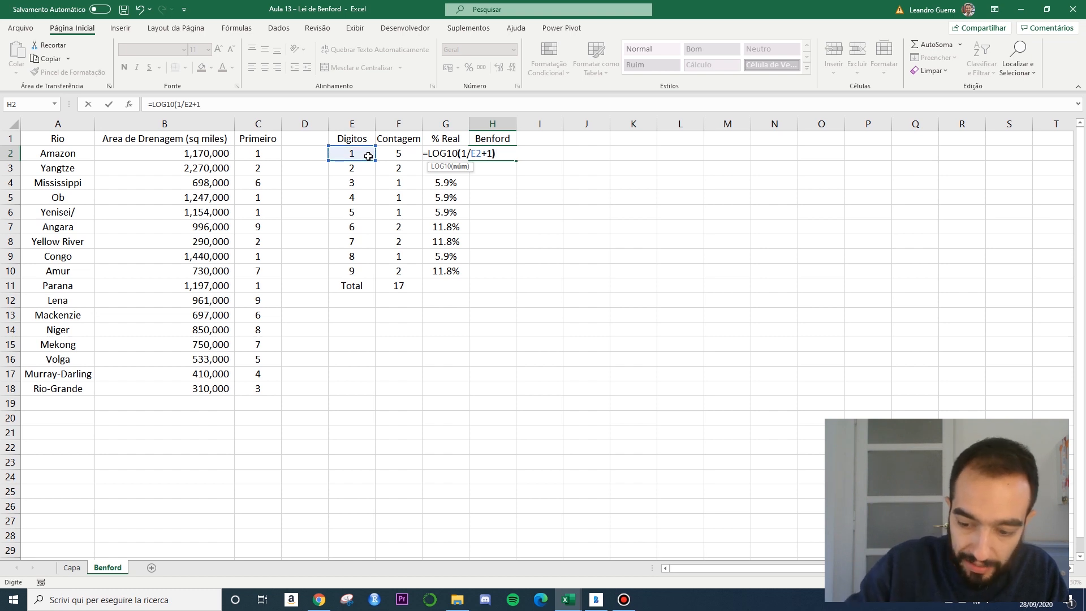
text())
key(Return)
Format the expected frequency in H2 as a percentage with one decimal place
click(502, 155)
click(468, 68)
click(500, 68)
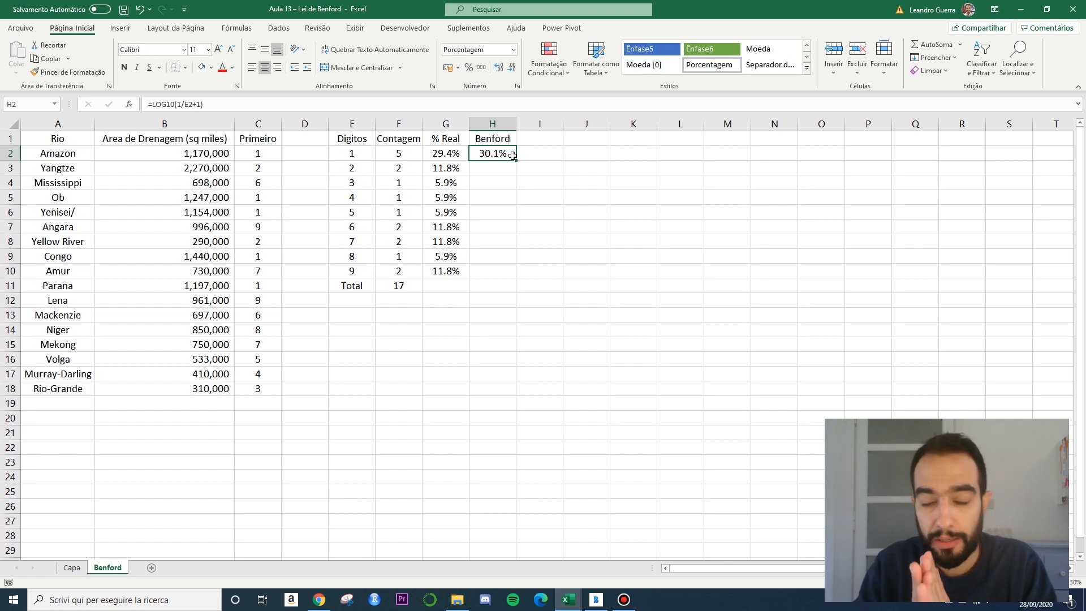
Calculate the expected Benford frequency of digit 2 in H3 with =LOG10(1/E3+1)
key(Down)
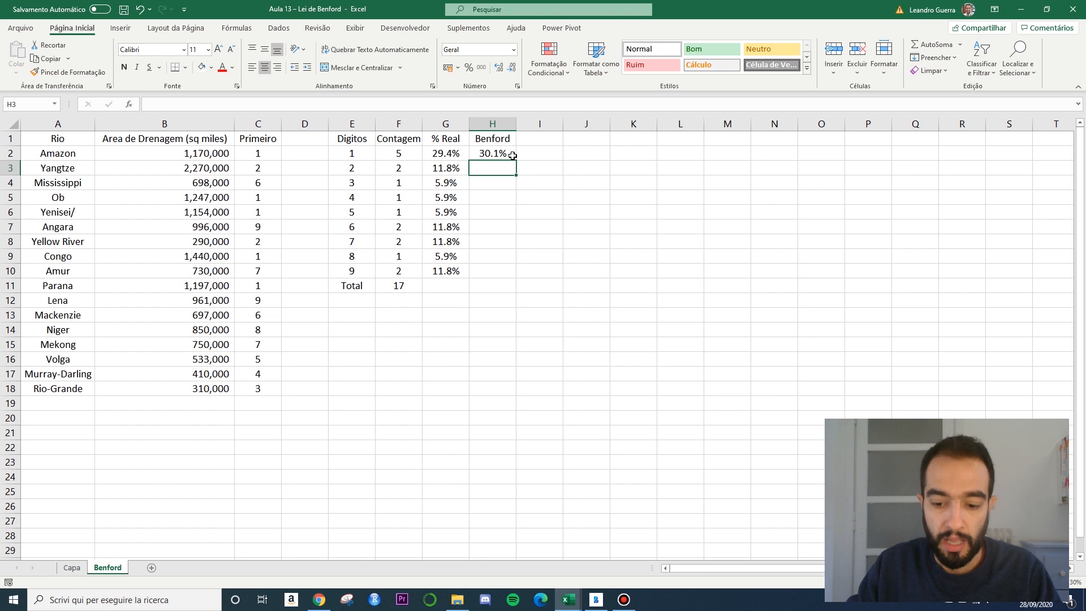
text(=)
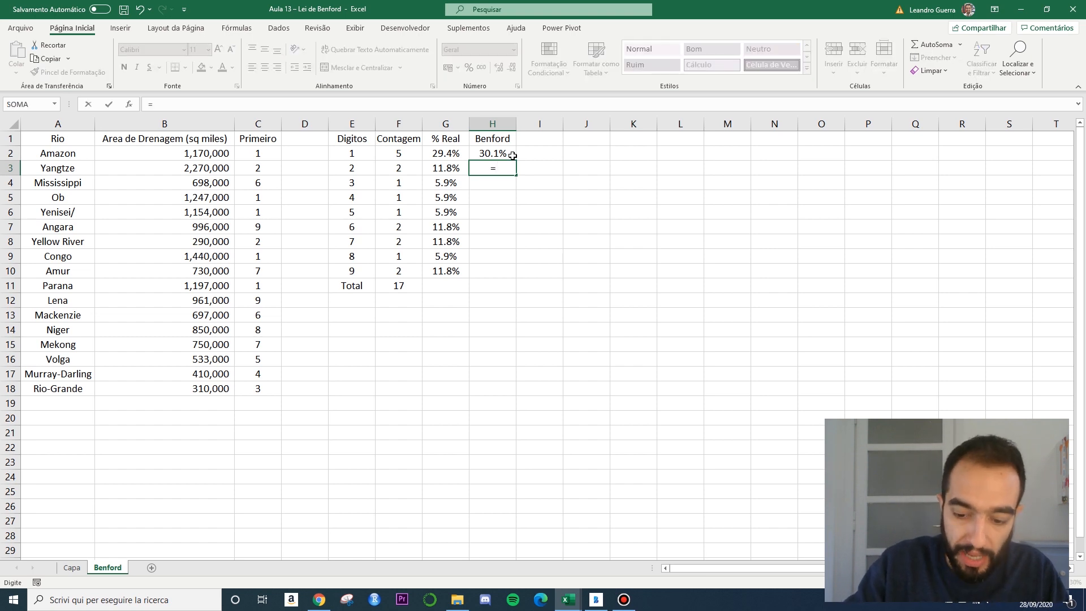
text(log)
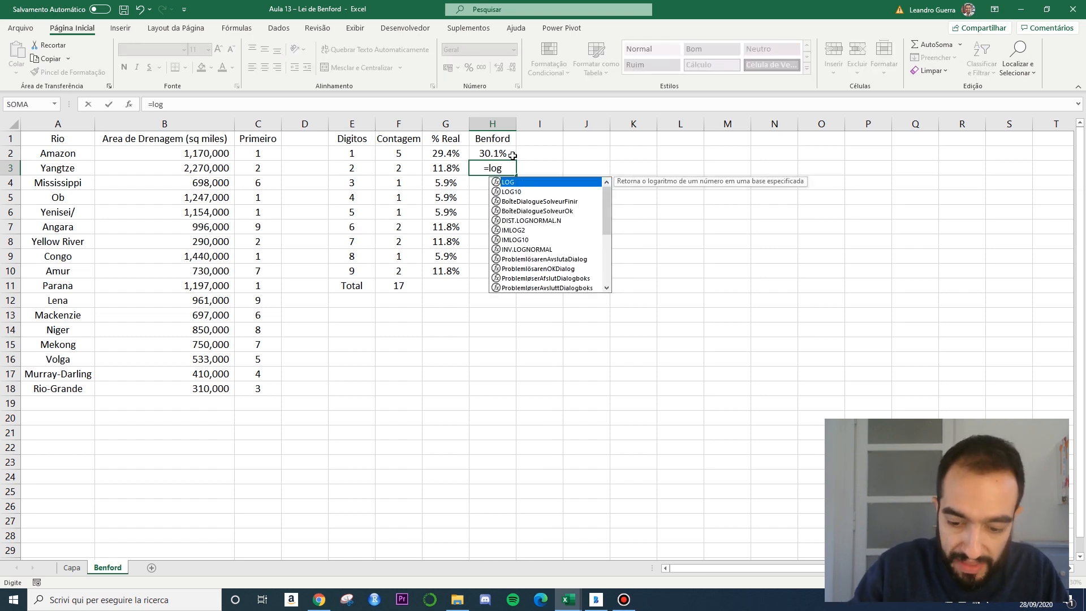
text(10()
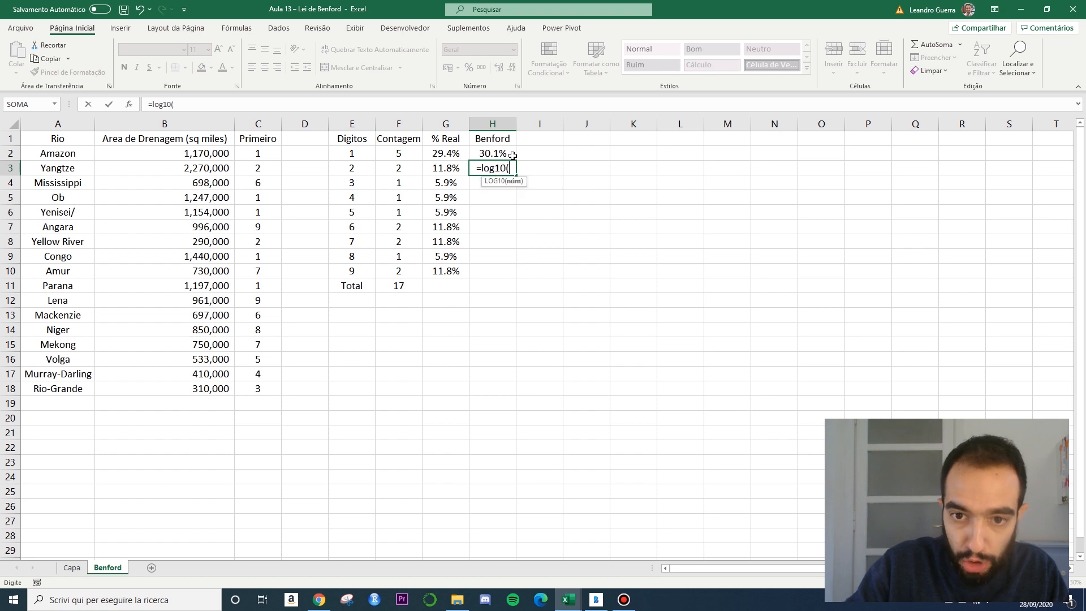
text(1/)
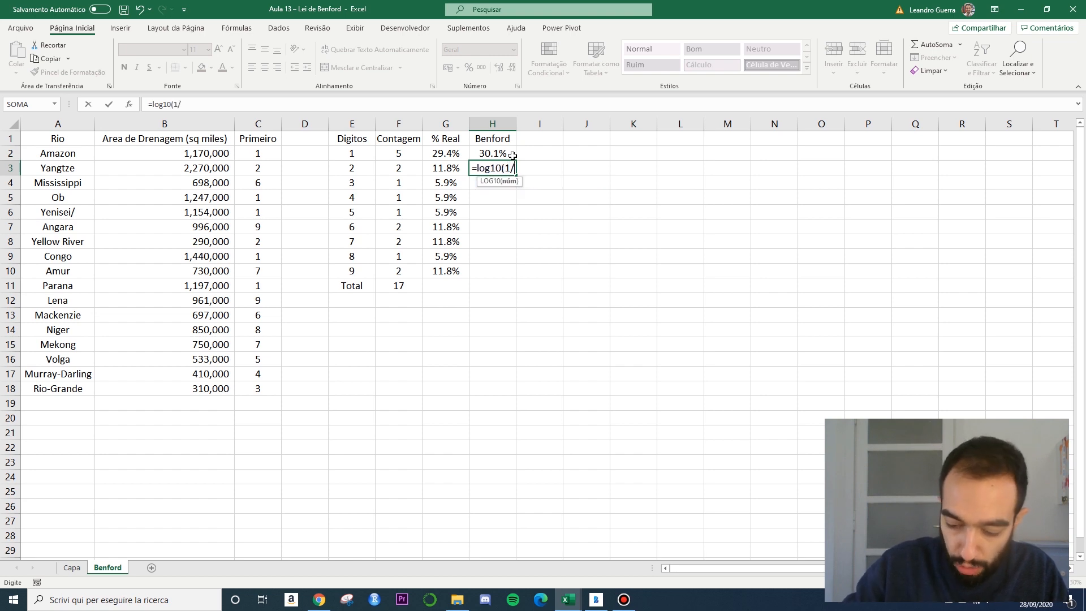
key(Left)
key(Left)
key(Left)
text(+1))
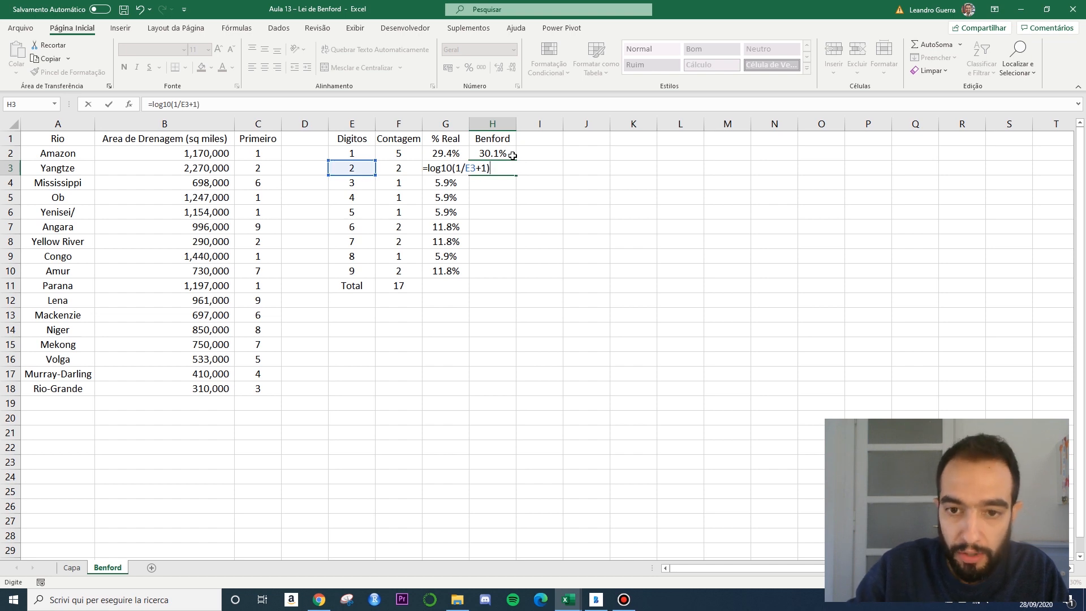
key(Return)
Format H3 as a percentage with one decimal place and fill its formula down to H10
click(511, 168)
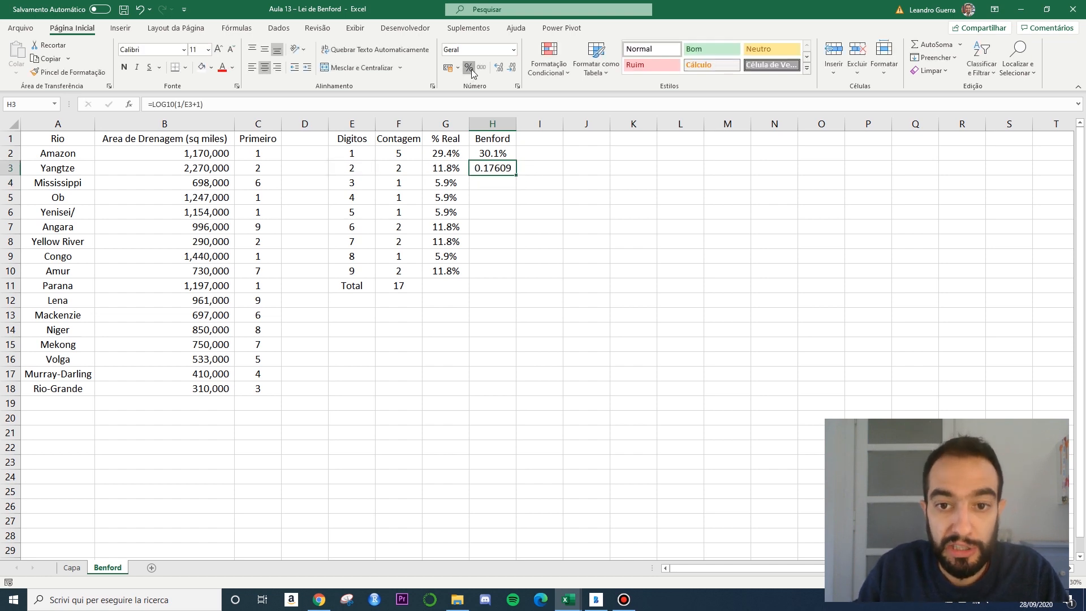
click(469, 68)
click(499, 68)
drag(515, 175, 509, 274)
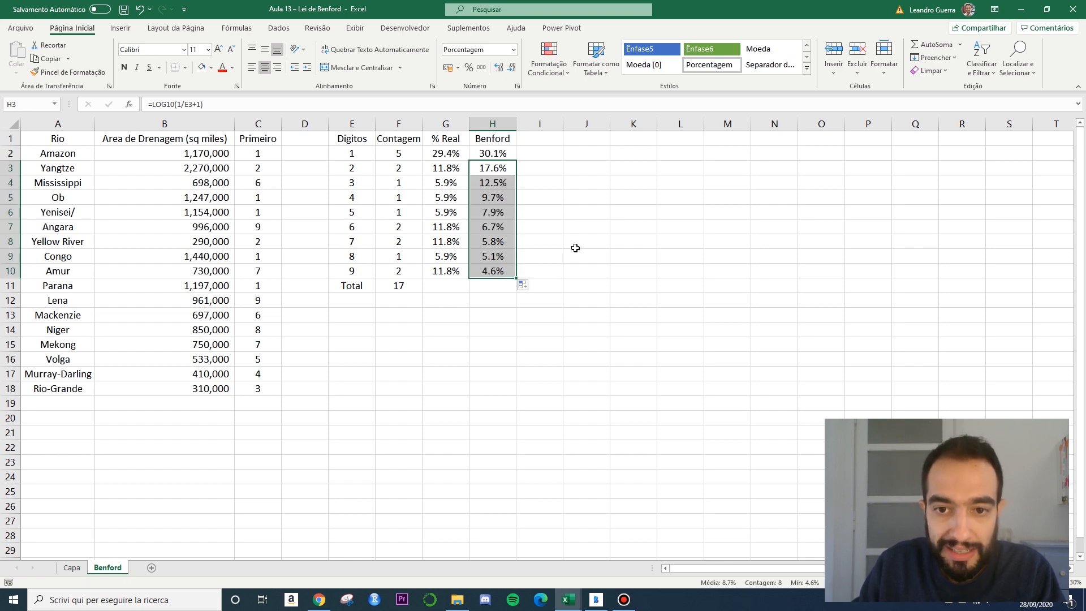
Insert a 2-D line chart from the % Real and Benford columns (G1:H10) and move it beside the table
click(546, 184)
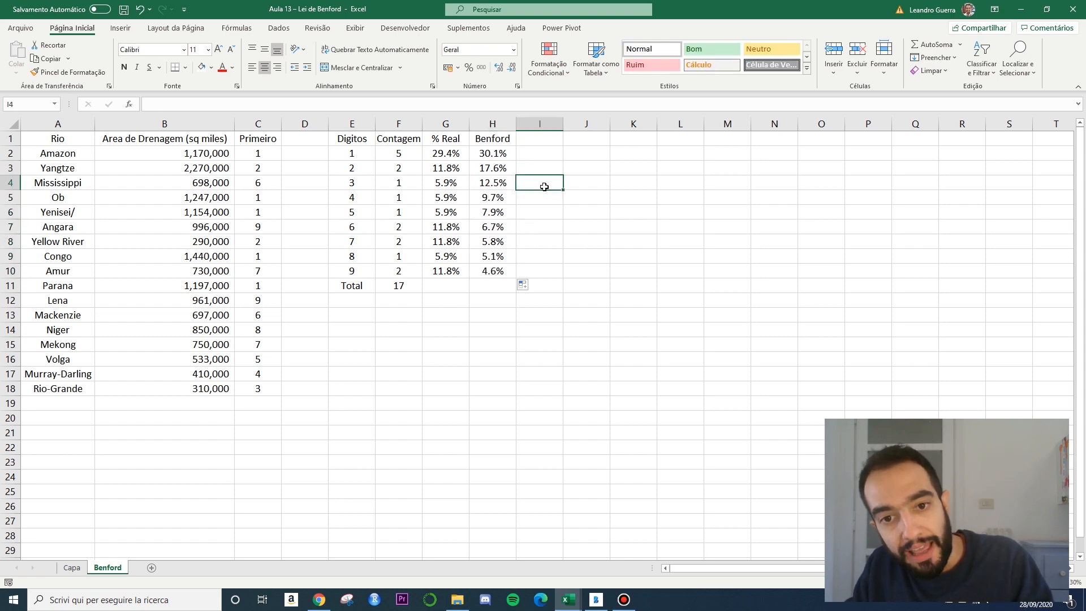
click(453, 139)
drag(452, 138, 497, 271)
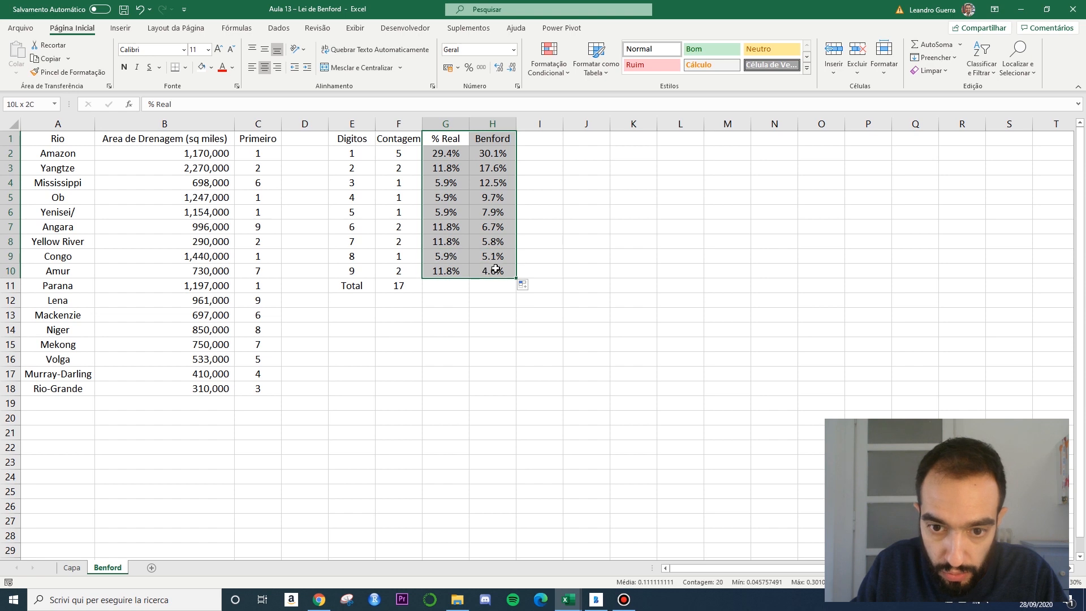
click(120, 27)
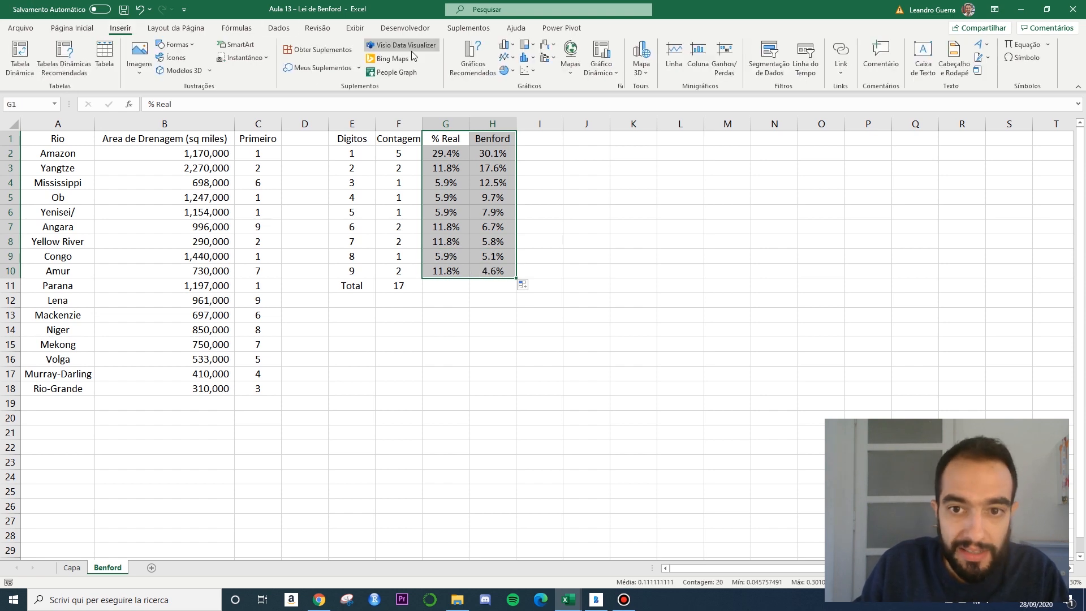
click(502, 63)
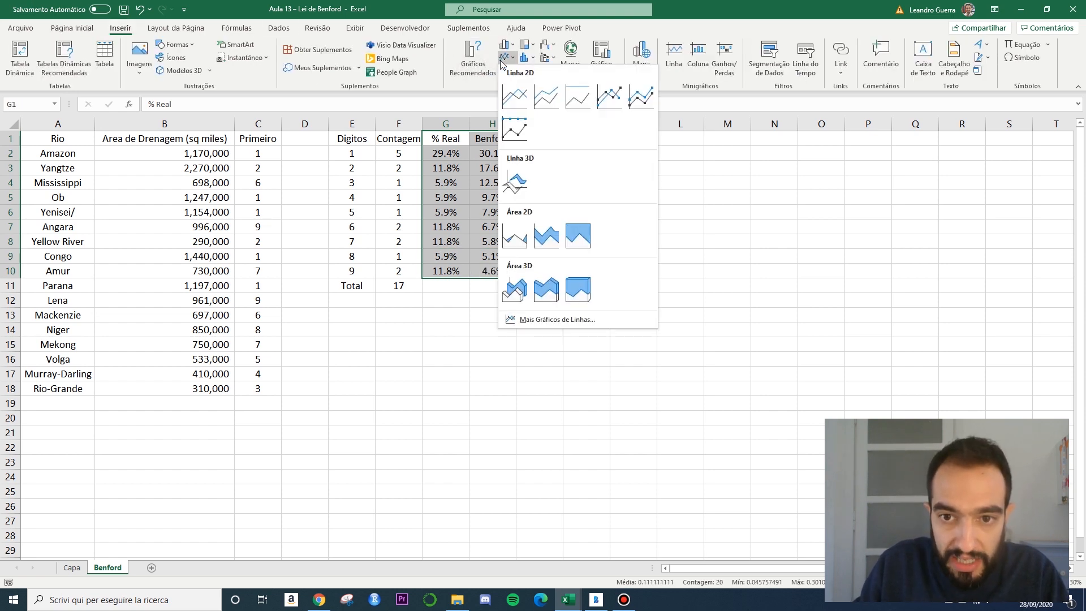
click(506, 102)
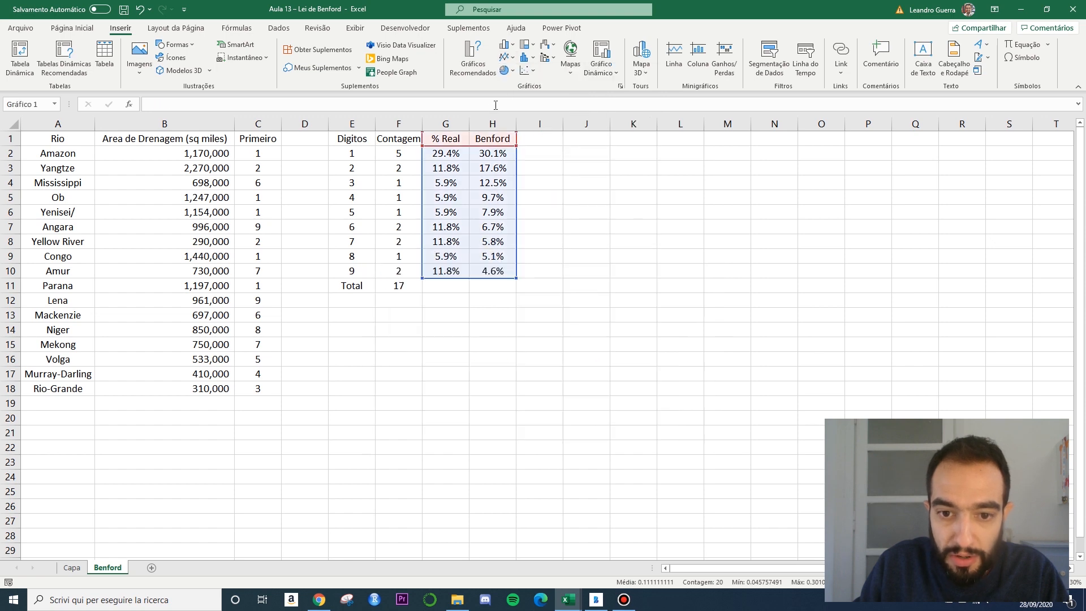
drag(611, 236, 807, 135)
Replace the chart's placeholder title with "Lei de Benford"
double_click(797, 150)
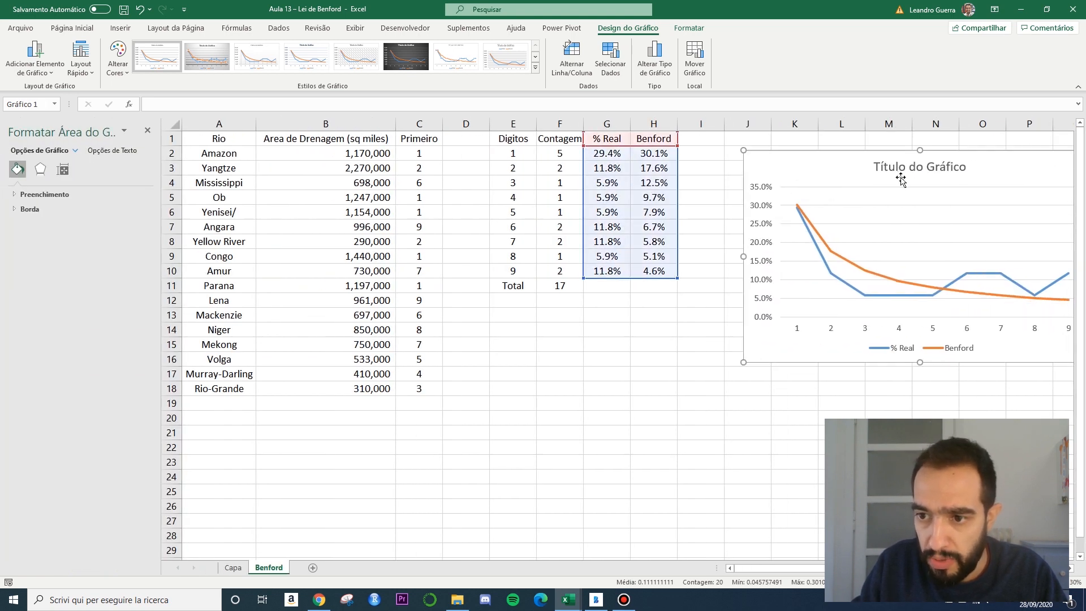
click(910, 166)
double_click(910, 166)
click(916, 165)
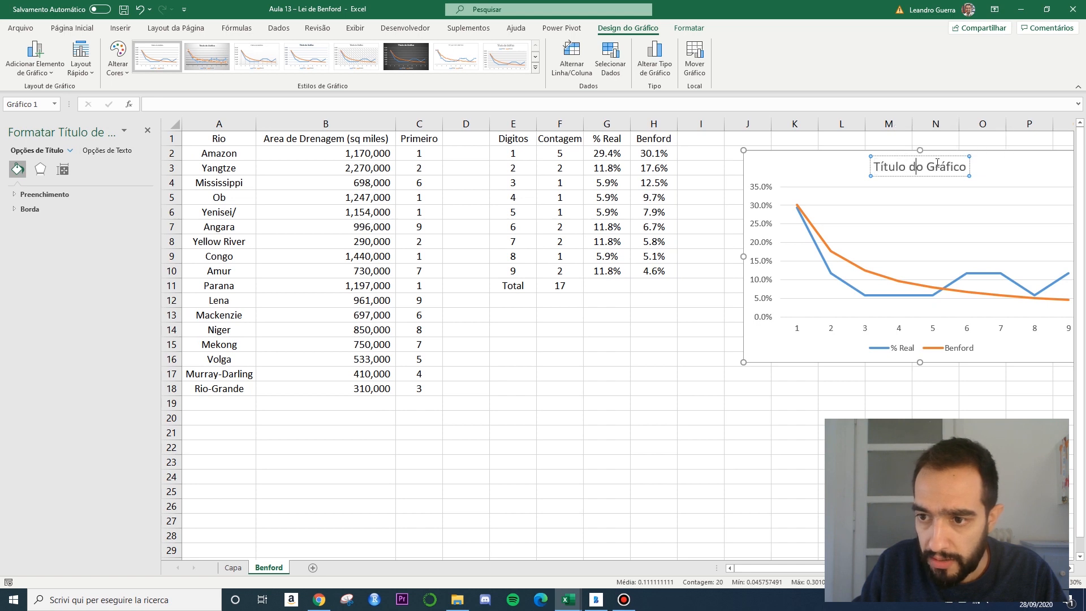
drag(965, 167, 871, 166)
text(Le)
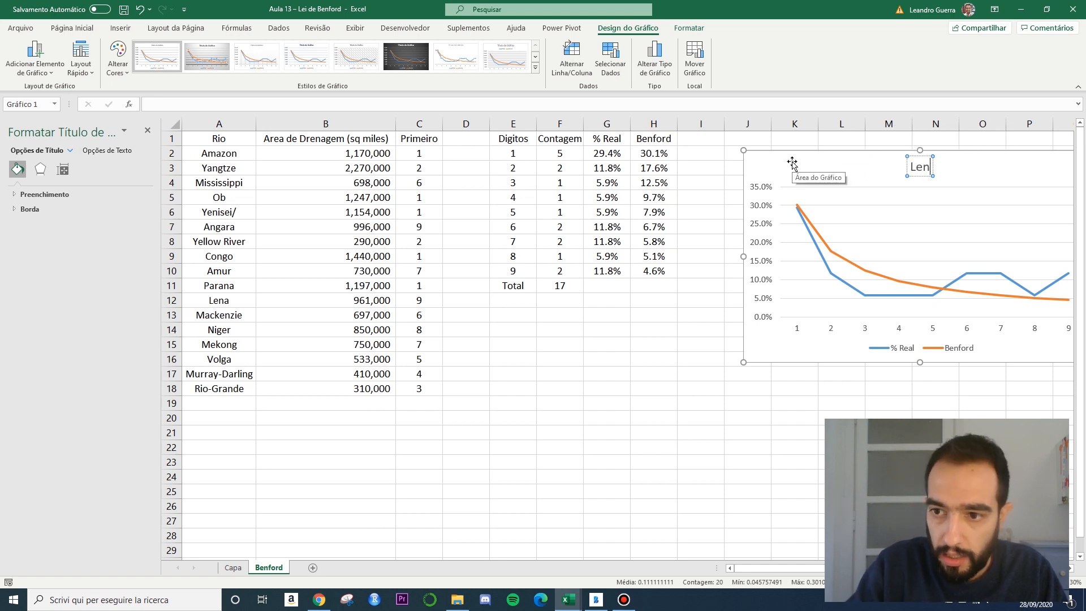
text(i de Benford)
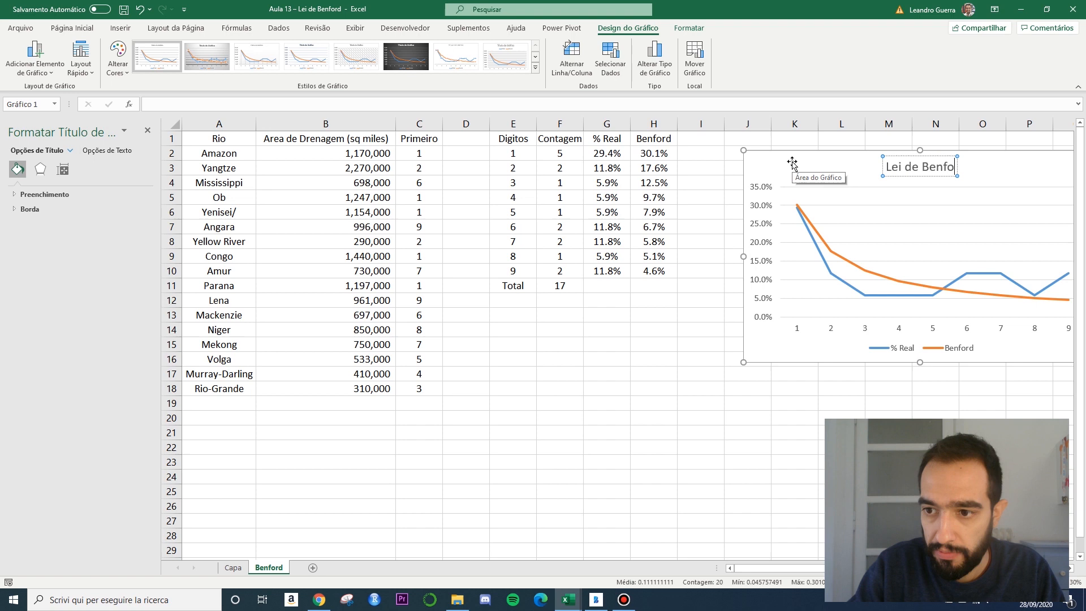
Make the chart slightly taller and position it from column J, spanning about rows 2 to 17
click(786, 148)
drag(785, 147, 753, 141)
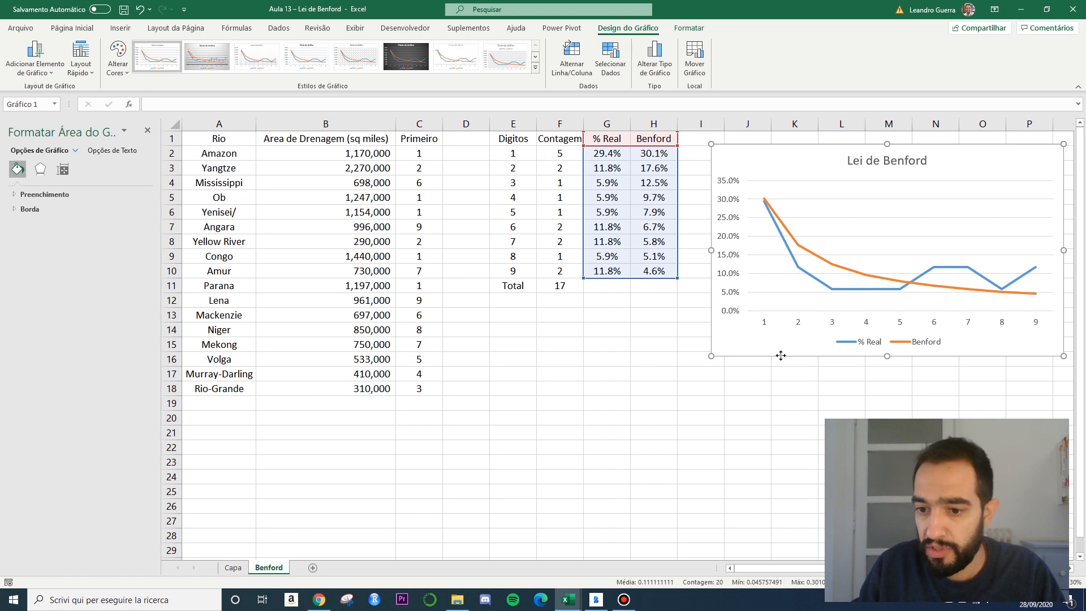
drag(887, 357, 897, 382)
click(636, 447)
drag(738, 145, 760, 147)
Add the header "Variaçao" in I1 and calculate the difference for digit 1 in I2 with =G2-H2
click(698, 138)
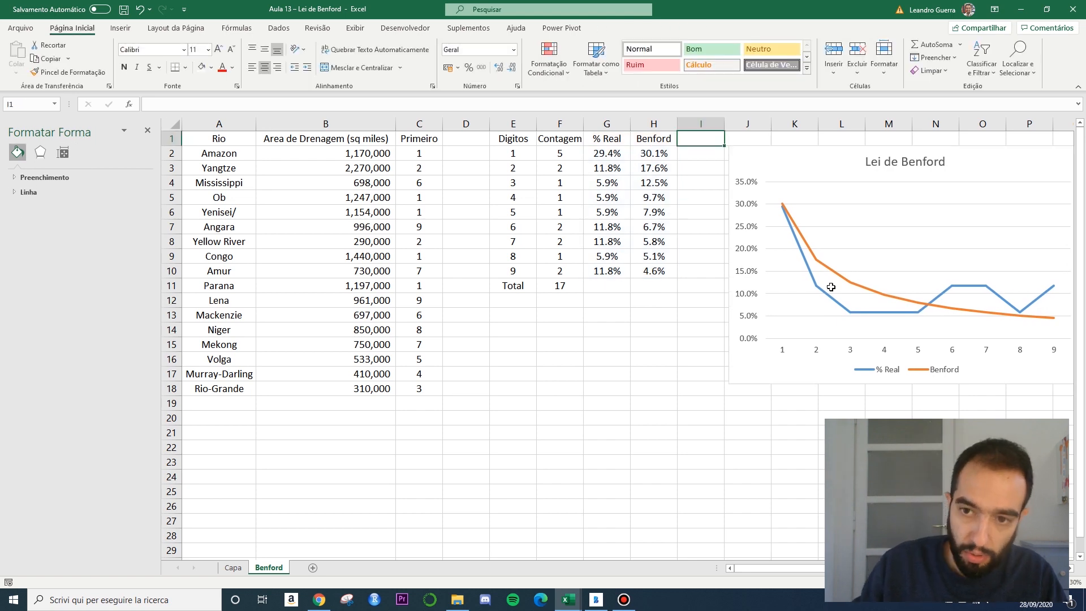
text(Variaçao)
key(Return)
text(=)
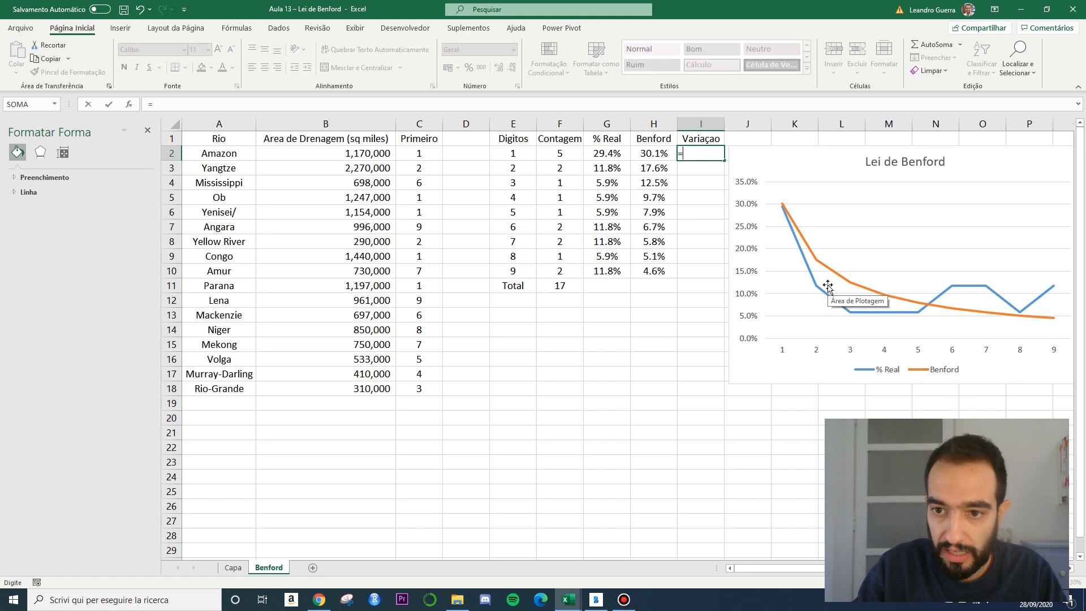
key(Left)
key(Left)
text(-)
key(Left)
key(Return)
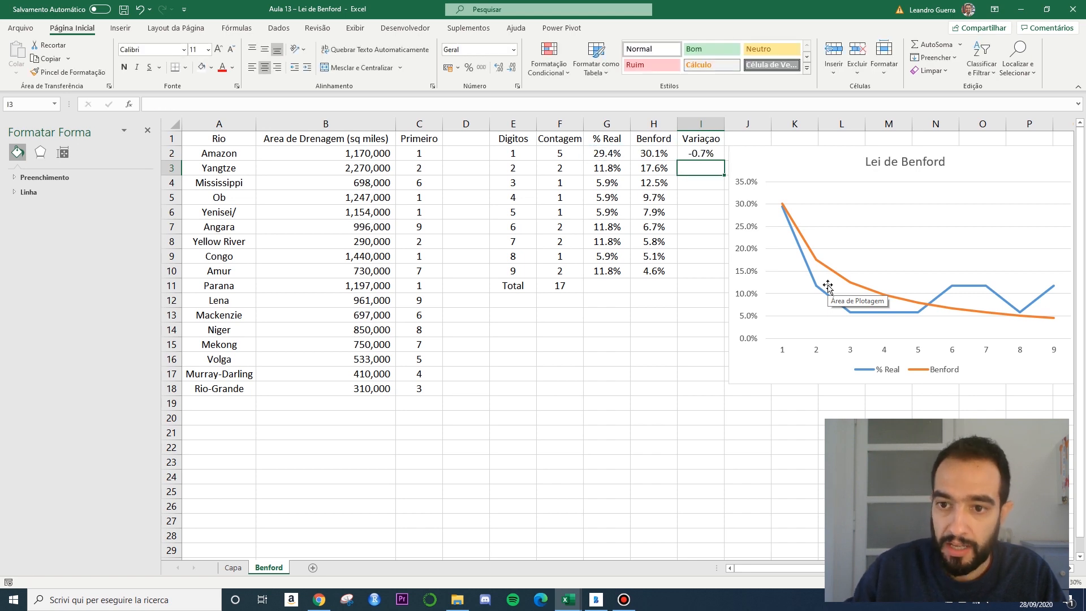
Fill the I2 variation formula down to I10 and close the shape formatting options
click(707, 152)
drag(725, 158, 706, 286)
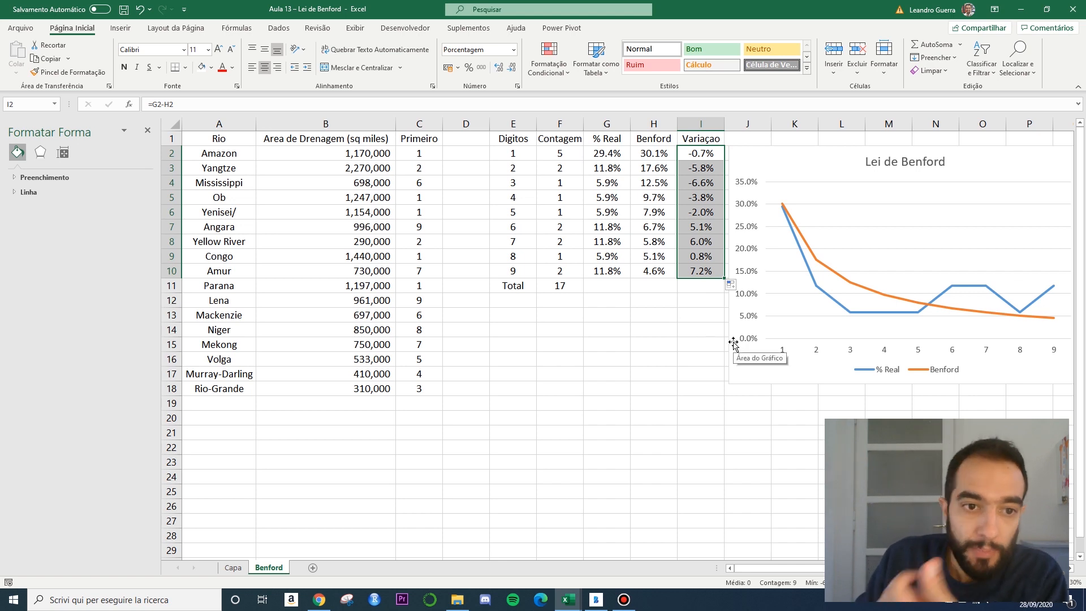
click(147, 130)
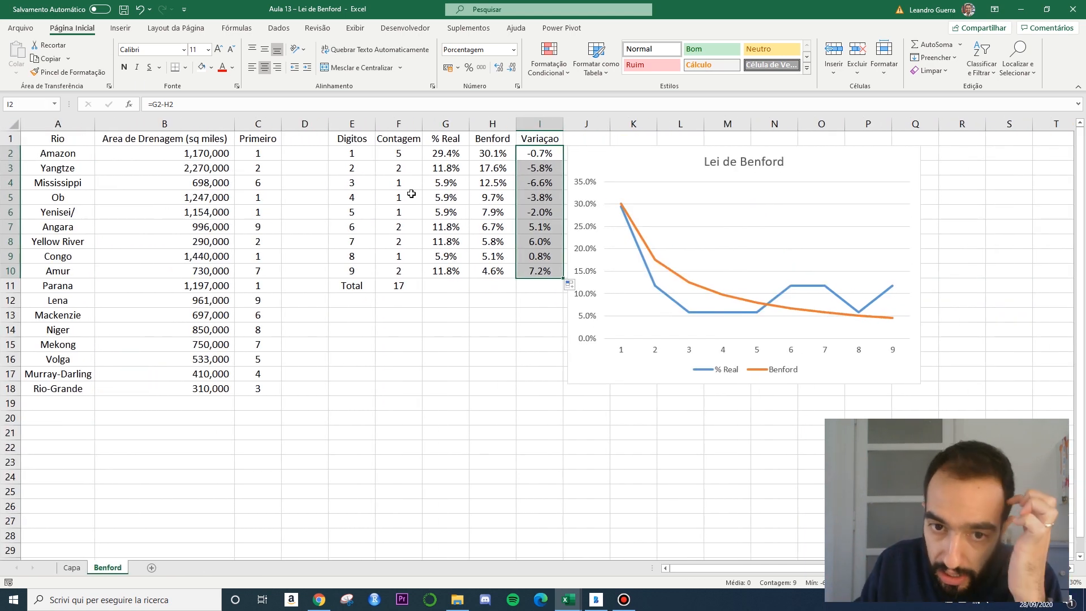
Review the formulas for first digit, count, actual percentage and Benford frequency in C3, F3, G2 and H2
click(270, 168)
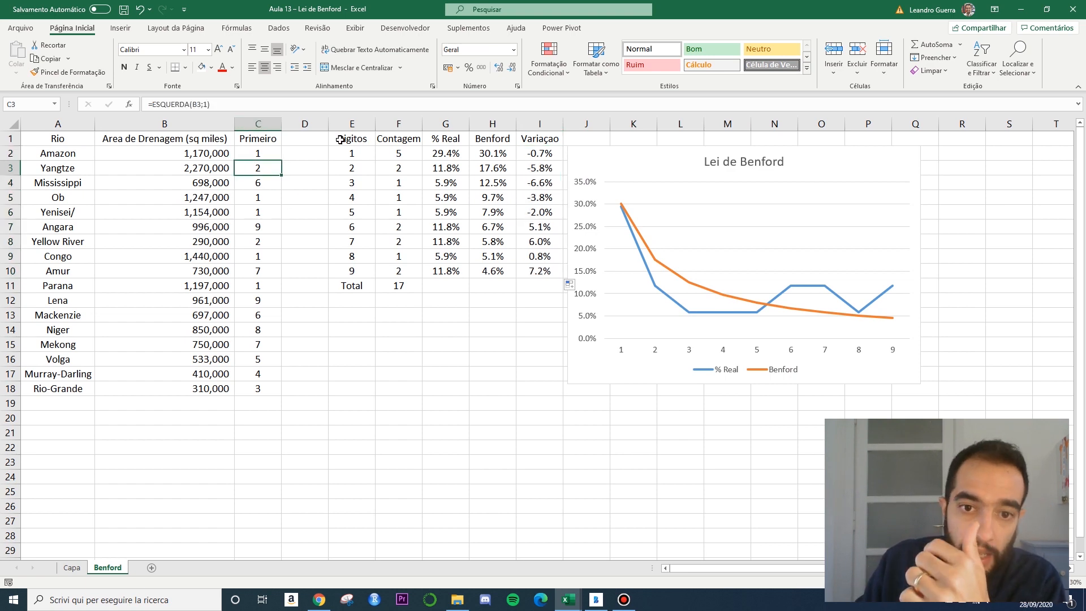
click(391, 174)
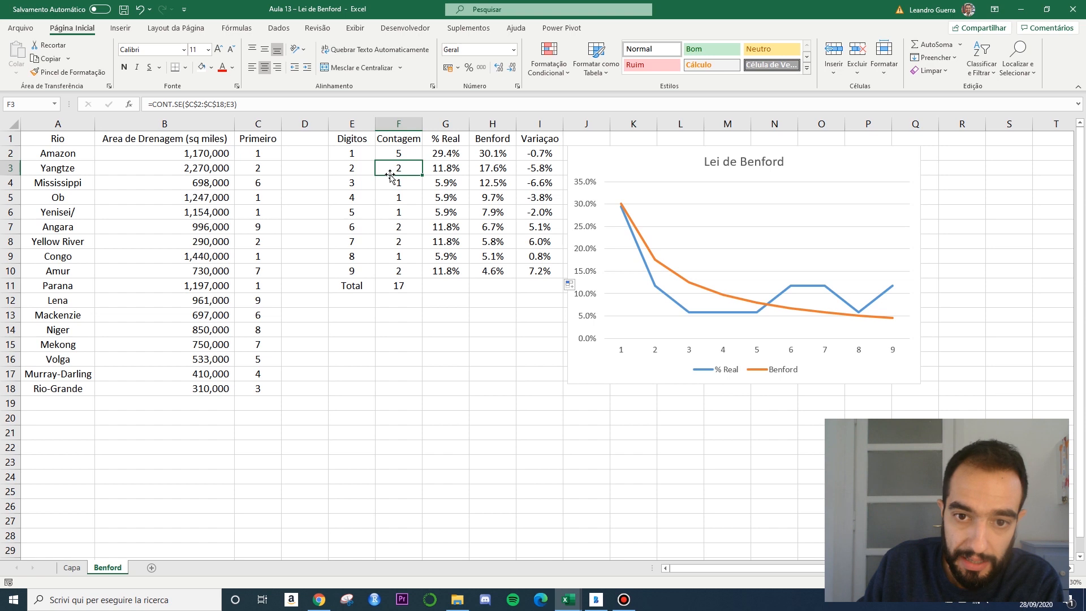
click(454, 157)
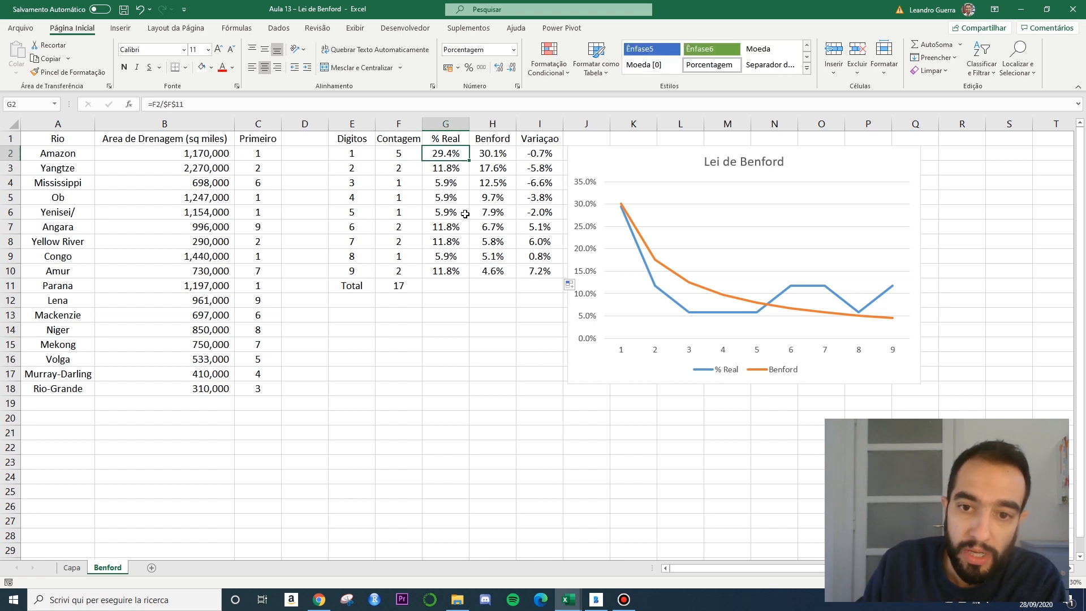
click(490, 157)
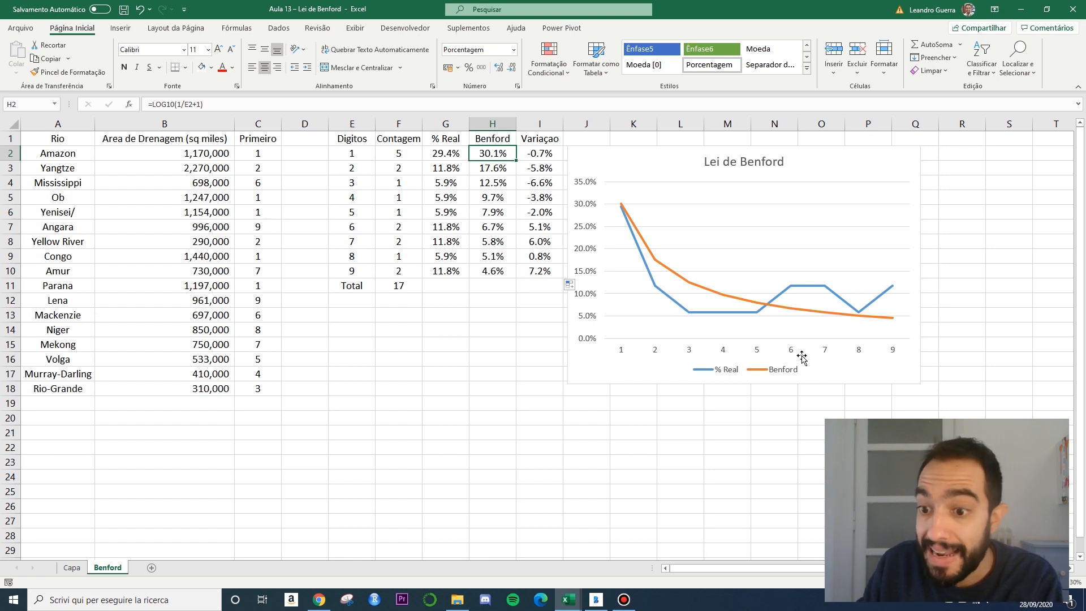
mouse_move(802, 315)
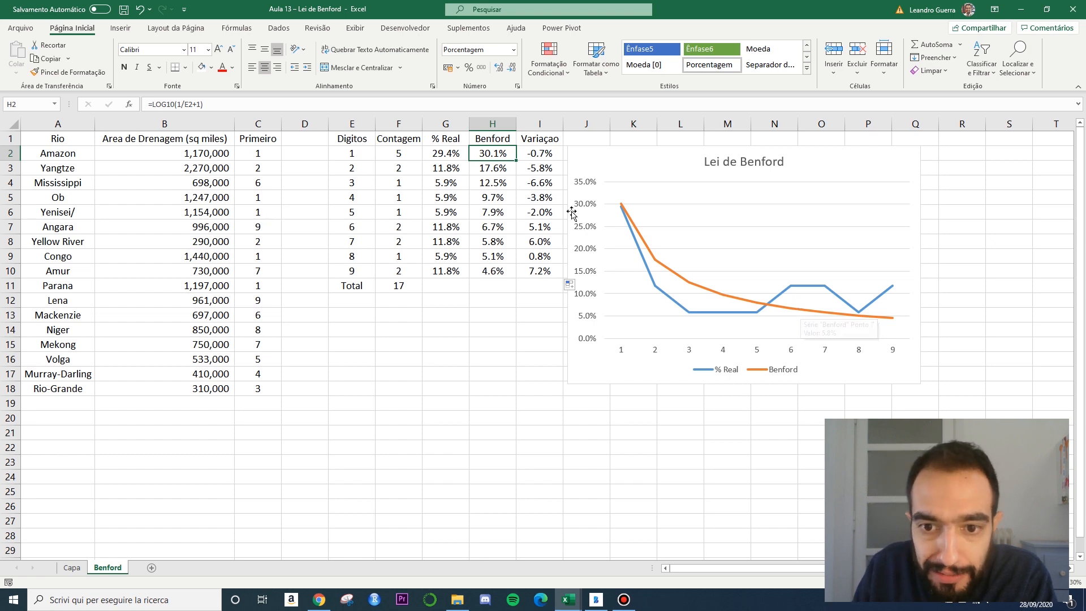
Enter the label "Teste Qui" in E13, below the digit table
click(351, 314)
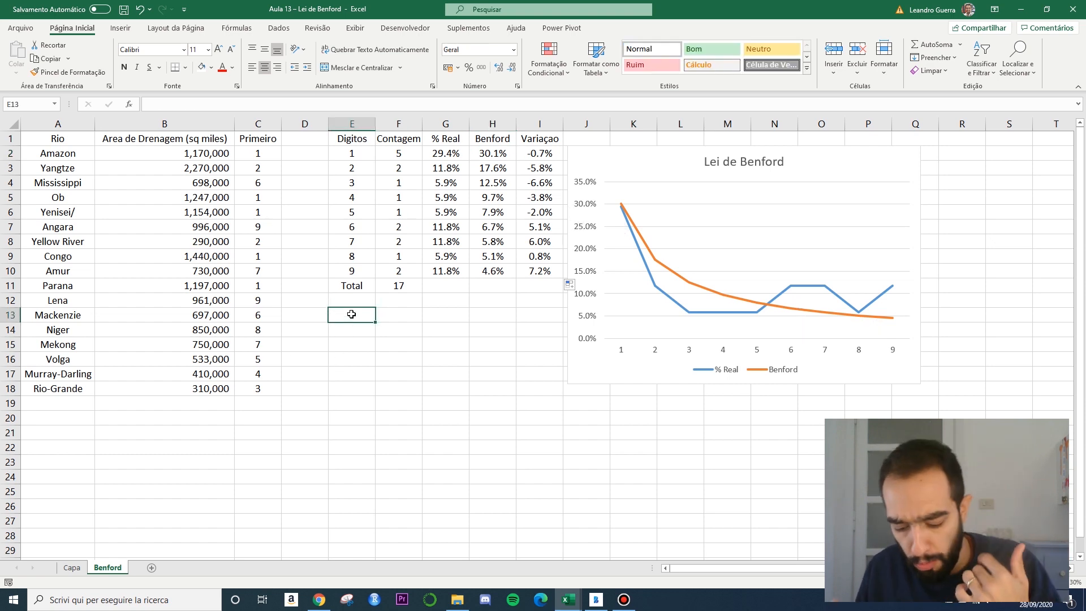
text(Tes)
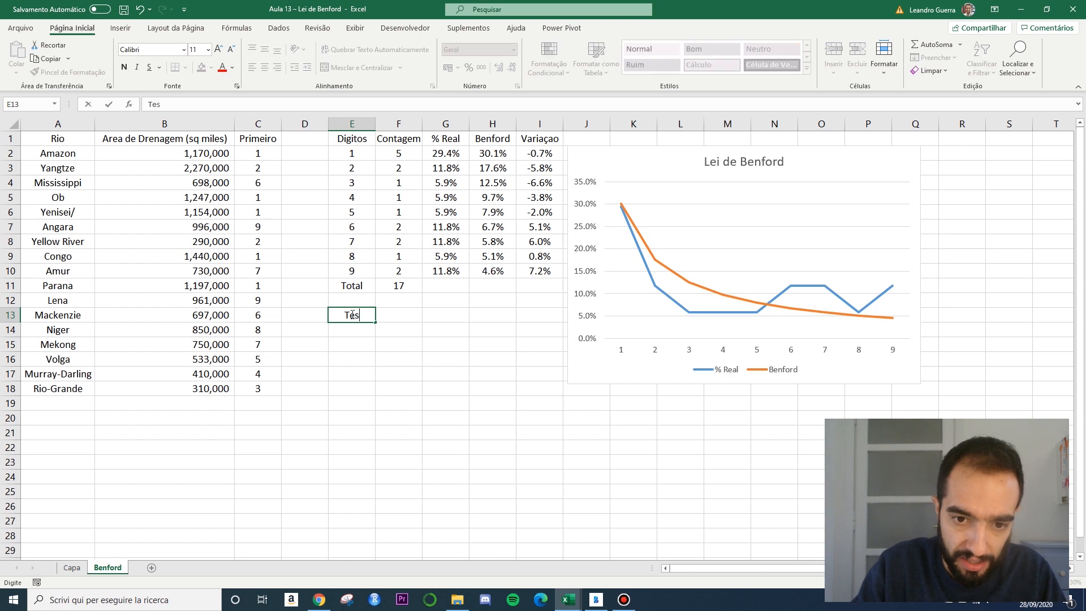
text(te Qui)
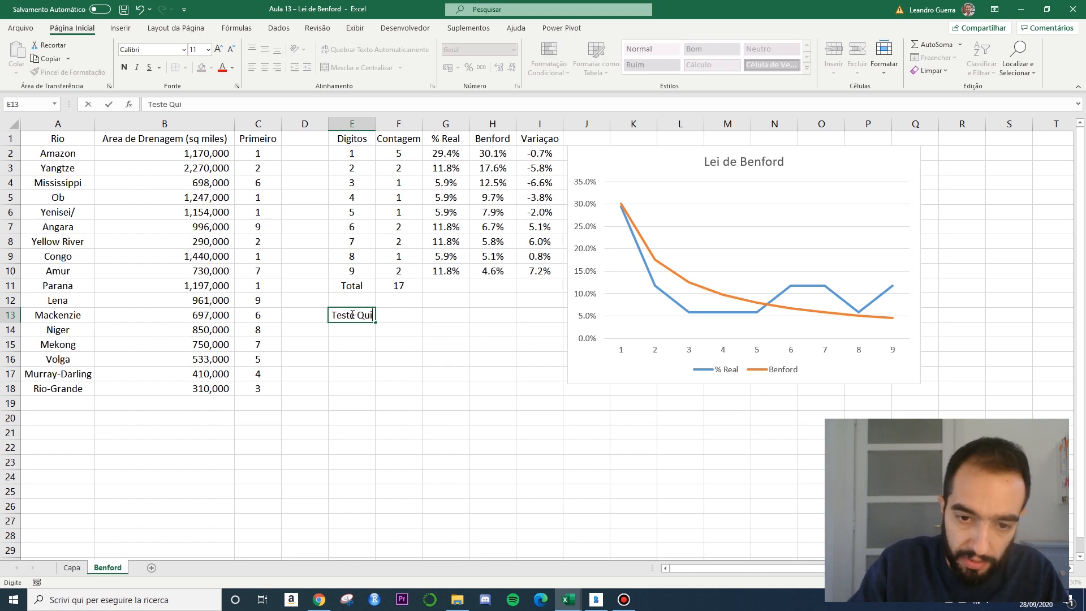
key(Return)
click(351, 314)
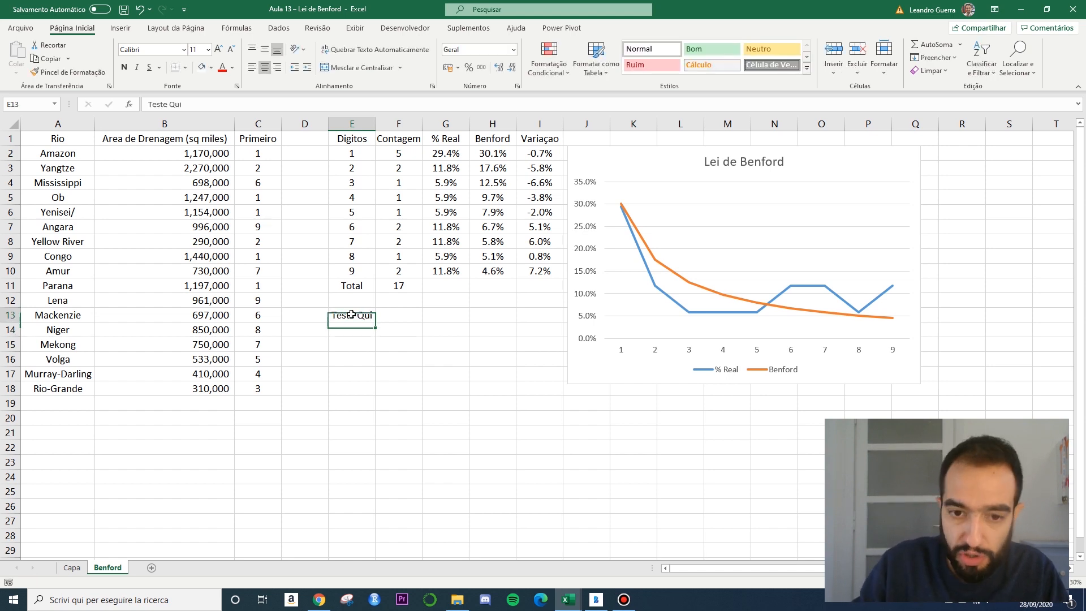
key(Return)
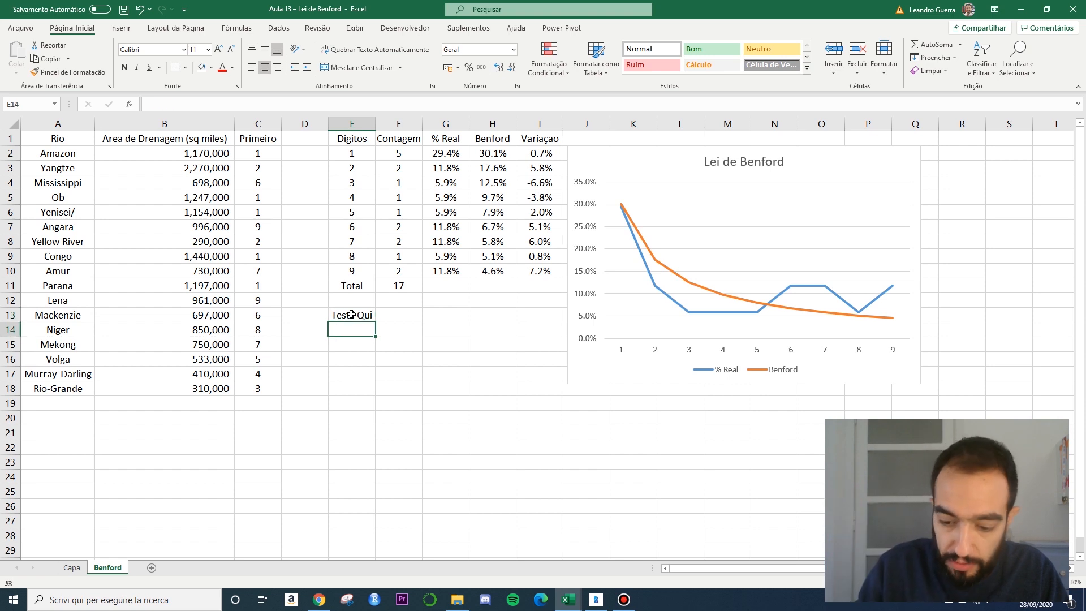
Calculate the chi-square test of actual against expected percentages in E14 with =TESTE.QUI(G2:G10;H2:H10)
text(=tes)
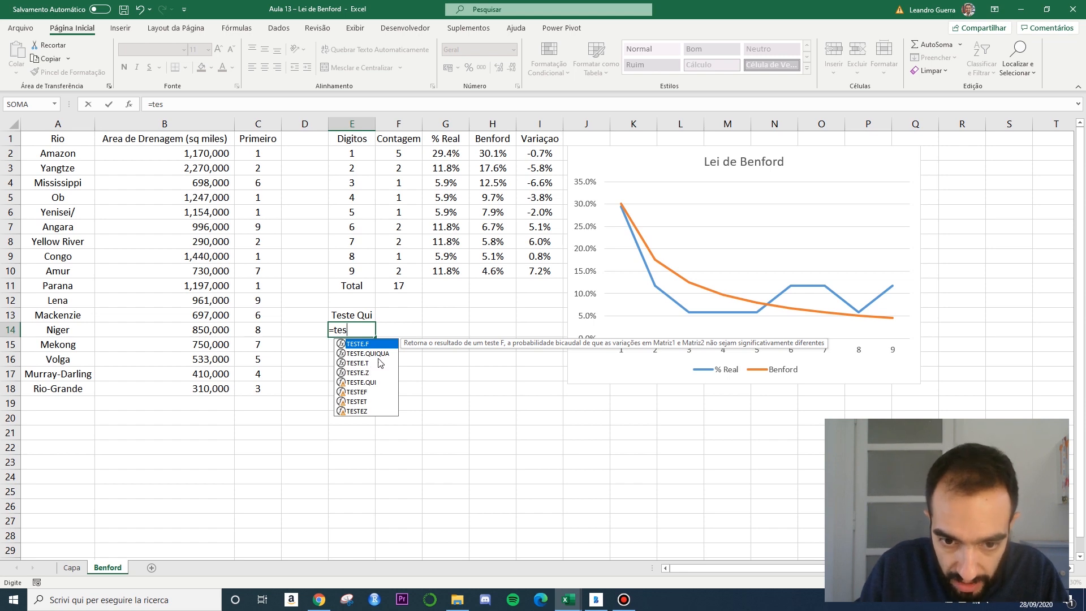
click(372, 383)
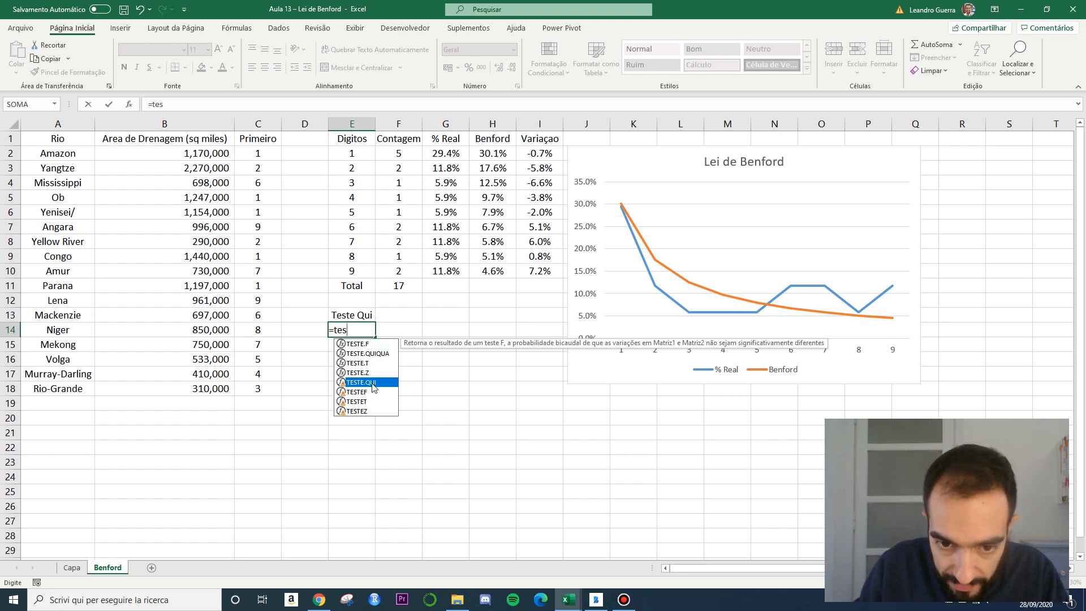
click(376, 354)
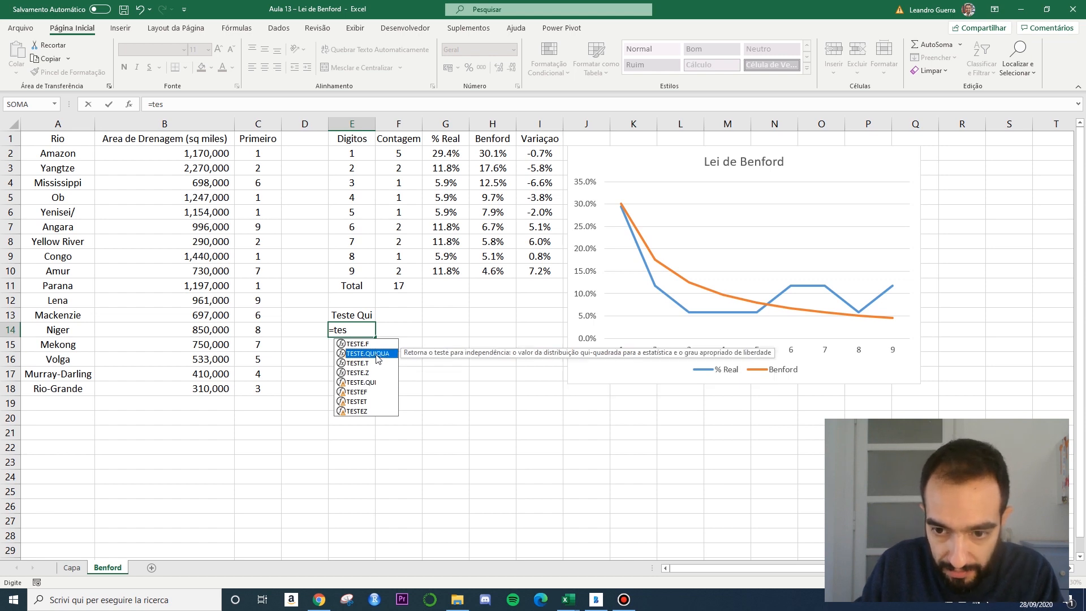
click(365, 382)
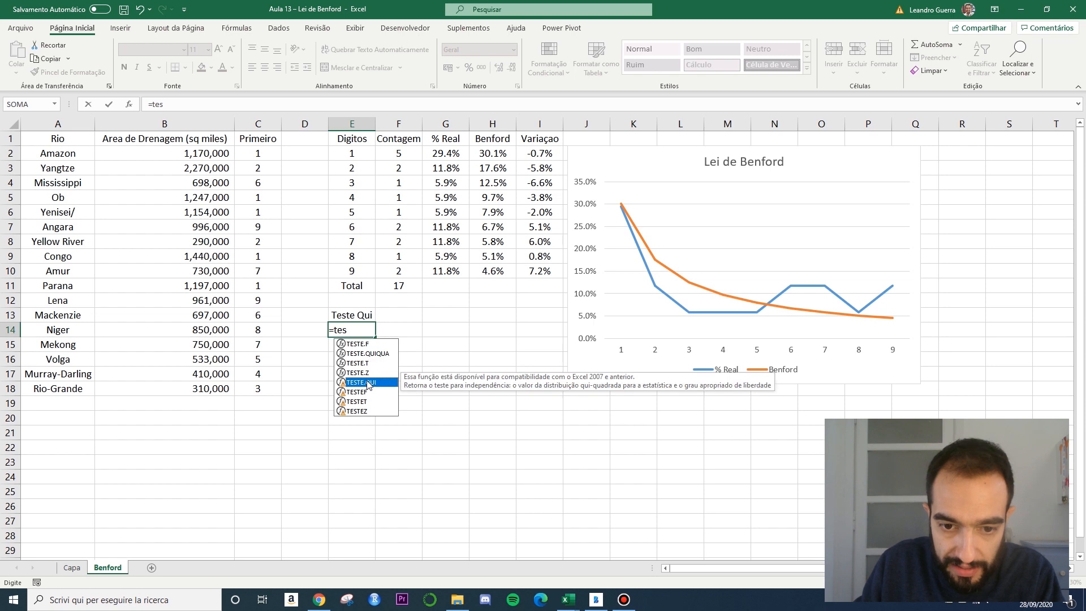
double_click(376, 384)
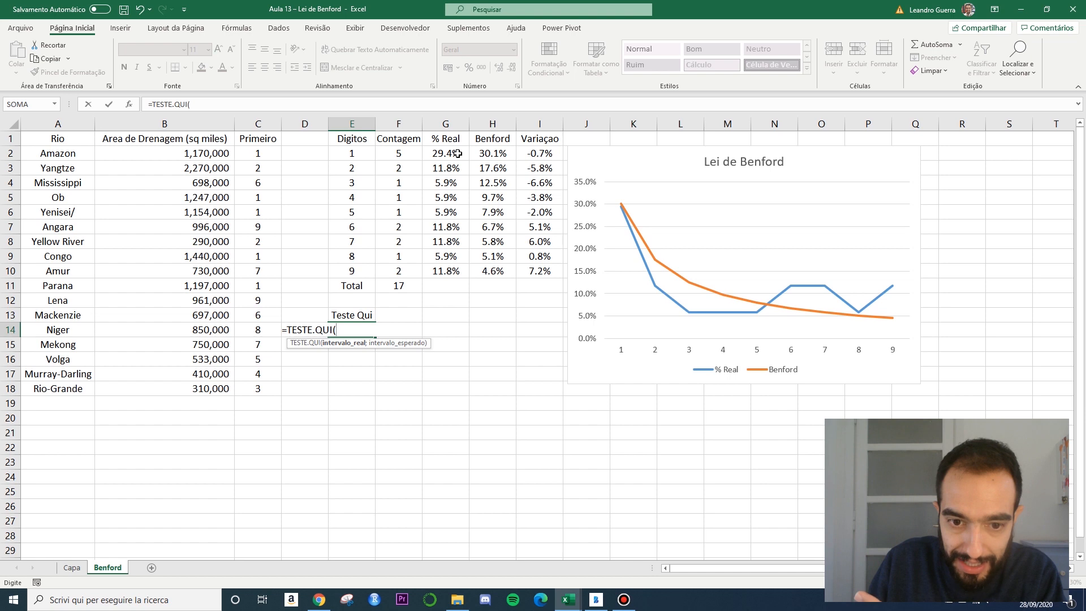
drag(457, 153, 465, 272)
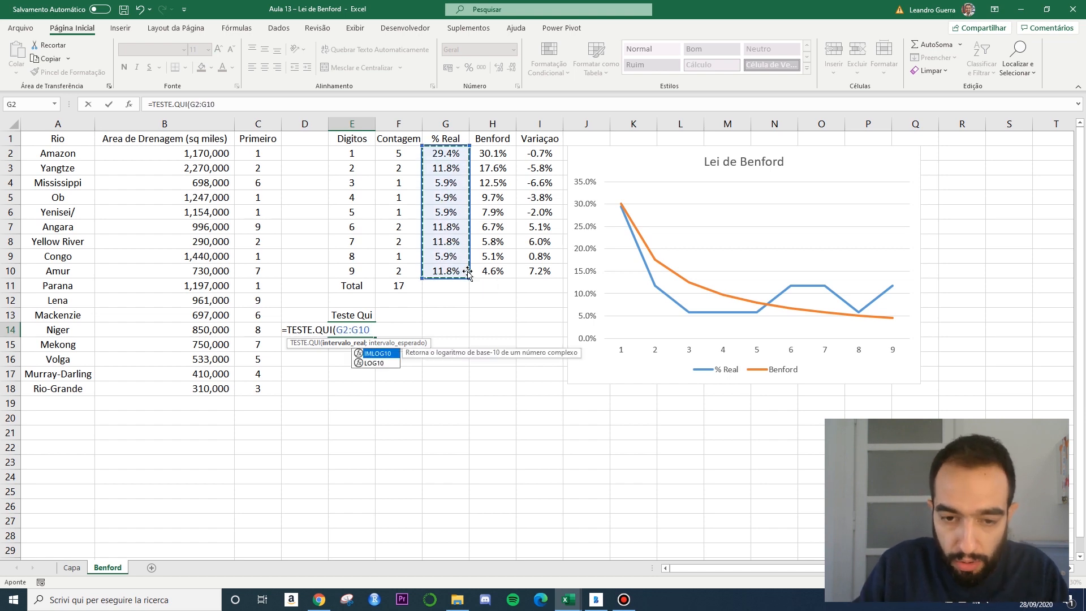
text(;)
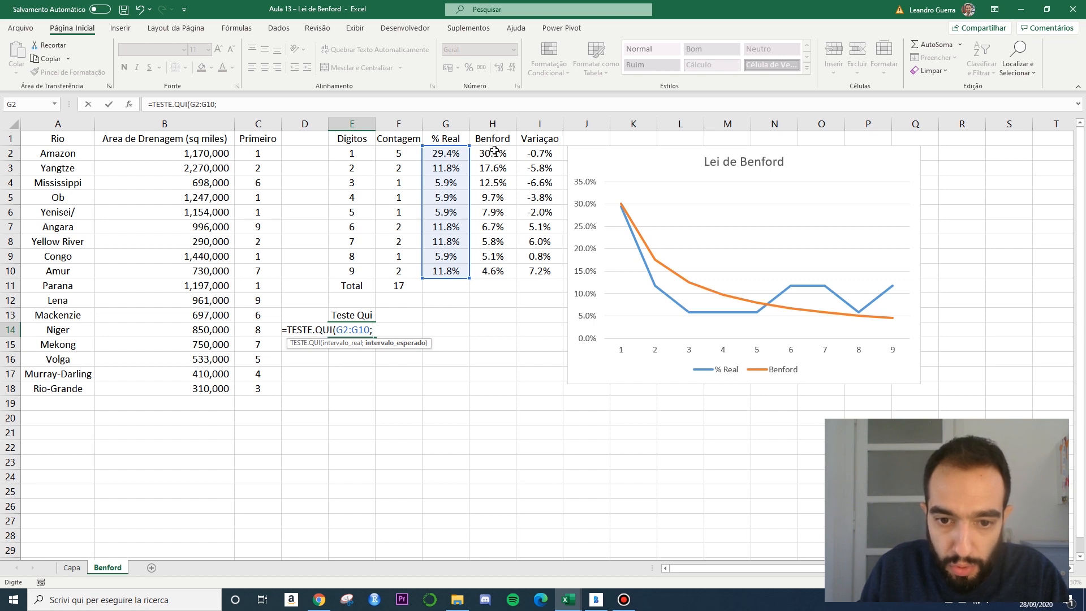
drag(494, 150, 481, 271)
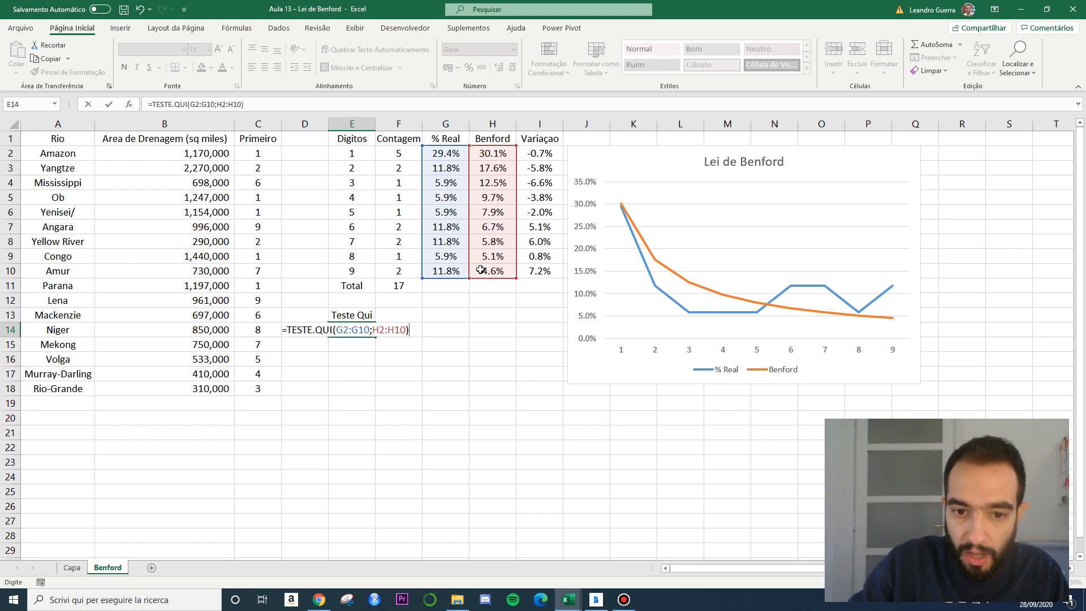
key(Return)
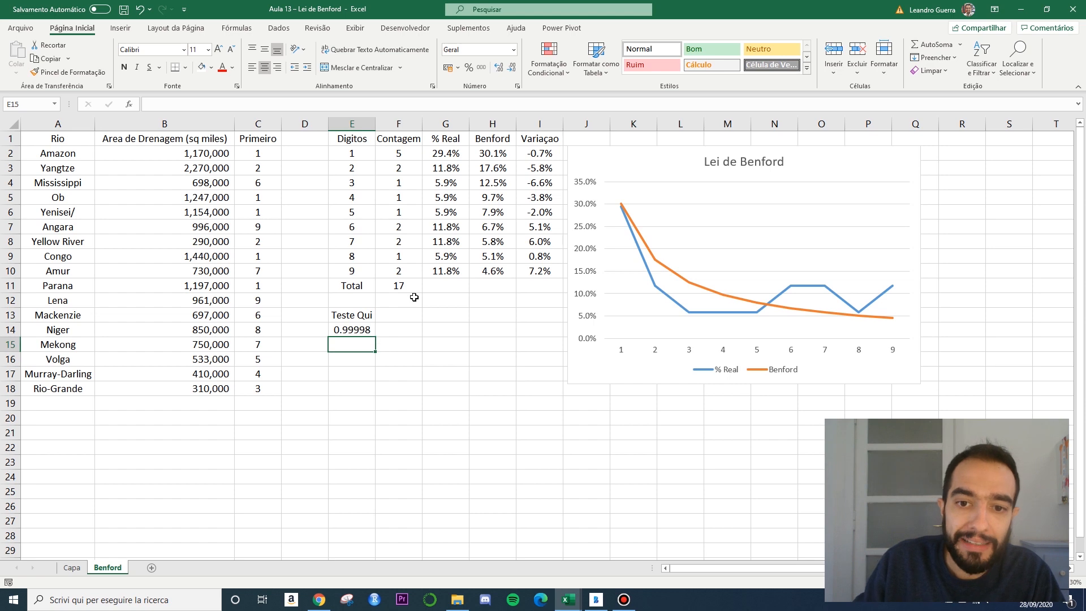
key(Up)
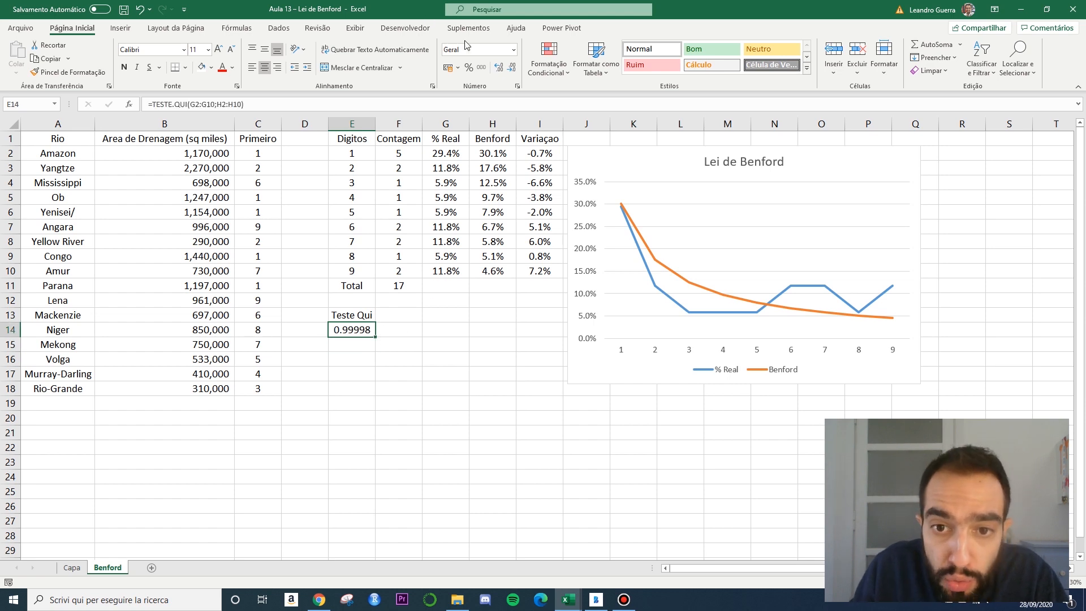
Format the chi-square test result in E14 as a number with five decimal places
click(509, 72)
click(510, 71)
click(501, 69)
click(501, 69)
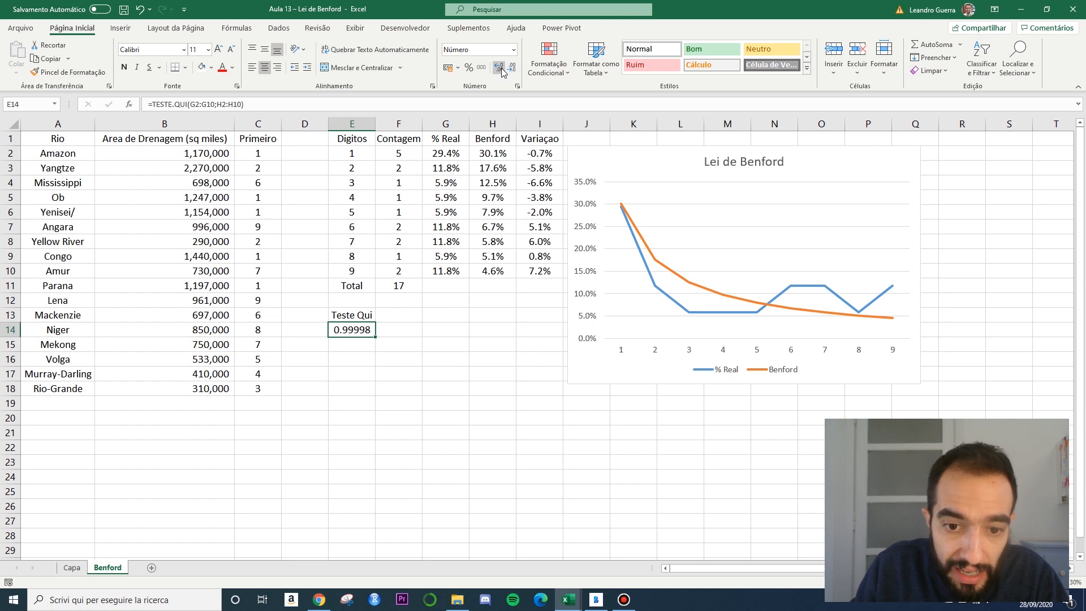
click(510, 70)
click(510, 70)
click(509, 70)
click(494, 65)
click(497, 67)
click(497, 67)
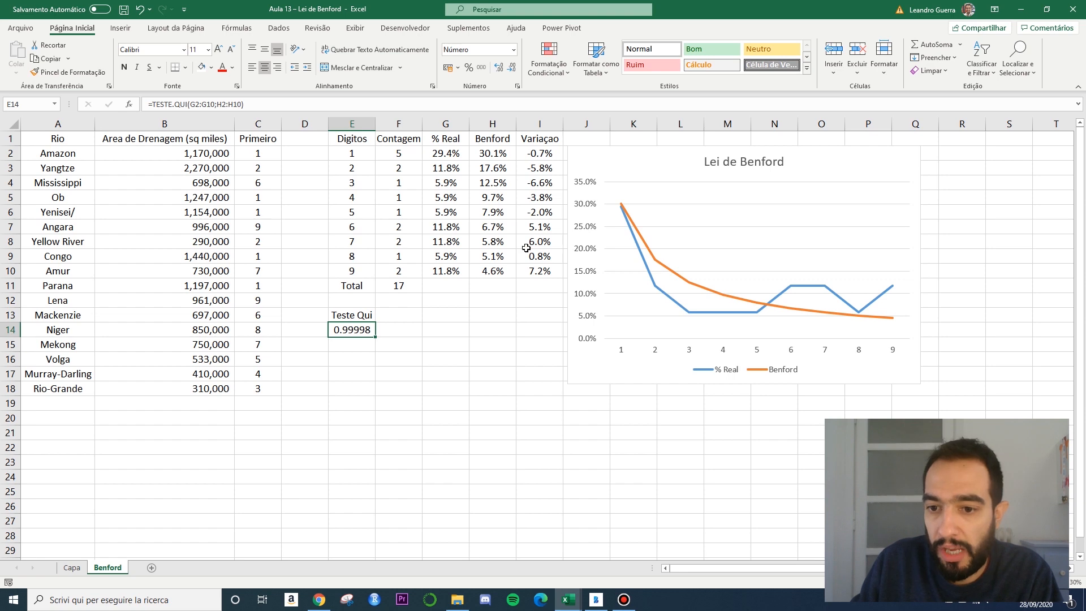
Review the actual and Benford percentages in G2:H10, the river names and drainage areas, and the digit table headers in E1:I1
drag(447, 152, 478, 275)
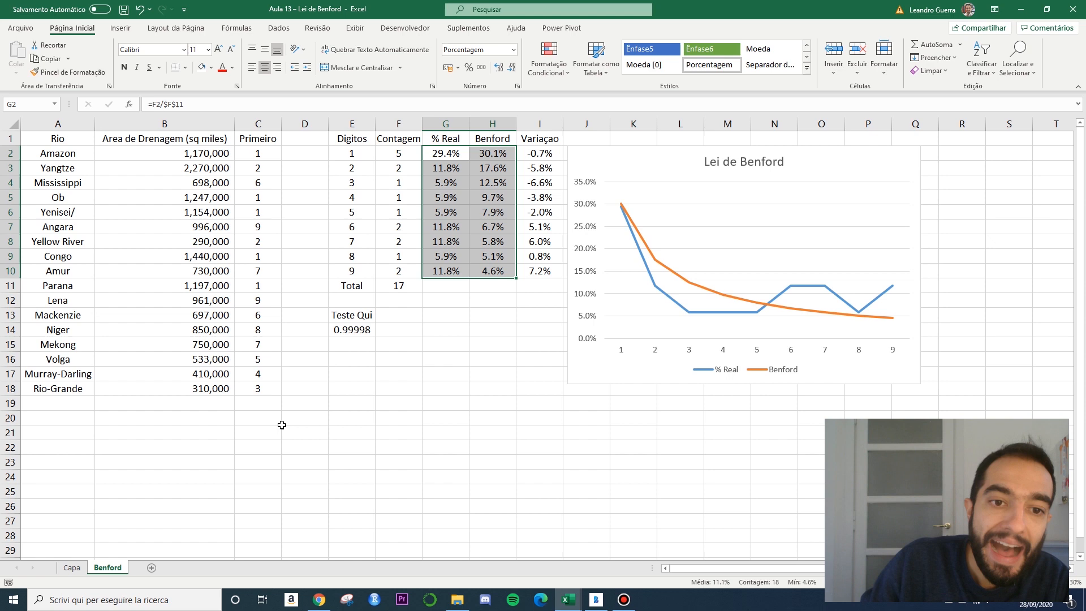
click(198, 138)
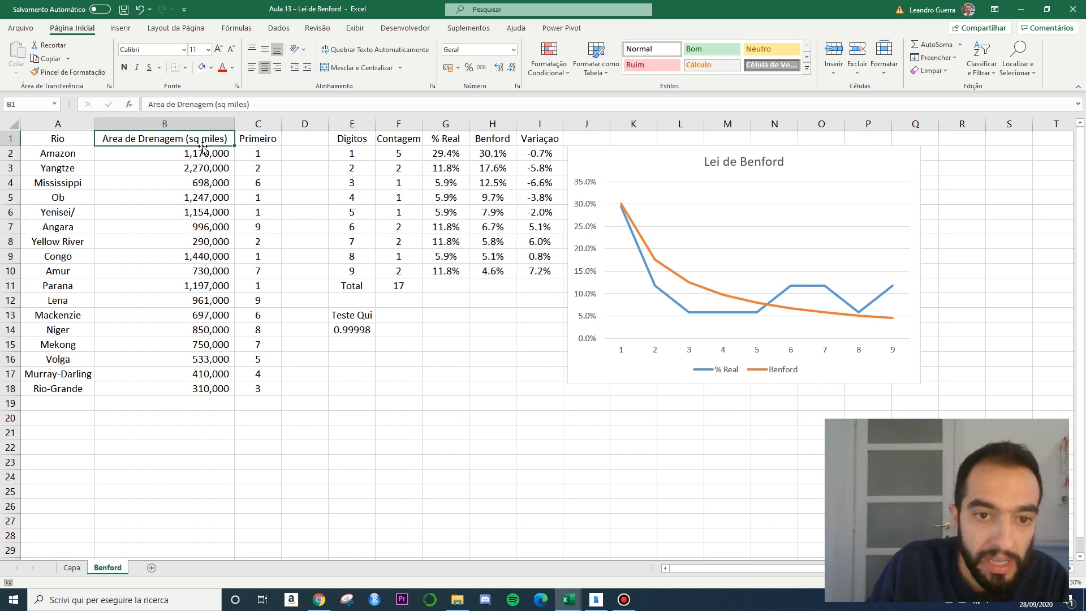
drag(40, 157, 57, 392)
drag(212, 157, 221, 420)
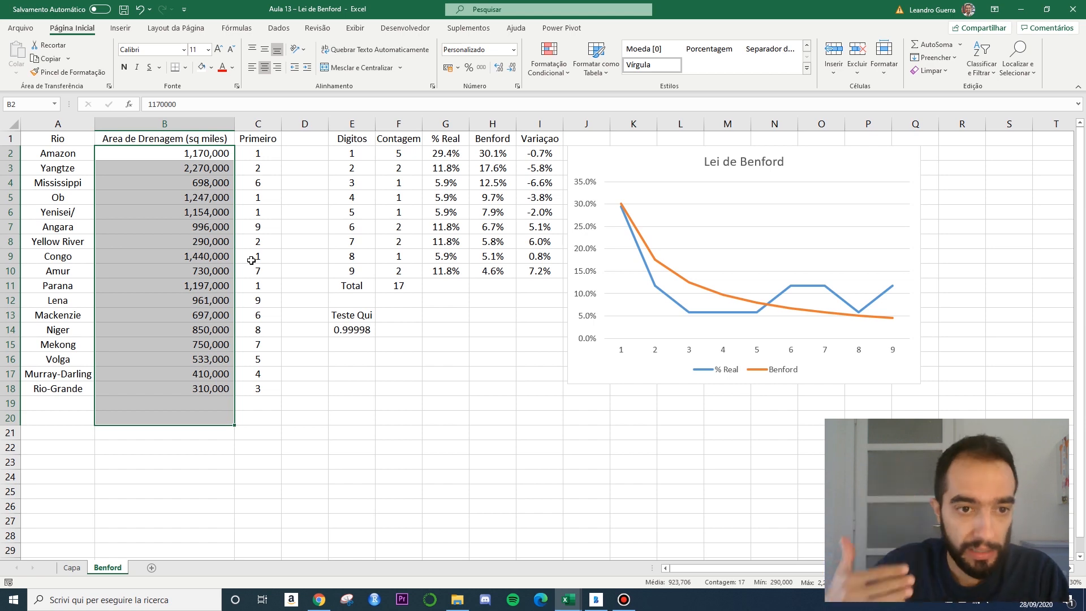
drag(534, 138, 338, 139)
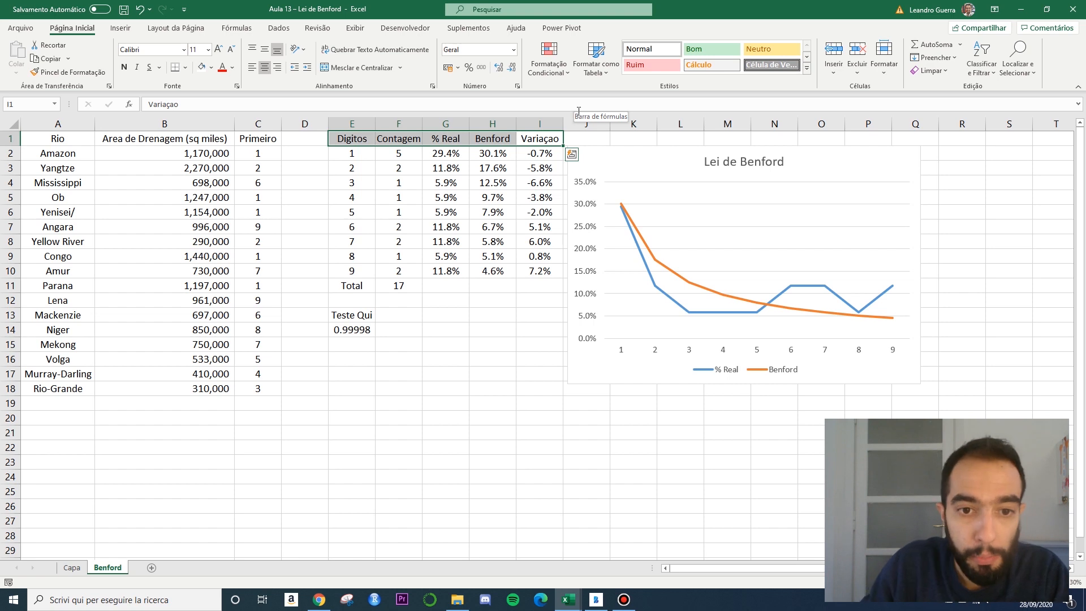
drag(142, 157, 145, 402)
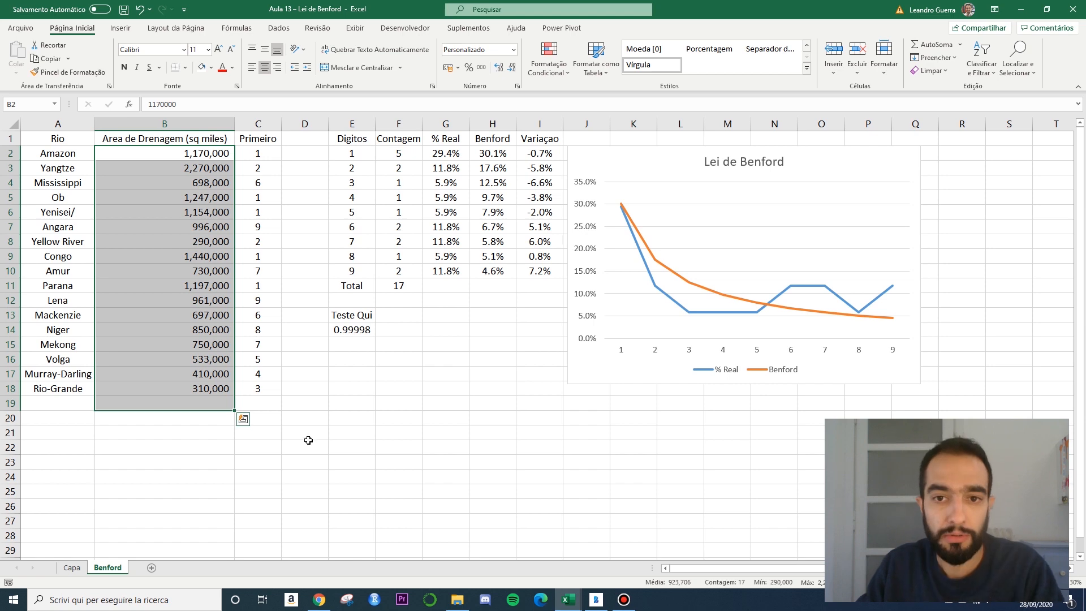
mouse_move(415, 4)
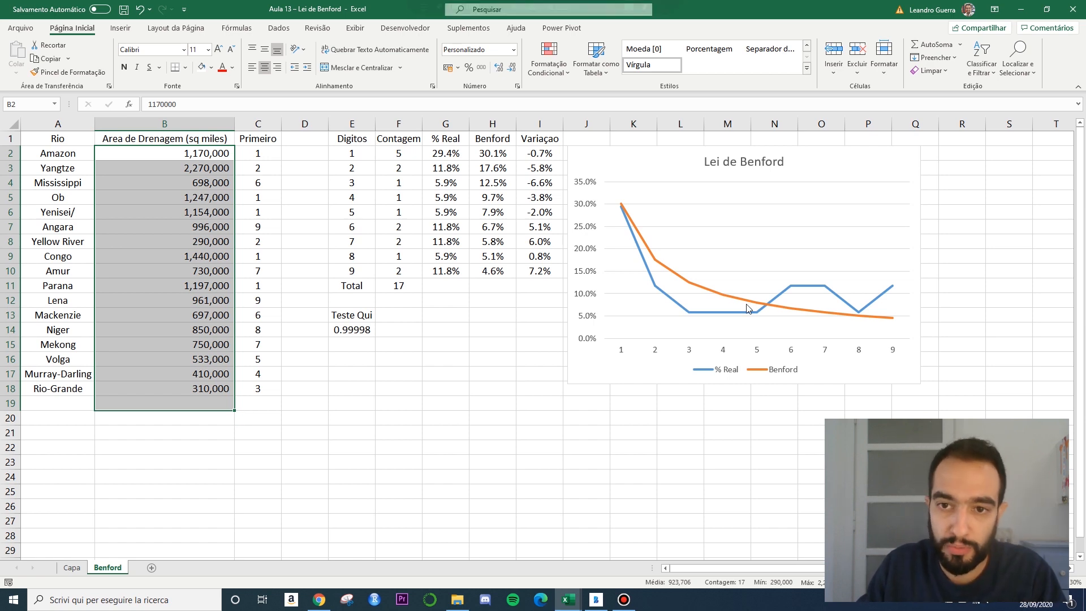